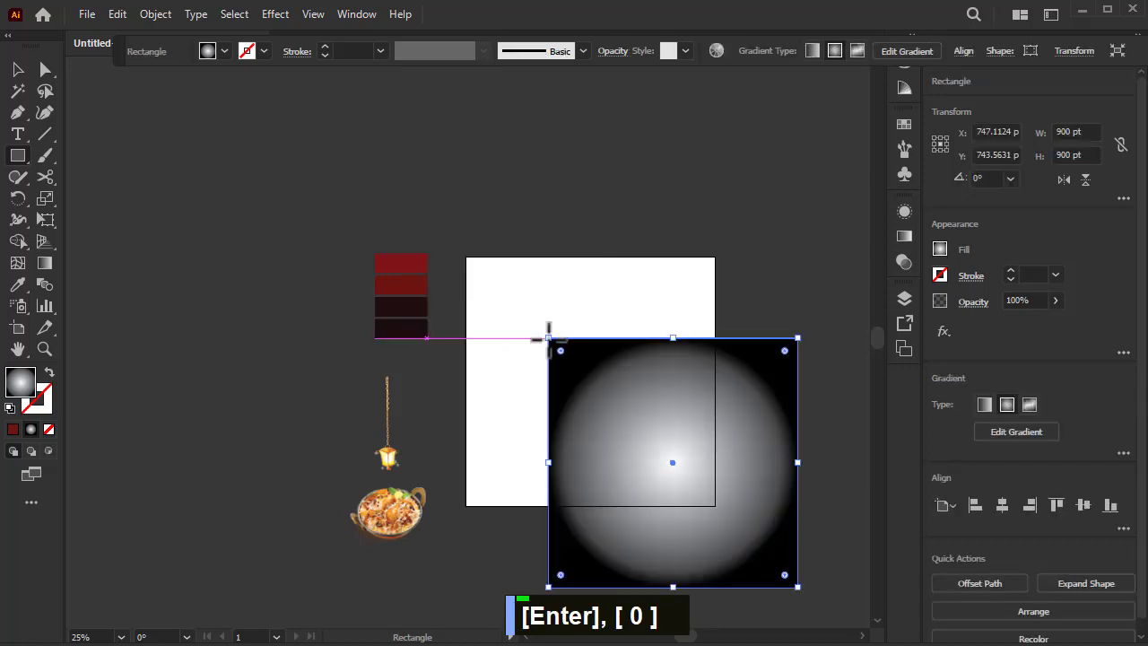
# Centre the 900 pt gradient square horizontally and vertically on the artboard.
pyautogui.click(1002, 505)
pyautogui.click(1057, 505)
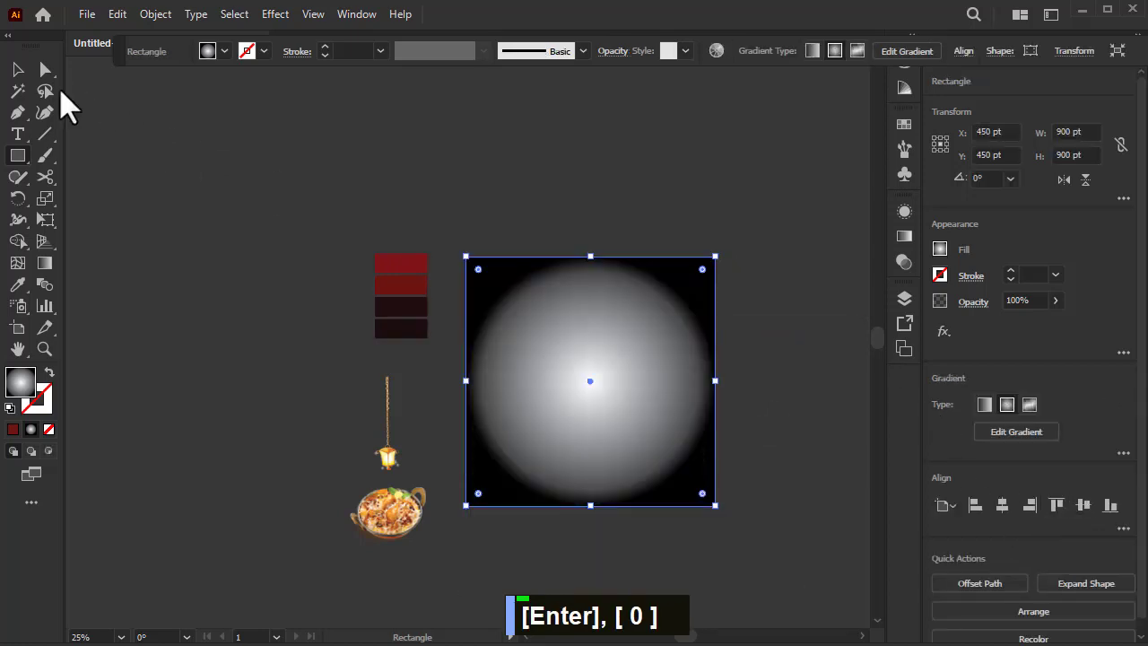
pyautogui.click(17, 72)
# Recolour the square's radial gradient, sampling the bright red top swatch for the centre stop and the darkest bottom swatch for the outer stop.
pyautogui.doubleClick(897, 239)
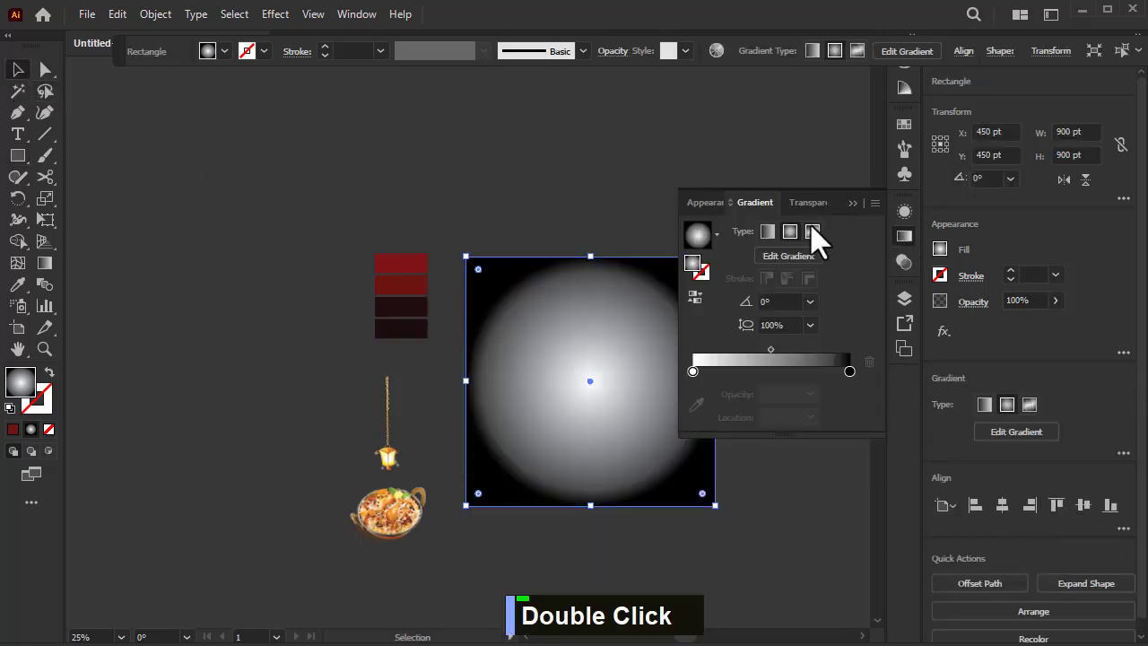
pyautogui.click(692, 370)
pyautogui.click(696, 405)
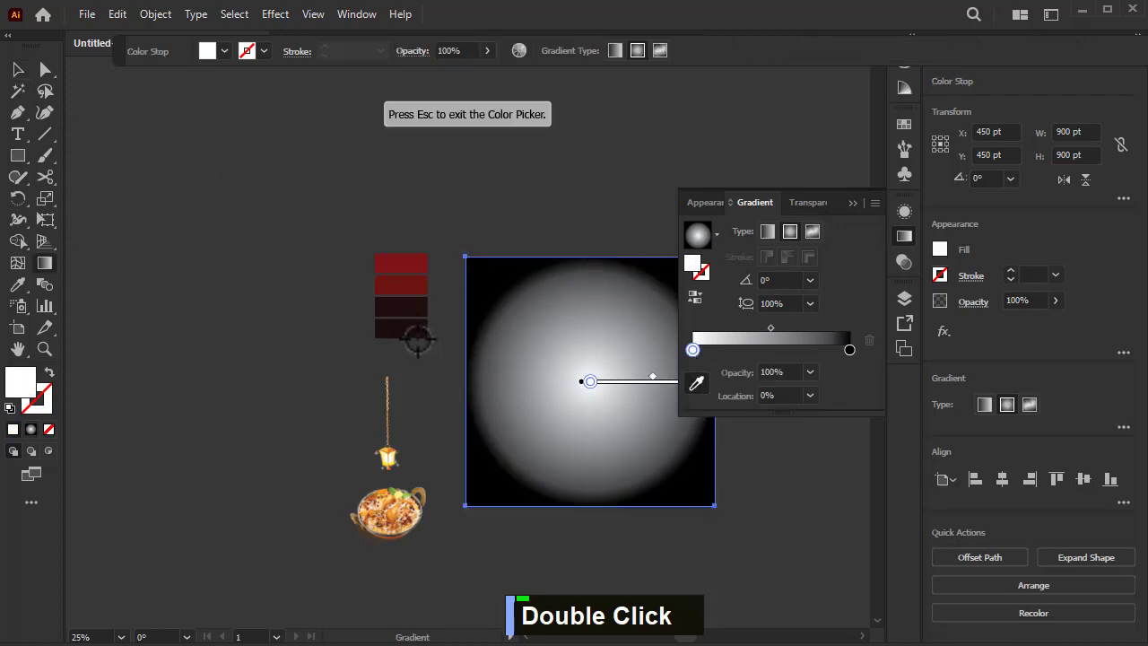
pyautogui.click(406, 330)
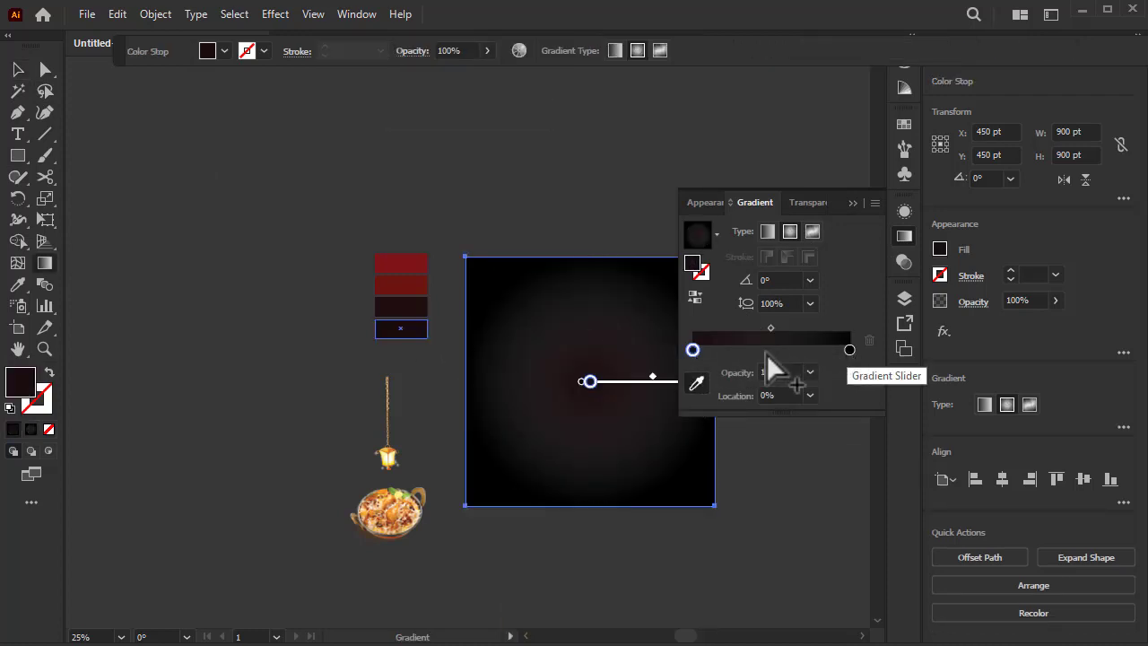
pyautogui.click(415, 268)
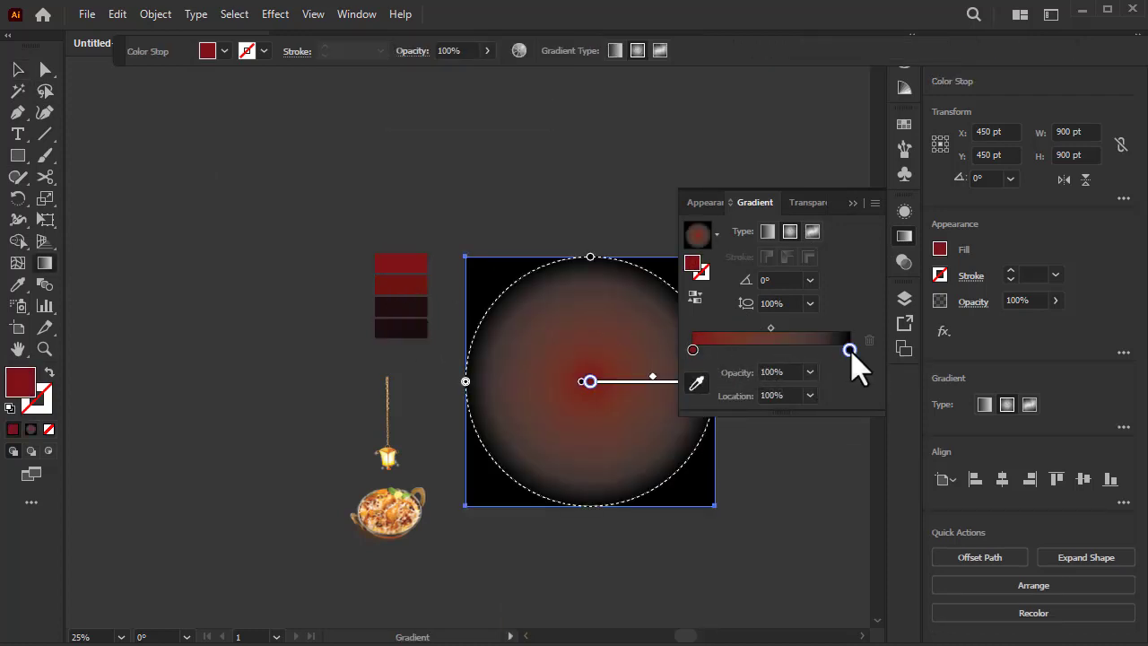
pyautogui.click(850, 350)
pyautogui.click(401, 329)
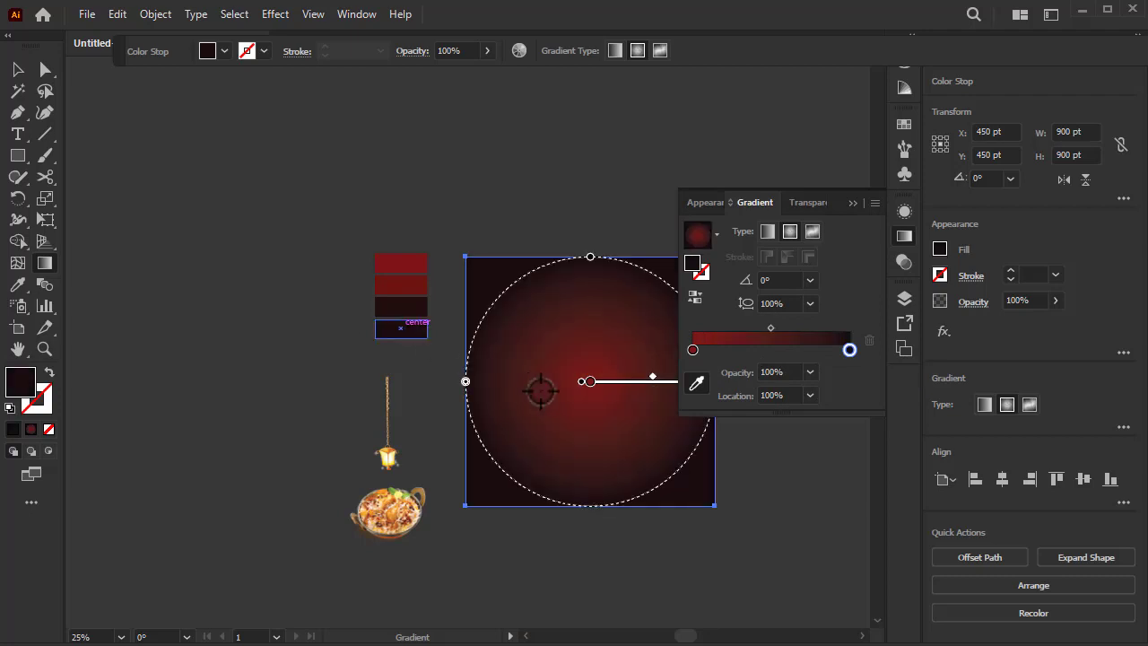
# Add two intermediate colour stops to the gradient, at about 25% and 57%.
pyautogui.click(728, 350)
pyautogui.moveTo(726, 350); pyautogui.dragTo(732, 350)
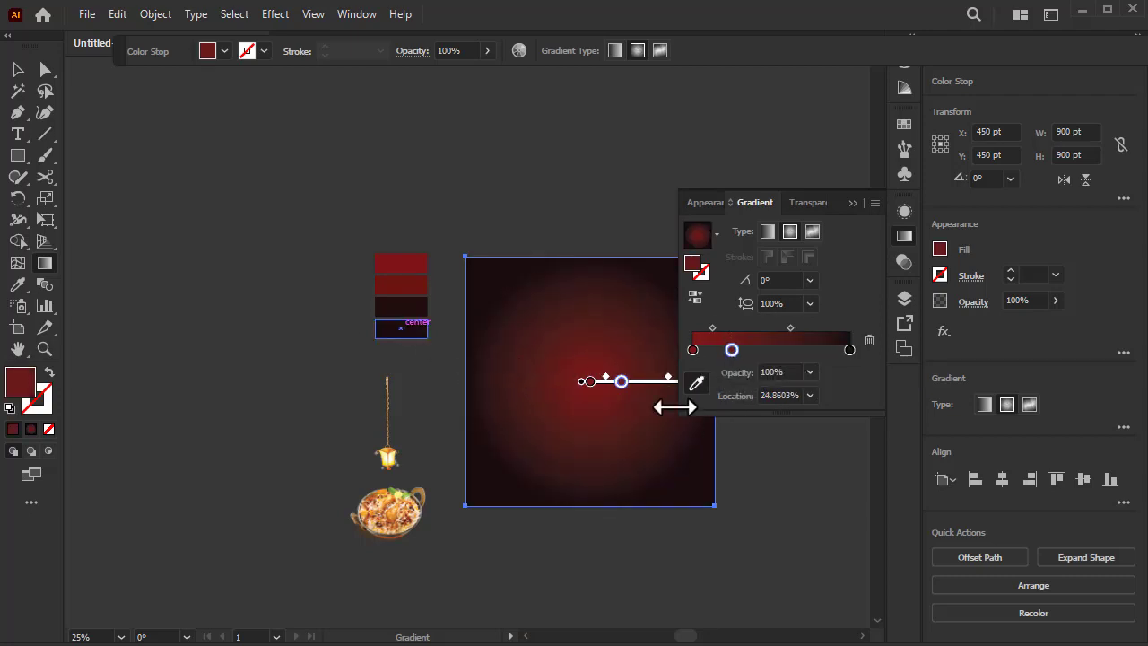
pyautogui.click(784, 350)
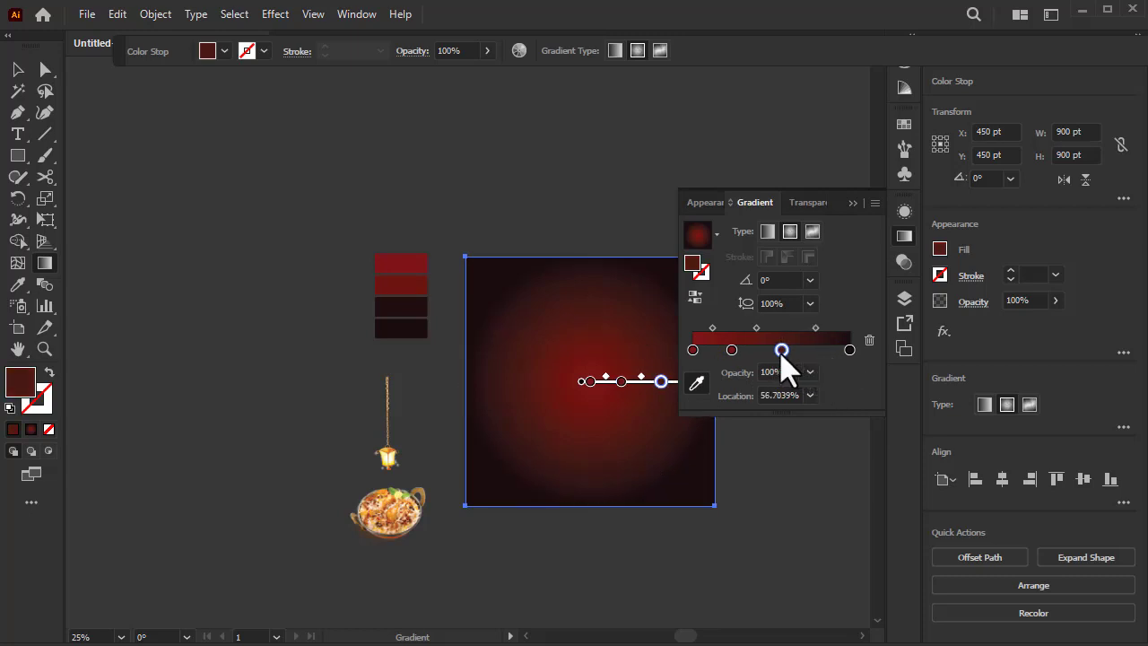
# Set the 57% gradient stop's colour to C 36% and M 91%.
pyautogui.doubleClick(781, 349)
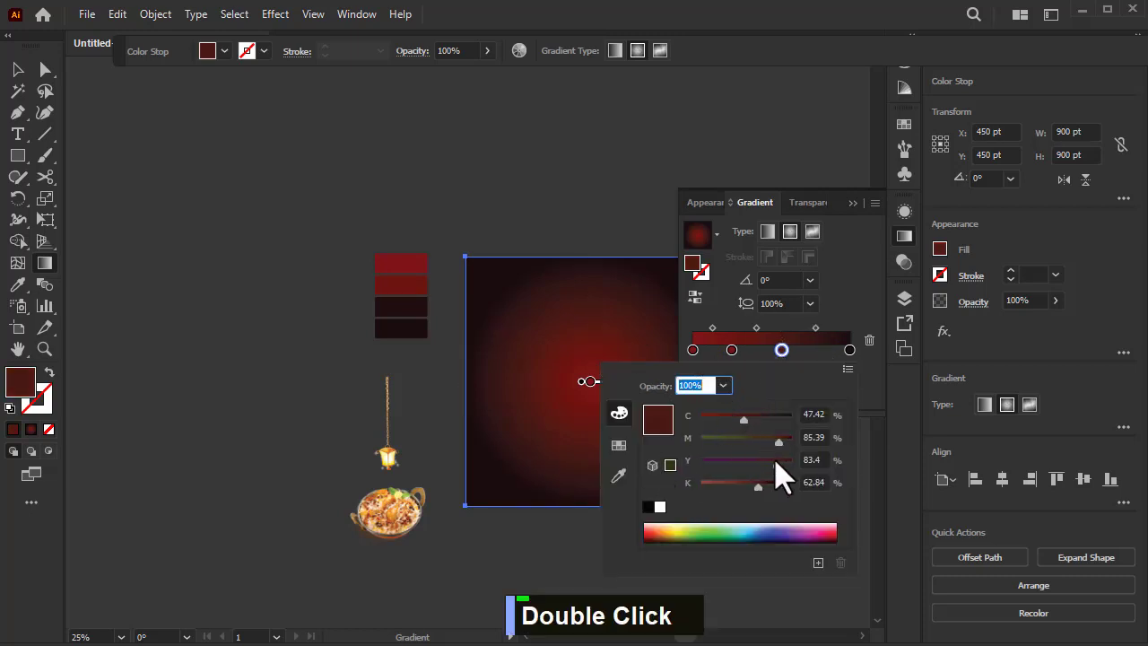
pyautogui.moveTo(738, 425); pyautogui.dragTo(735, 423)
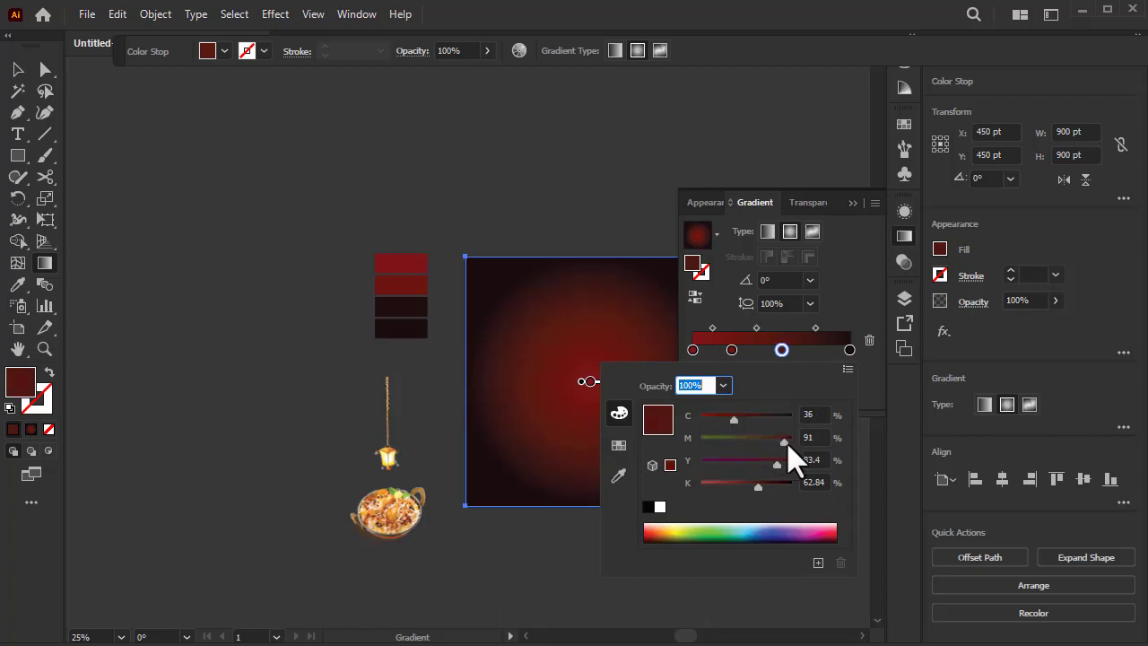
pyautogui.click(852, 205)
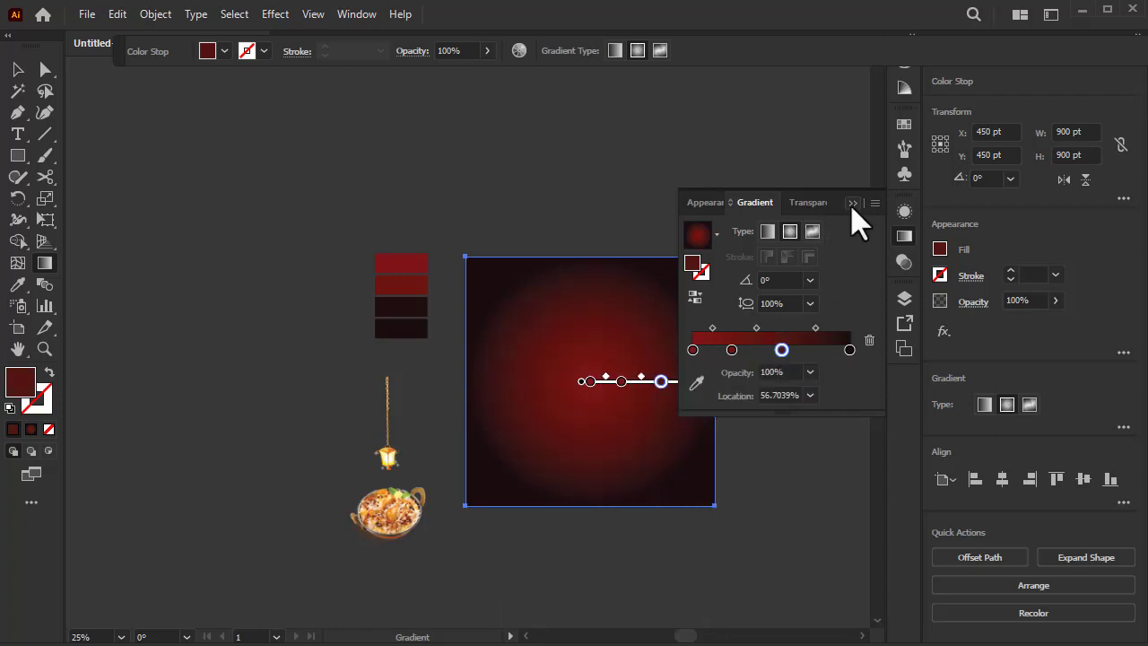
# Add another colour stop between the 57% stop and the outer stop, and deselect the square.
pyautogui.click(816, 349)
pyautogui.doubleClick(815, 349)
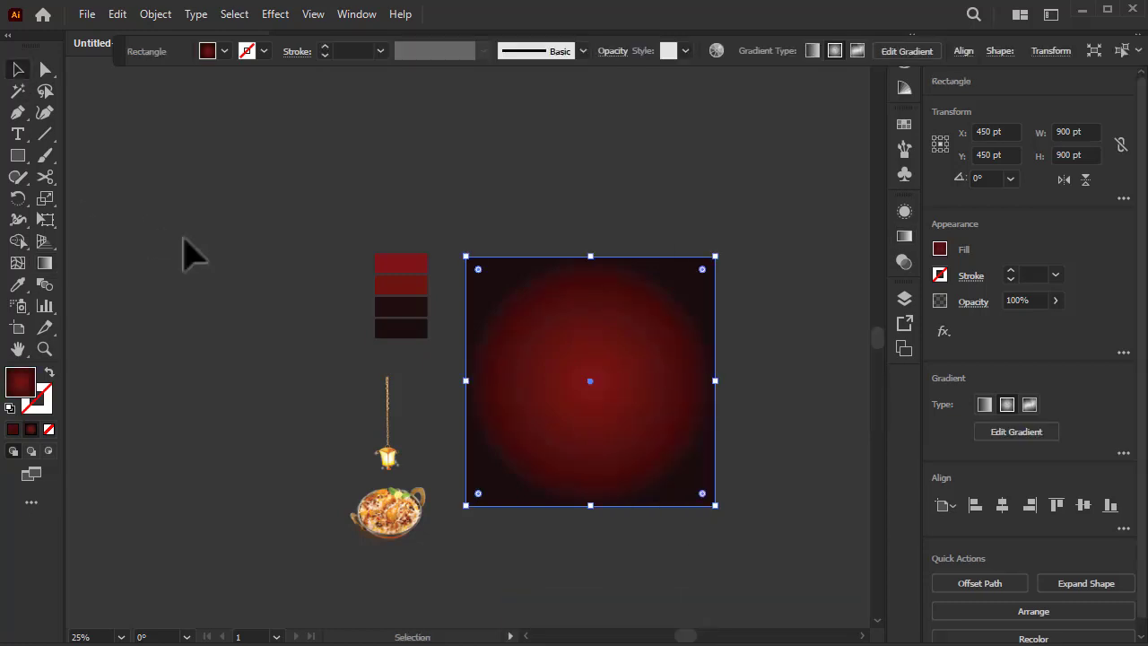
pyautogui.click(185, 238)
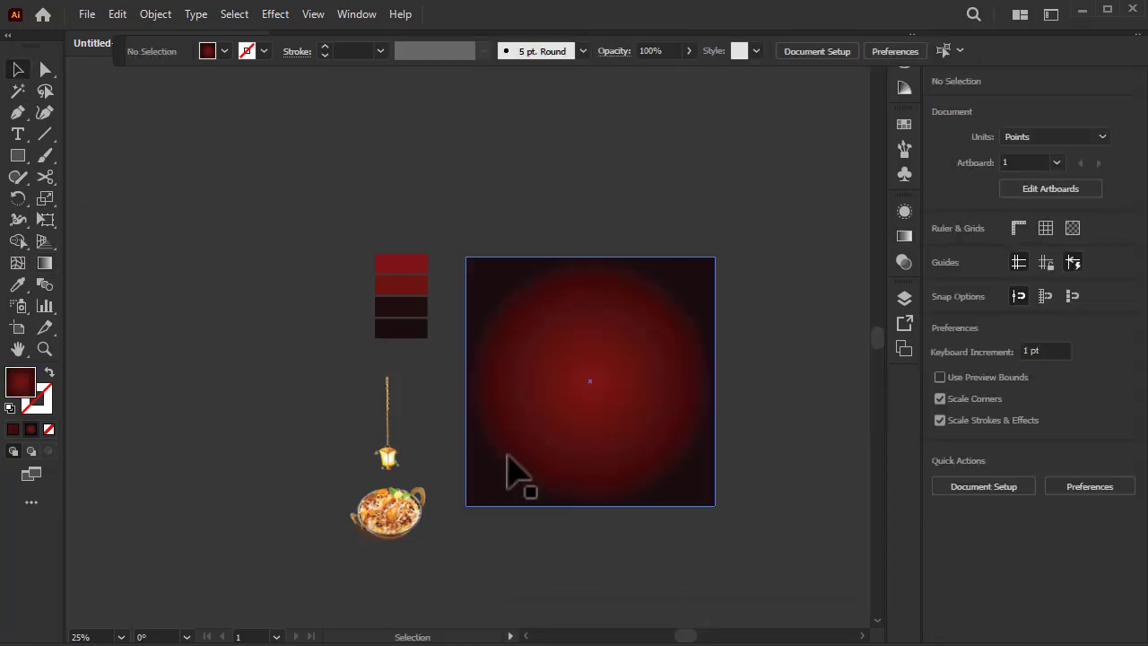
# Bring the hanging lantern and biryani images to the front of the stacking order.
pyautogui.keyDown('alt'); pyautogui.scroll(1, 508, 500); pyautogui.keyUp('alt')
pyautogui.click(608, 386)
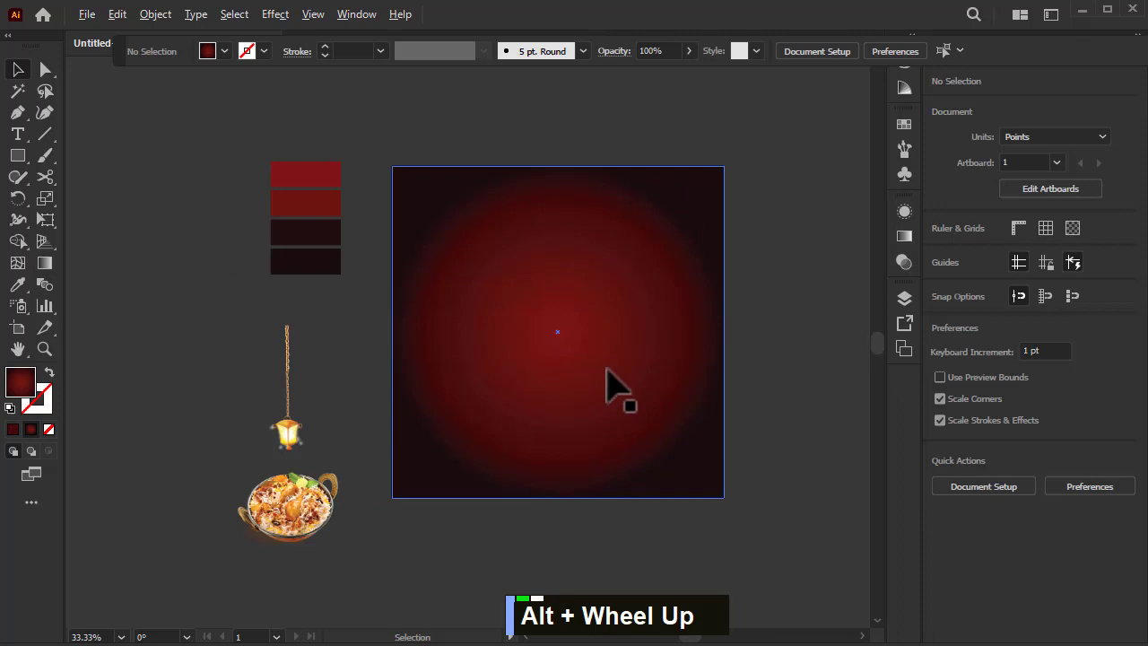
pyautogui.click(475, 269)
pyautogui.click(274, 314)
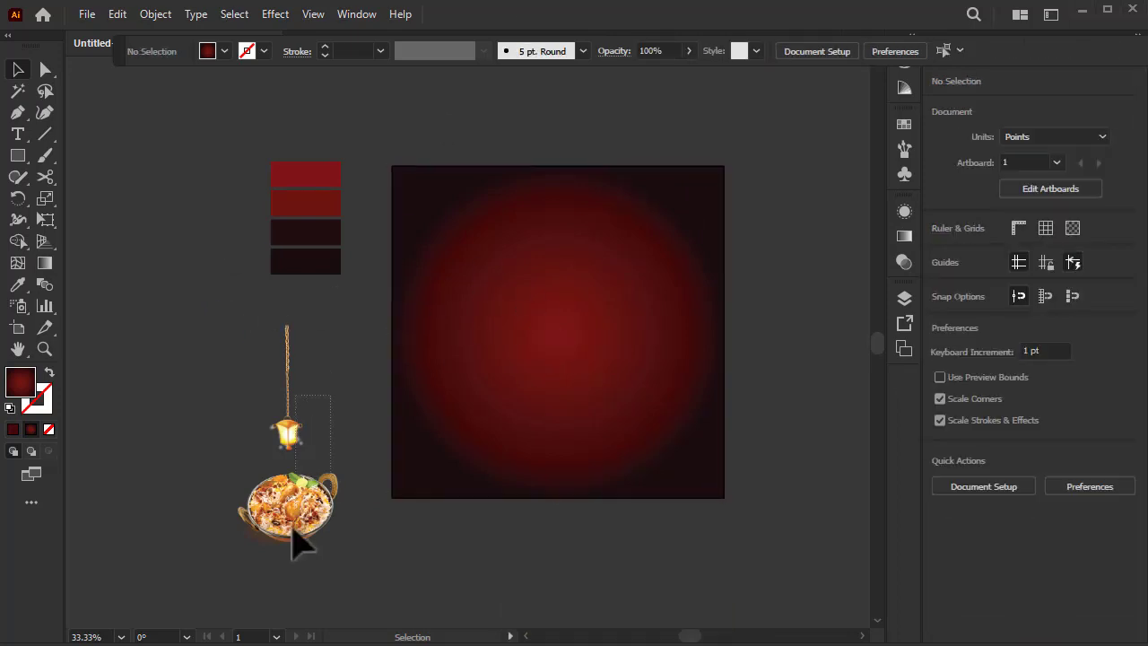
pyautogui.rightClick(300, 480)
pyautogui.moveTo(371, 396)
pyautogui.click(572, 395)
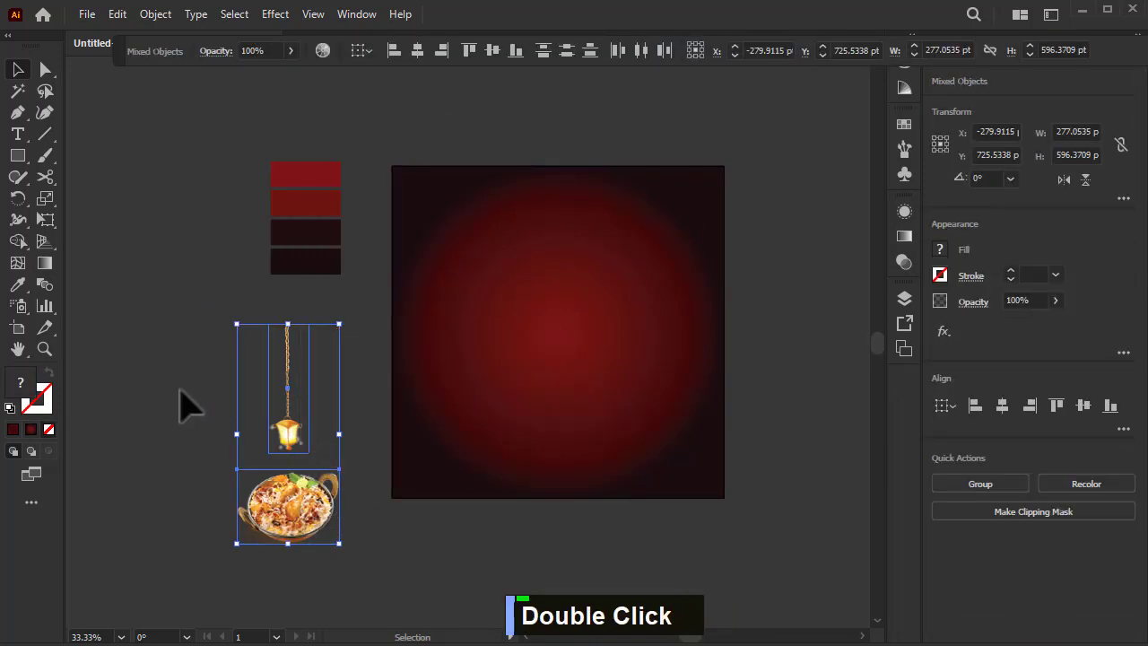
pyautogui.click(180, 405)
# Place the biryani image on the artboard, centre it horizontally, and enlarge it to about 602 × 409 pt.
pyautogui.moveTo(298, 495); pyautogui.dragTo(563, 360)
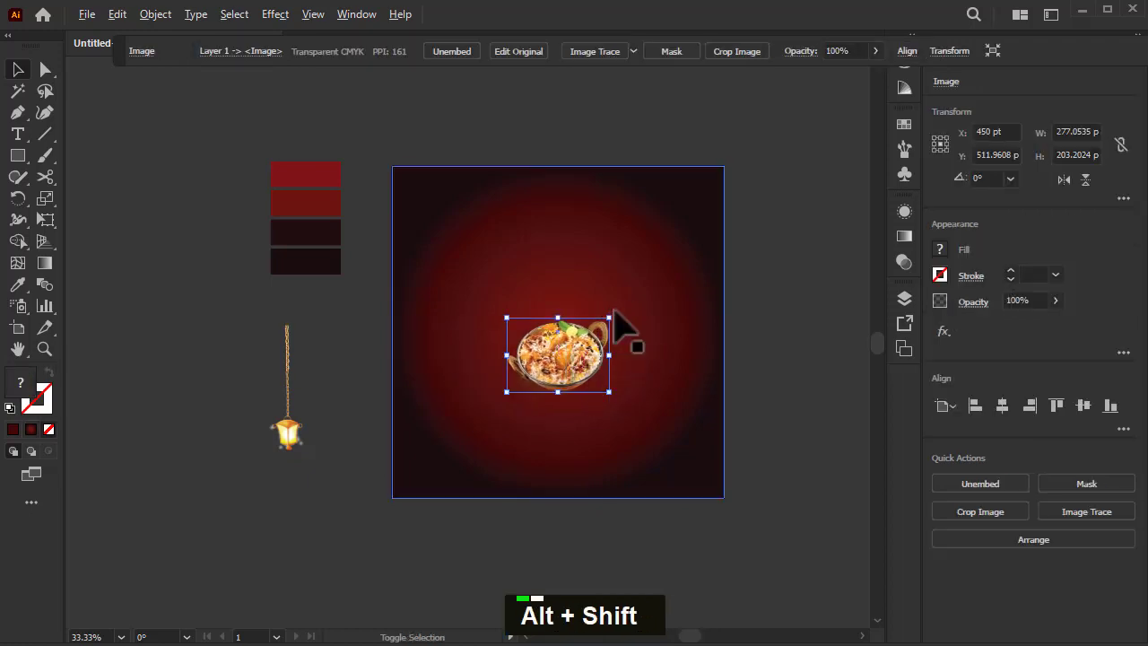
pyautogui.moveTo(606, 317); pyautogui.dragTo(669, 284)
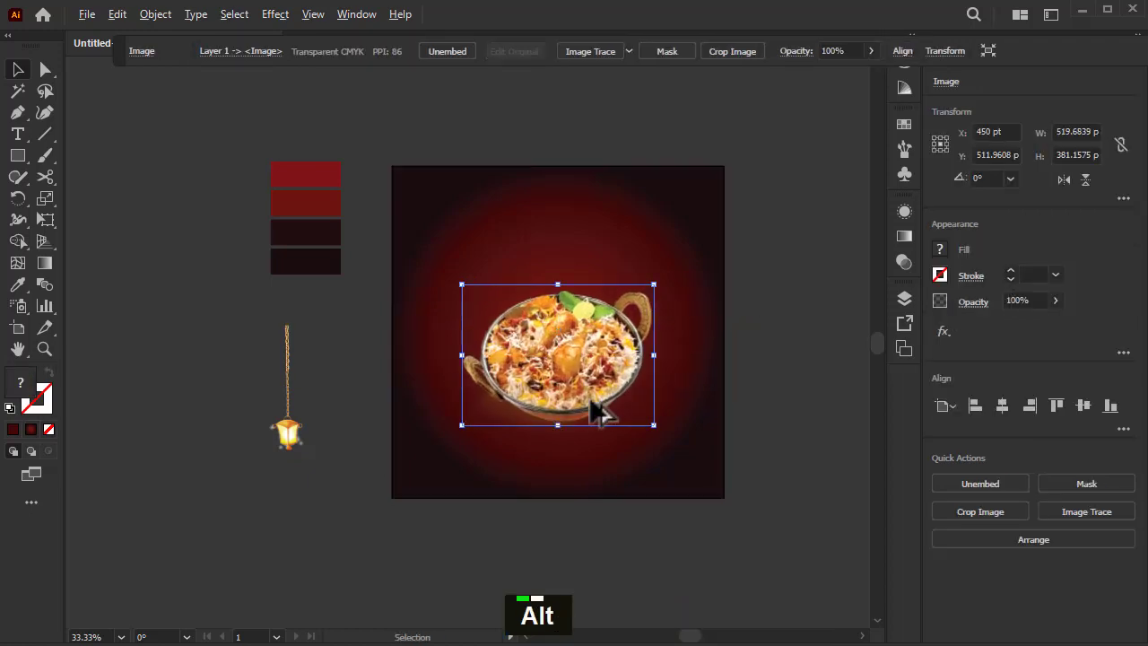
pyautogui.moveTo(591, 399); pyautogui.dragTo(583, 400)
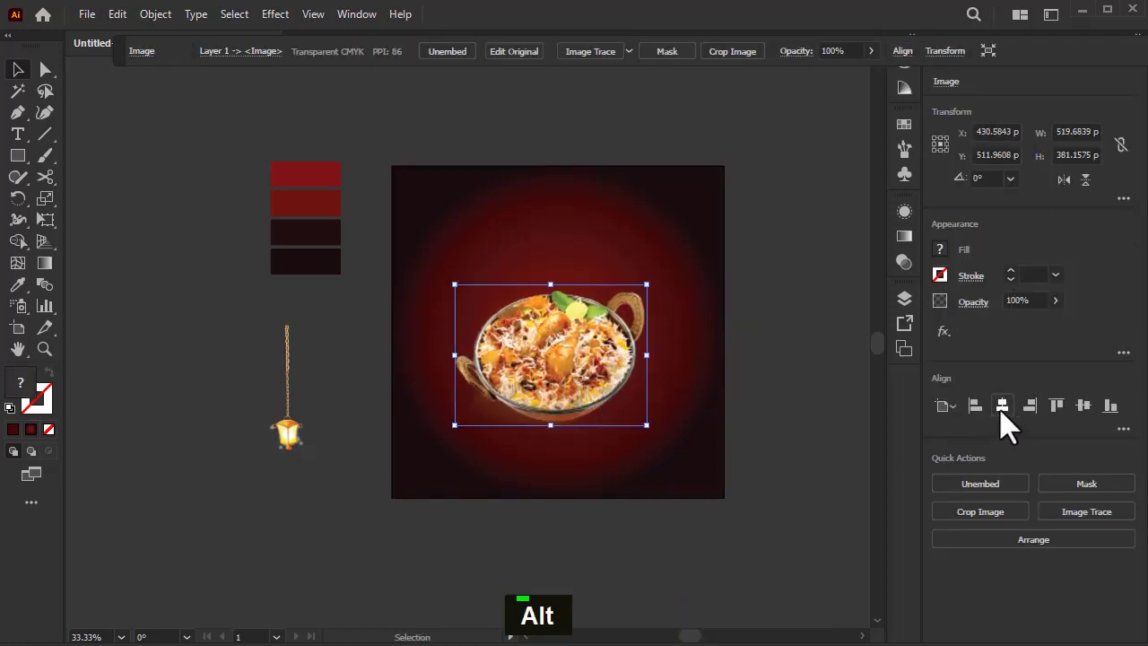
pyautogui.click(1002, 407)
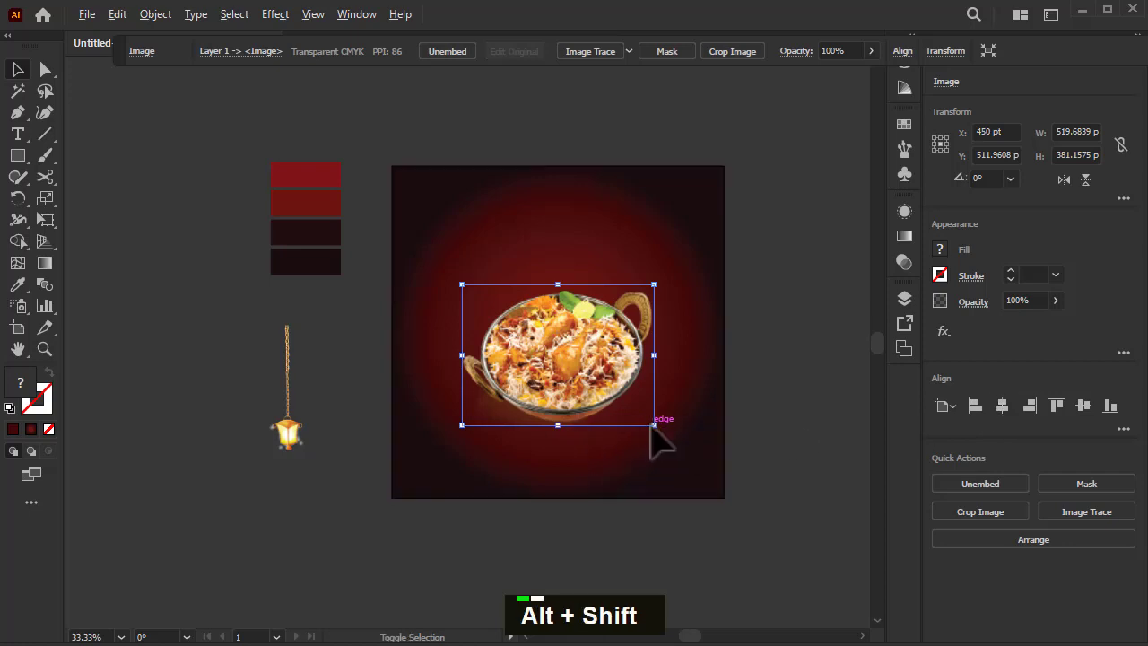
pyautogui.moveTo(654, 425); pyautogui.dragTo(671, 439)
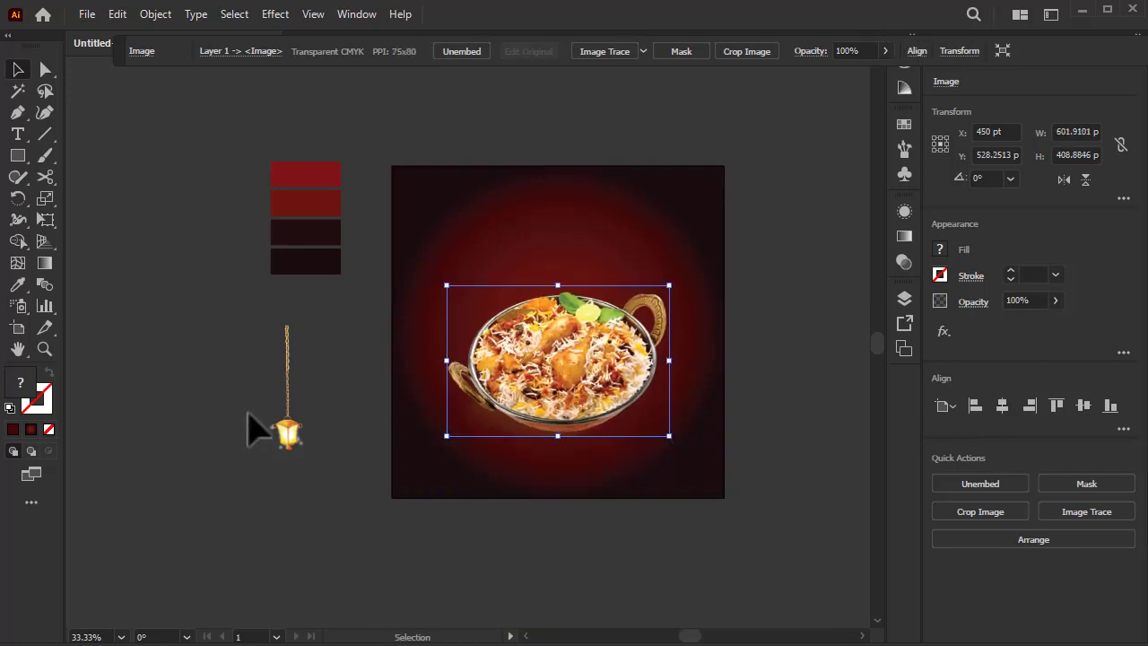
# Hang the lantern at the artboard's upper left and place a copy of it at the upper right.
pyautogui.moveTo(287, 432); pyautogui.dragTo(438, 253)
pyautogui.moveTo(438, 253); pyautogui.dragTo(674, 271)
pyautogui.click(225, 206)
# Add the text "Delicious" on the empty canvas beside the artboard.
pyautogui.scroll(-1, 359, 224)
pyautogui.click(17, 134)
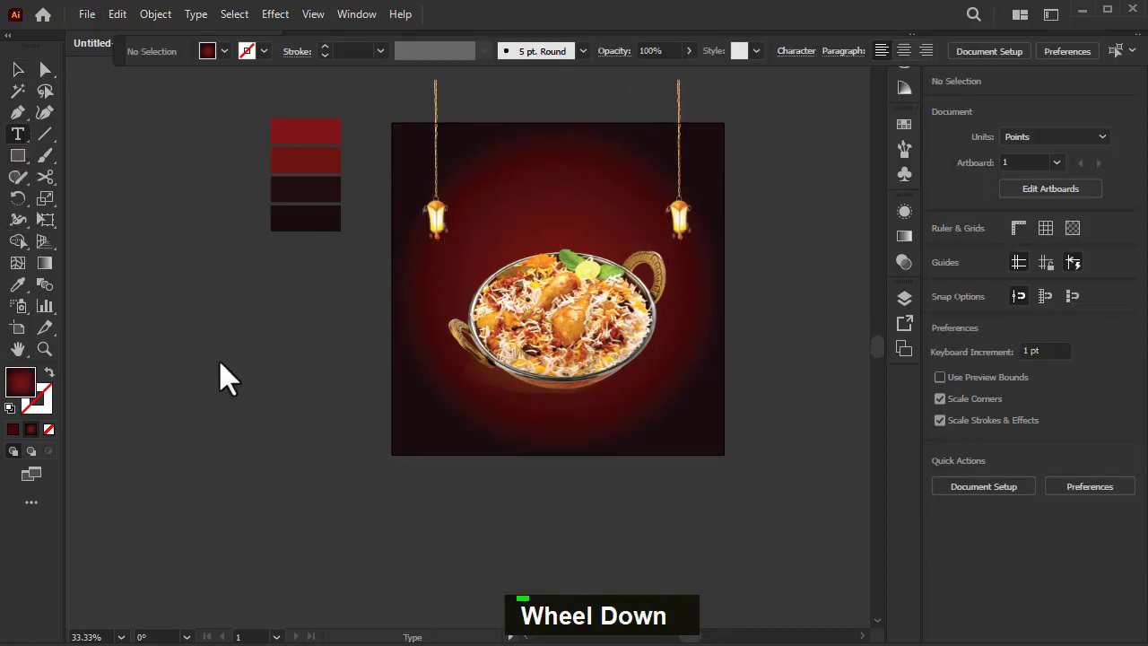
pyautogui.doubleClick(224, 357)
pyautogui.write('Deli')
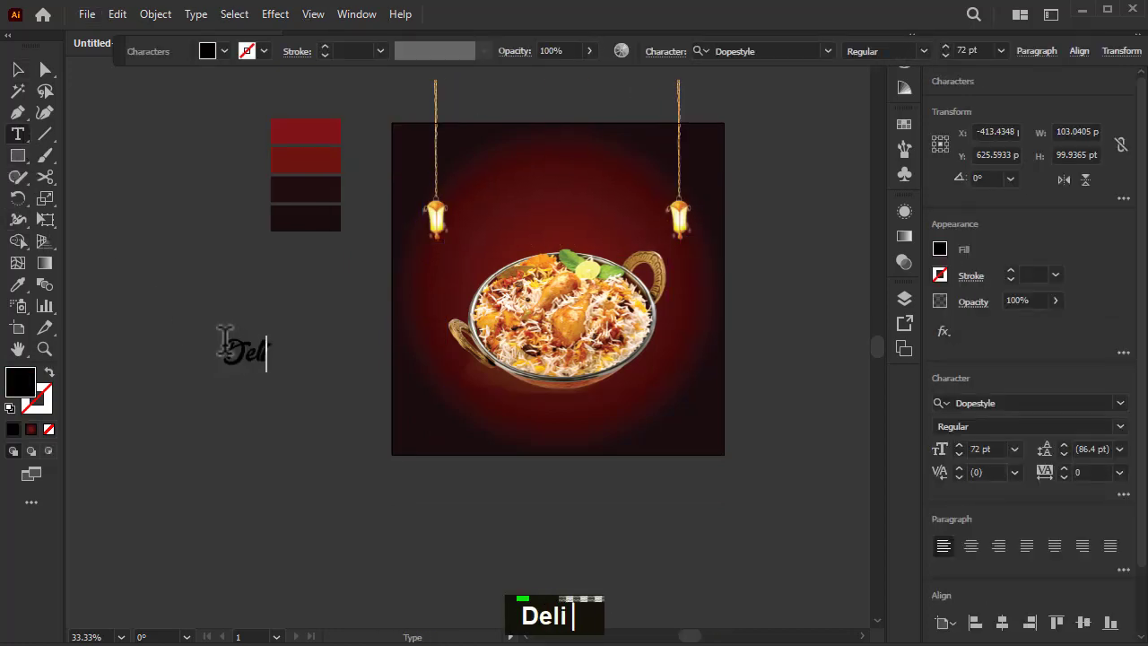
pyautogui.write('cious')
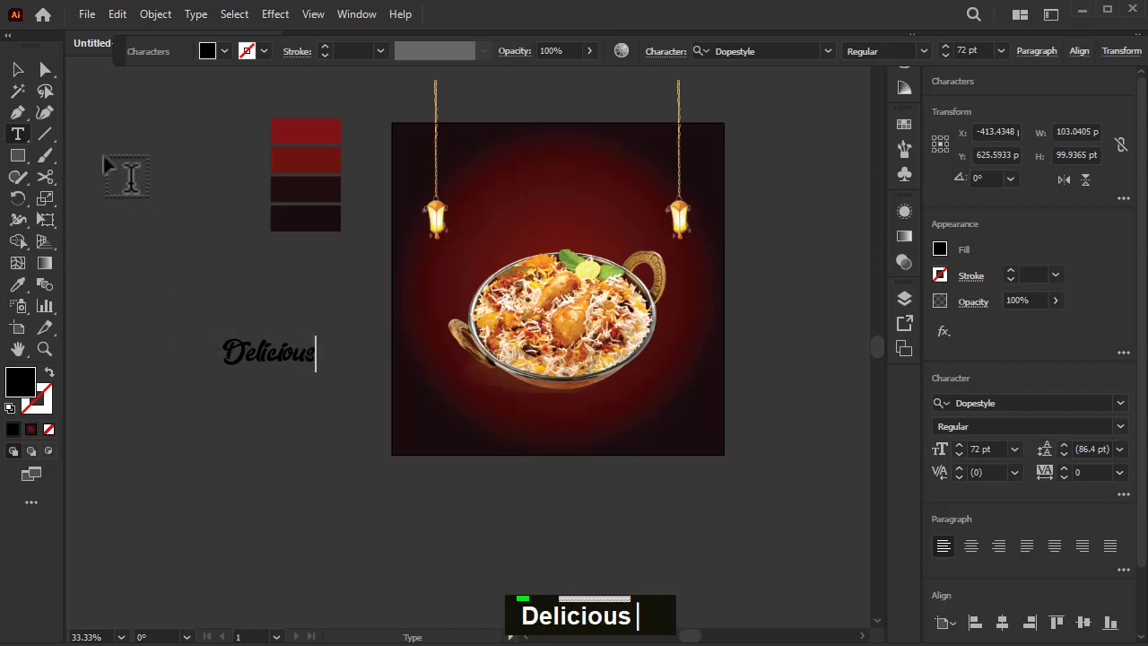
pyautogui.click(16, 69)
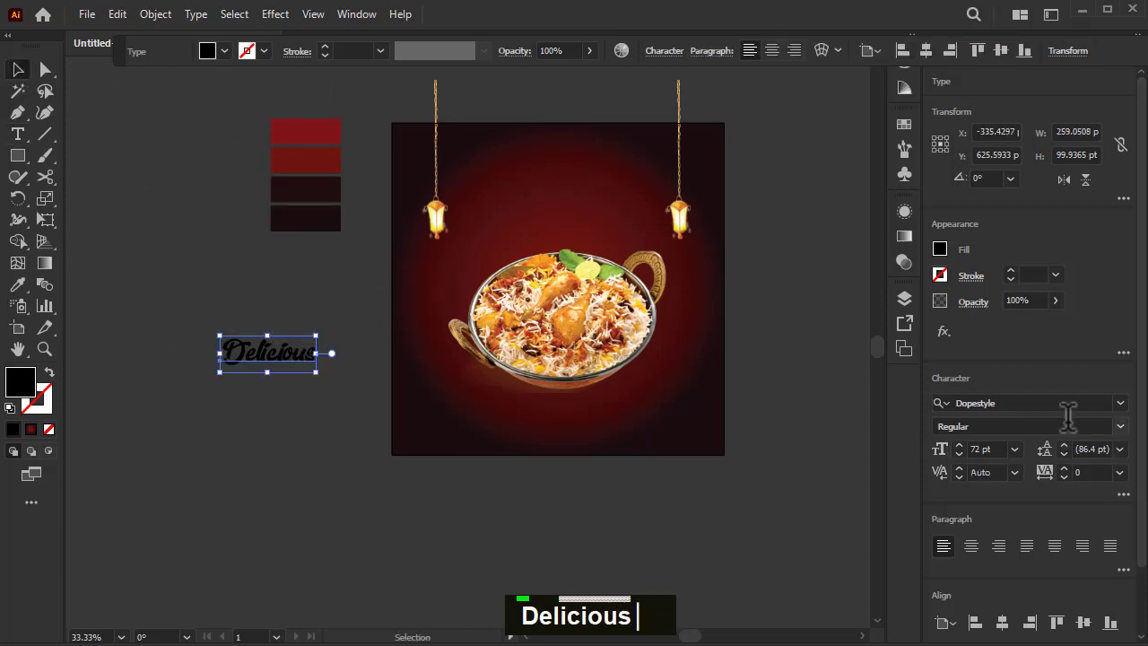
# Change the font of the "Delicious" text to Embassy BT.
pyautogui.click(1031, 404)
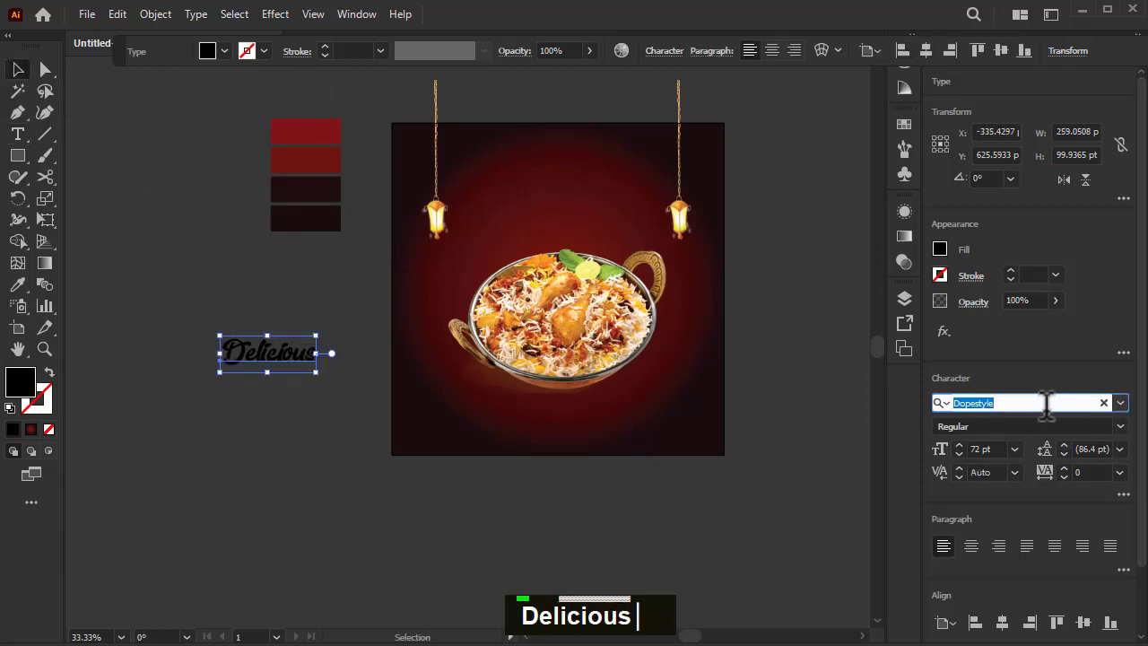
pyautogui.write('emba')
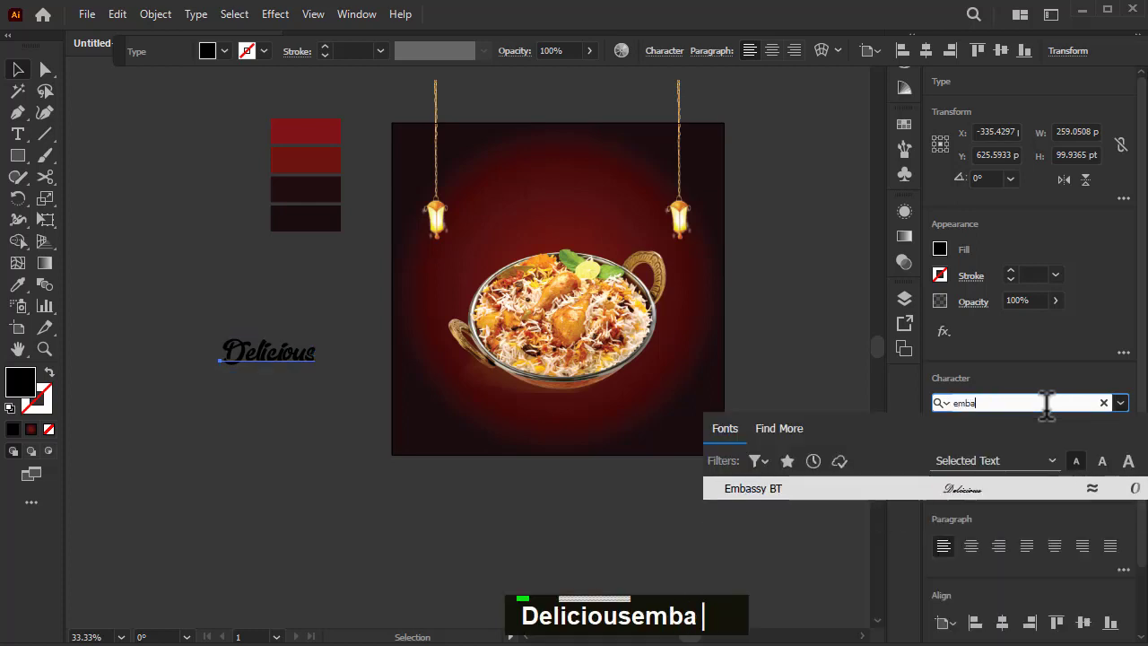
pyautogui.write('ss')
pyautogui.press('Return')
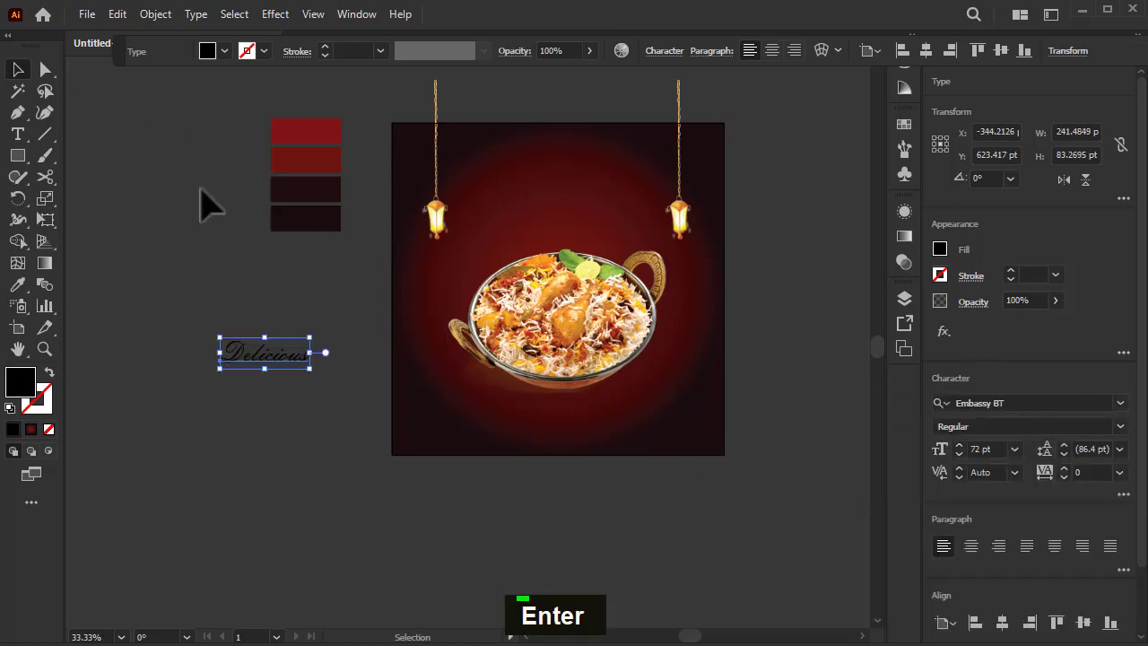
# Duplicate the "Delicious" text directly below itself and change the copy's wording to "Biriyani".
pyautogui.moveTo(294, 354); pyautogui.dragTo(294, 378)
pyautogui.doubleClick(296, 378)
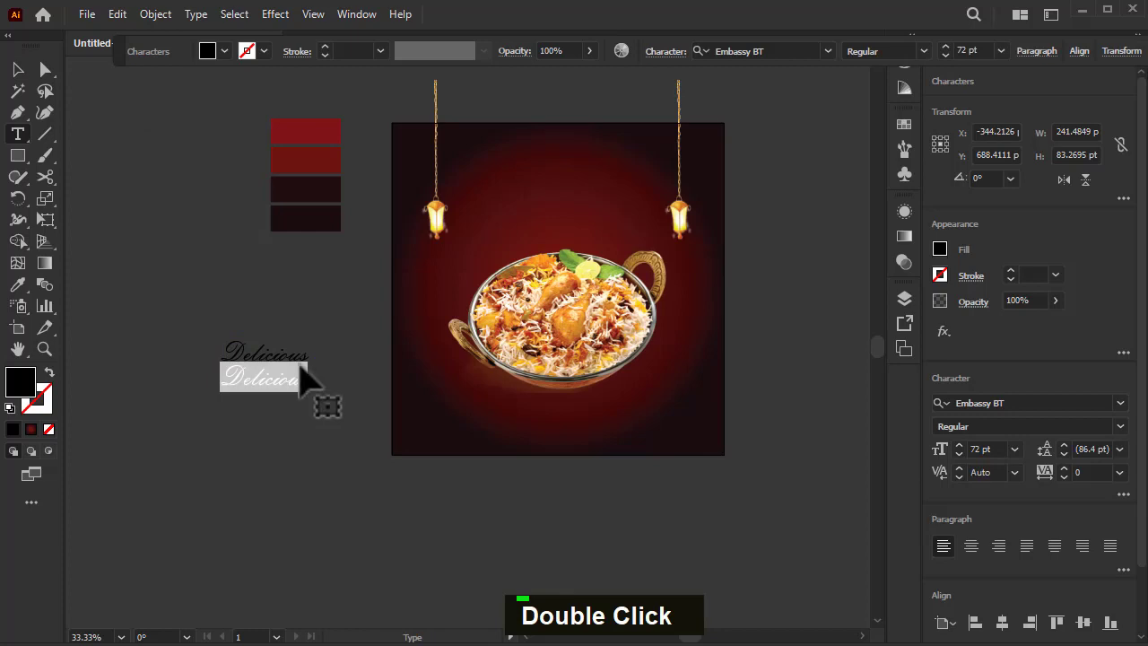
pyautogui.write('Boro')
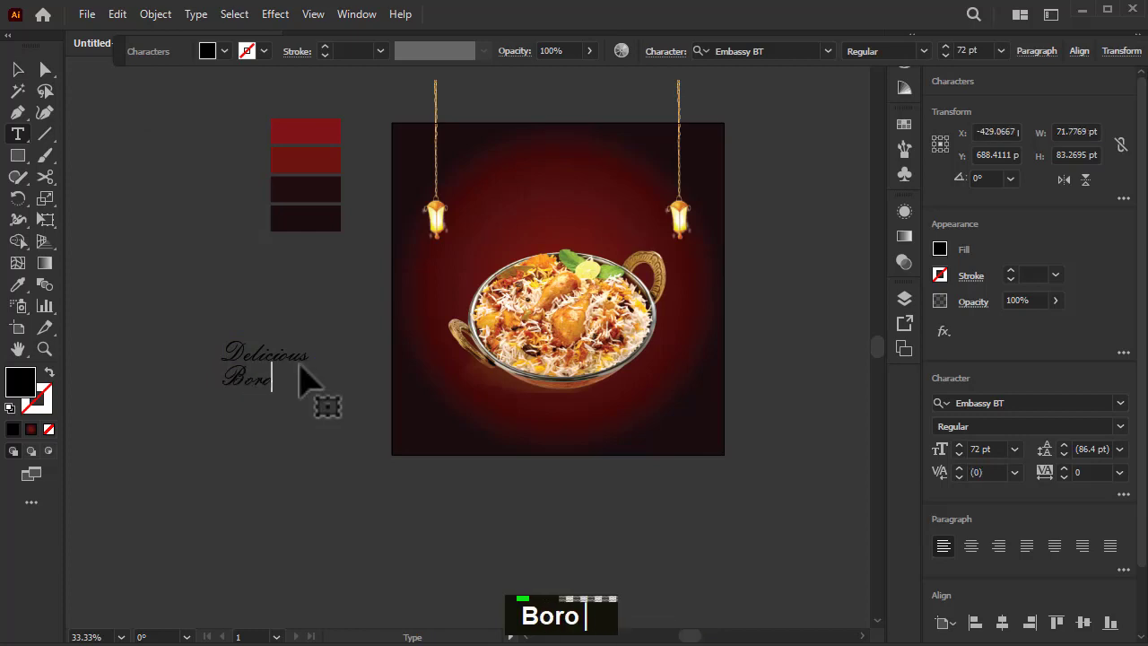
pyautogui.press('BackSpace')
pyautogui.press('BackSpace')
pyautogui.press('BackSpace')
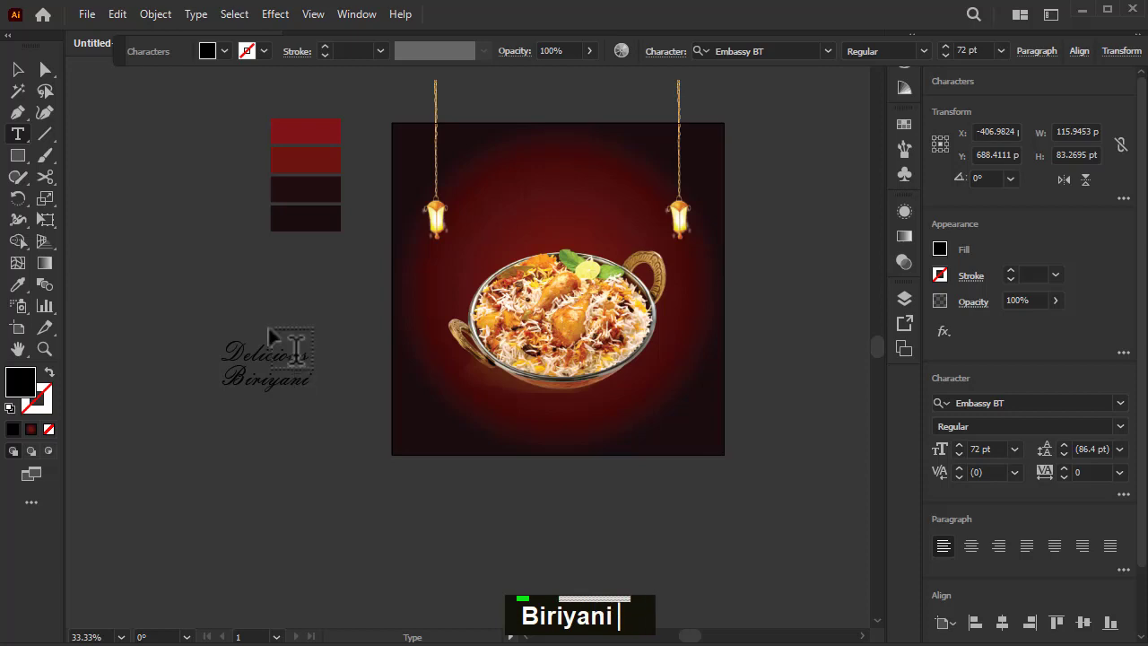
pyautogui.click(17, 70)
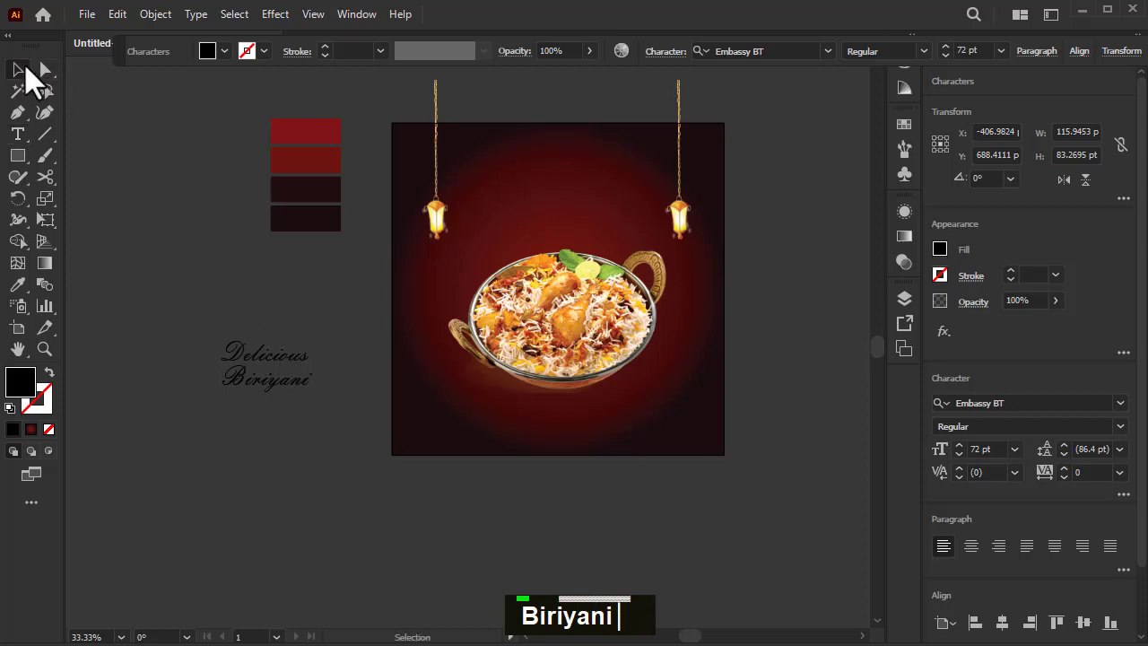
# Change the font of the "Biriyani" text to Dopestyle.
pyautogui.click(1033, 403)
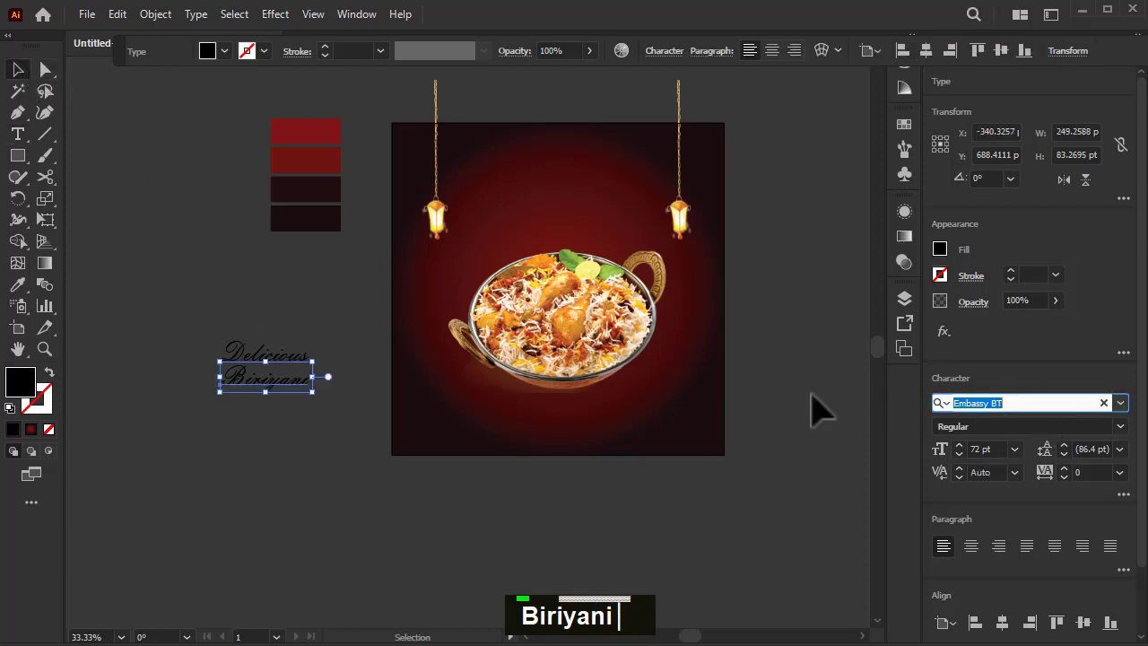
pyautogui.write('dope')
pyautogui.press('Return')
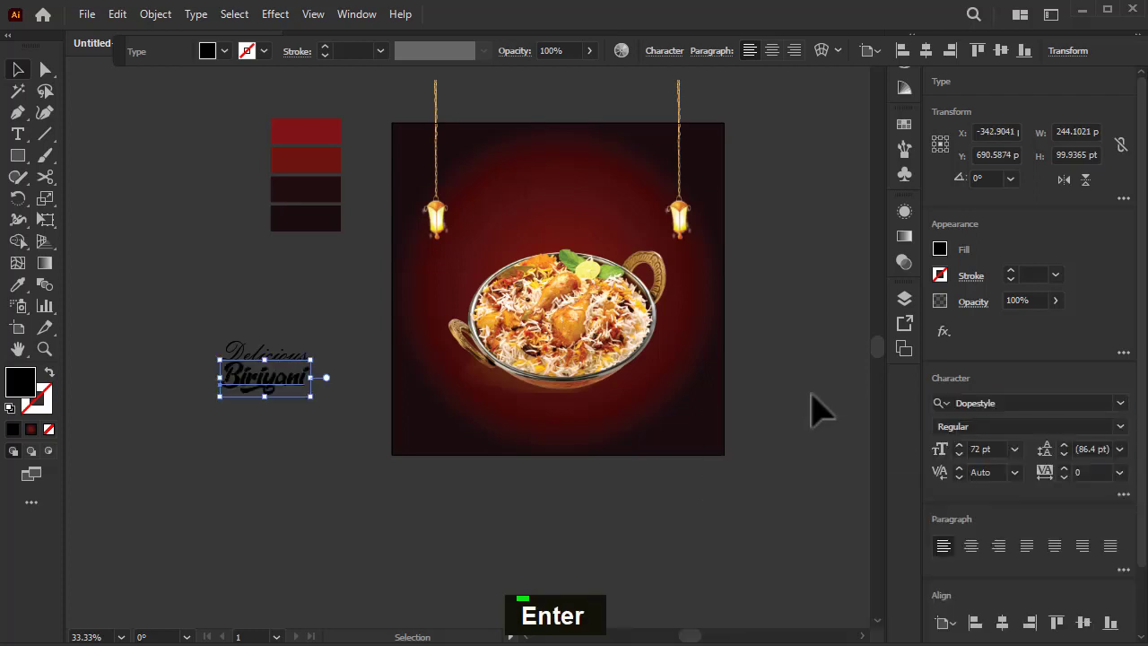
pyautogui.scroll(1, 230, 441)
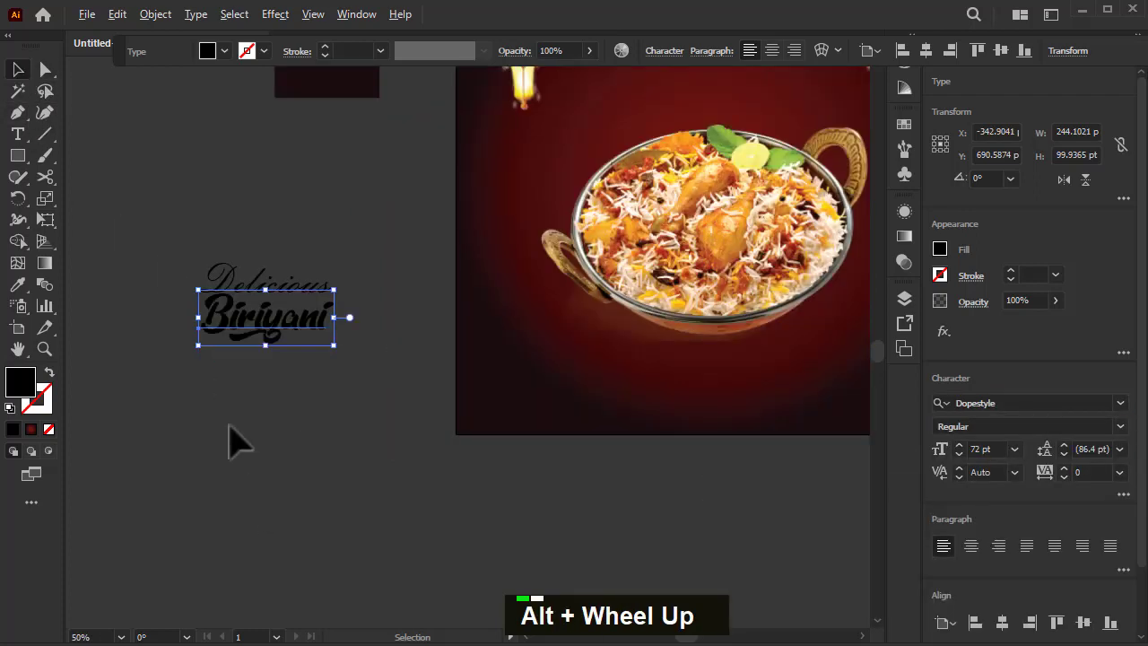
# Move the "Biriyani" text down clear of "Delicious" and fill "Delicious" with yellow.
pyautogui.moveTo(251, 368); pyautogui.dragTo(251, 428)
pyautogui.click(264, 296)
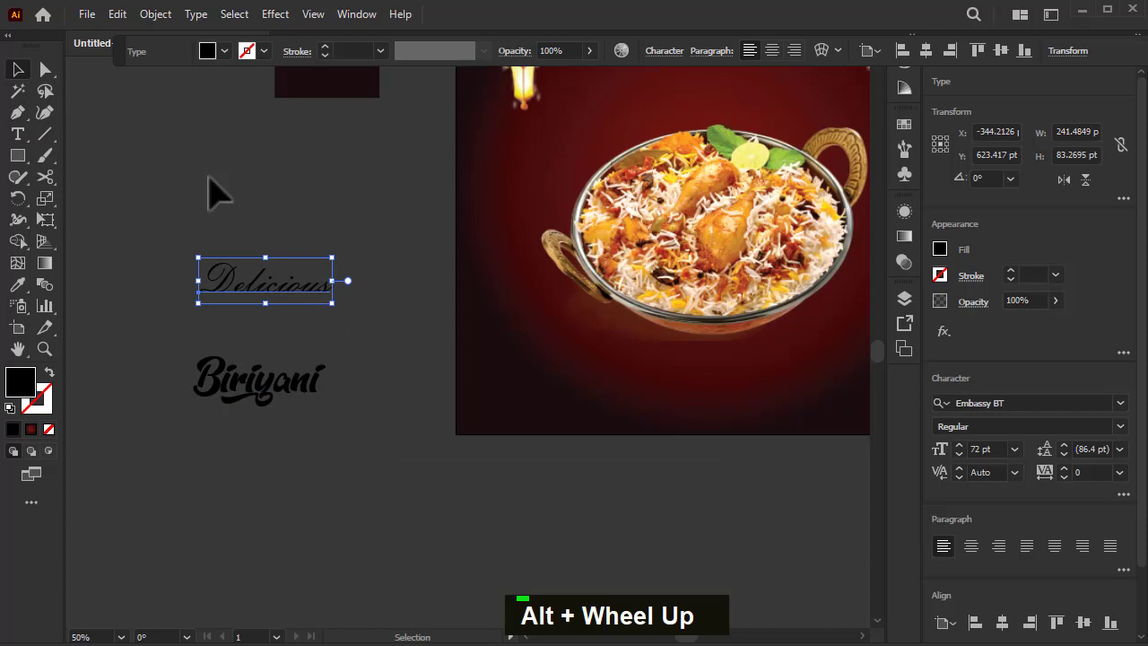
pyautogui.click(207, 51)
pyautogui.click(89, 75)
pyautogui.click(134, 326)
# Enlarge the "Biriyani" text proportionally to about 152 pt, keeping it just beneath "Delicious".
pyautogui.moveTo(234, 385)
pyautogui.mouseDown()
pyautogui.moveTo(225, 403)
pyautogui.moveTo(233, 372)
pyautogui.mouseUp()
pyautogui.moveTo(327, 389); pyautogui.dragTo(410, 423)
pyautogui.scroll(-1, 218, 405)
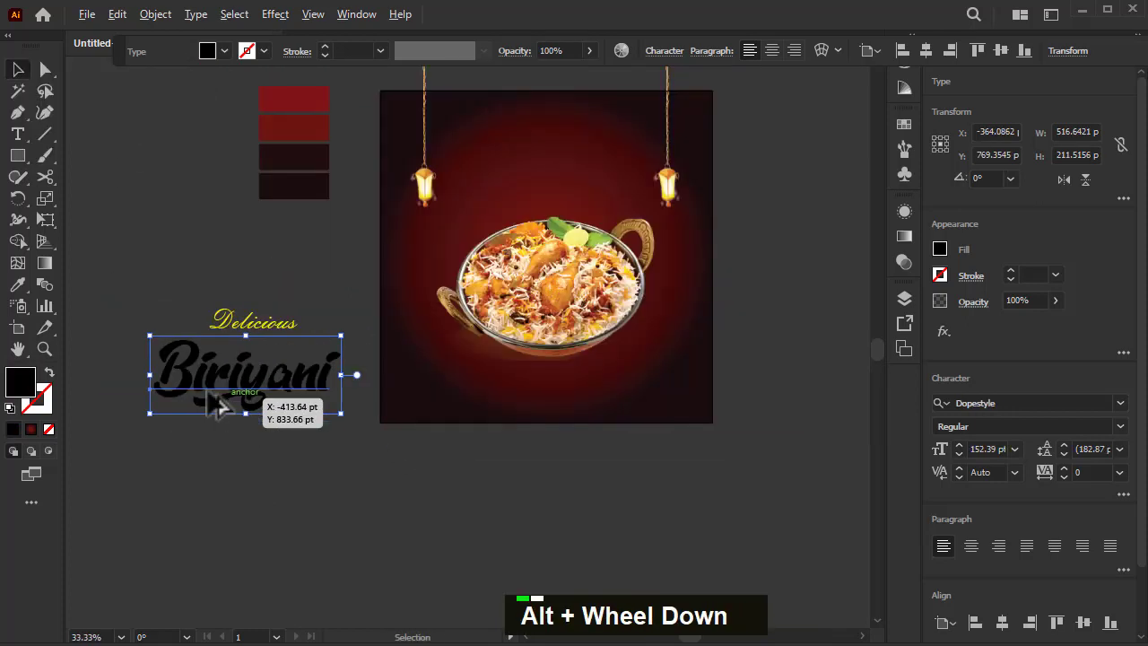
# Expand the "Biriyani" text into editable vector shapes.
pyautogui.scroll(1, 218, 406)
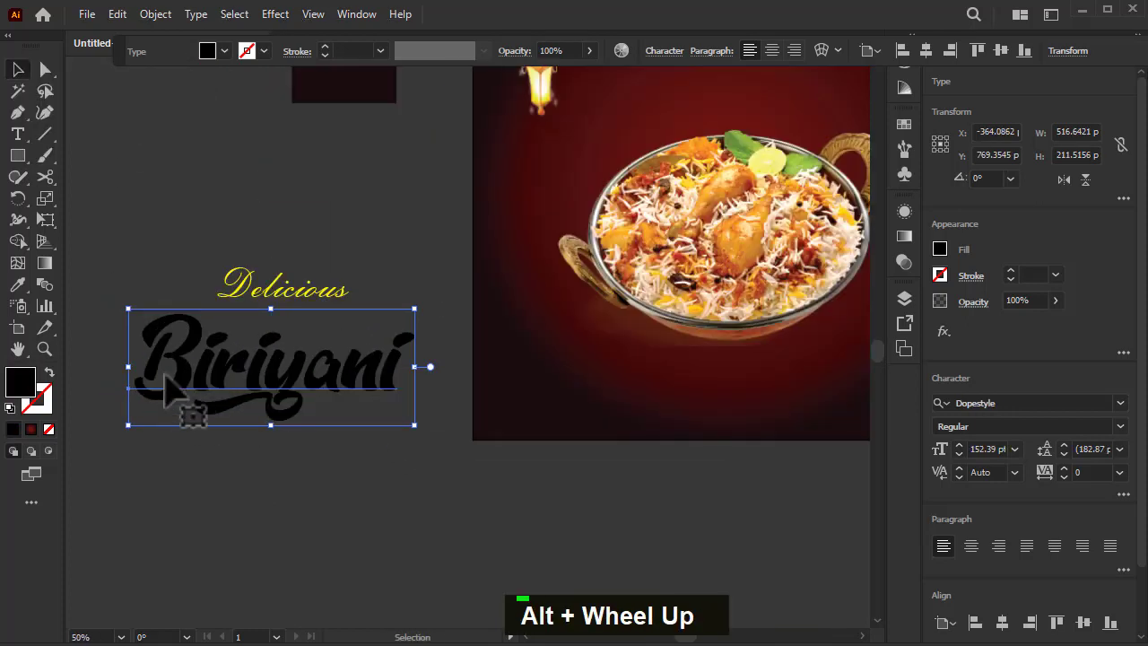
pyautogui.click(156, 14)
pyautogui.click(234, 125)
pyautogui.click(554, 439)
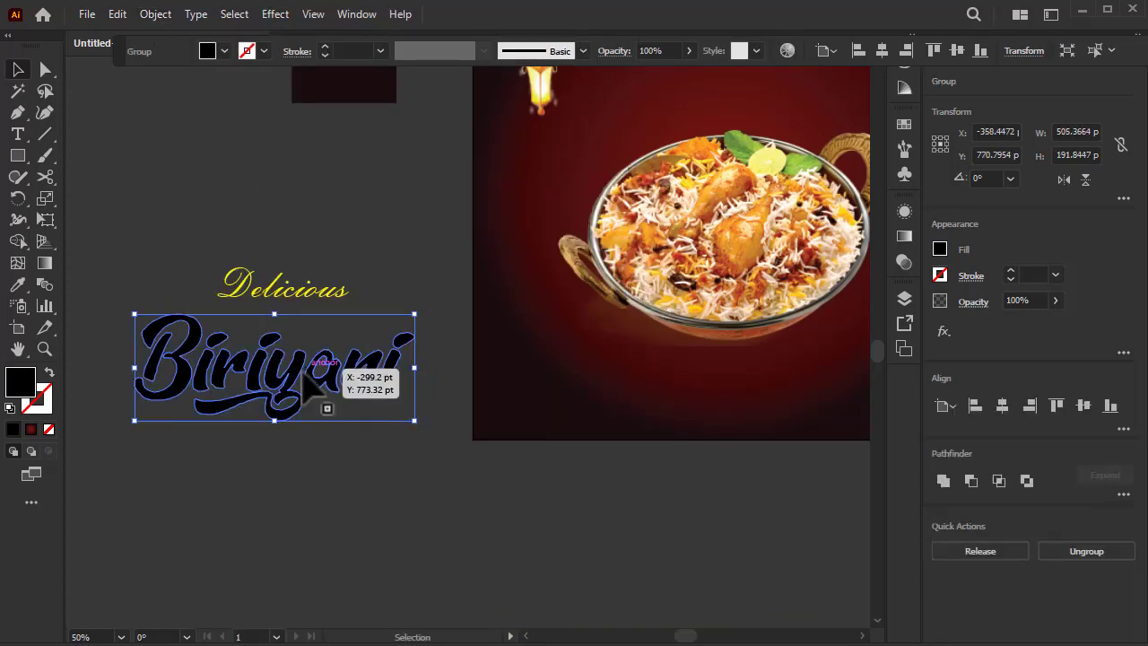
pyautogui.scroll(2, 215, 409)
pyautogui.scroll(-2, 207, 391)
pyautogui.doubleClick(262, 396)
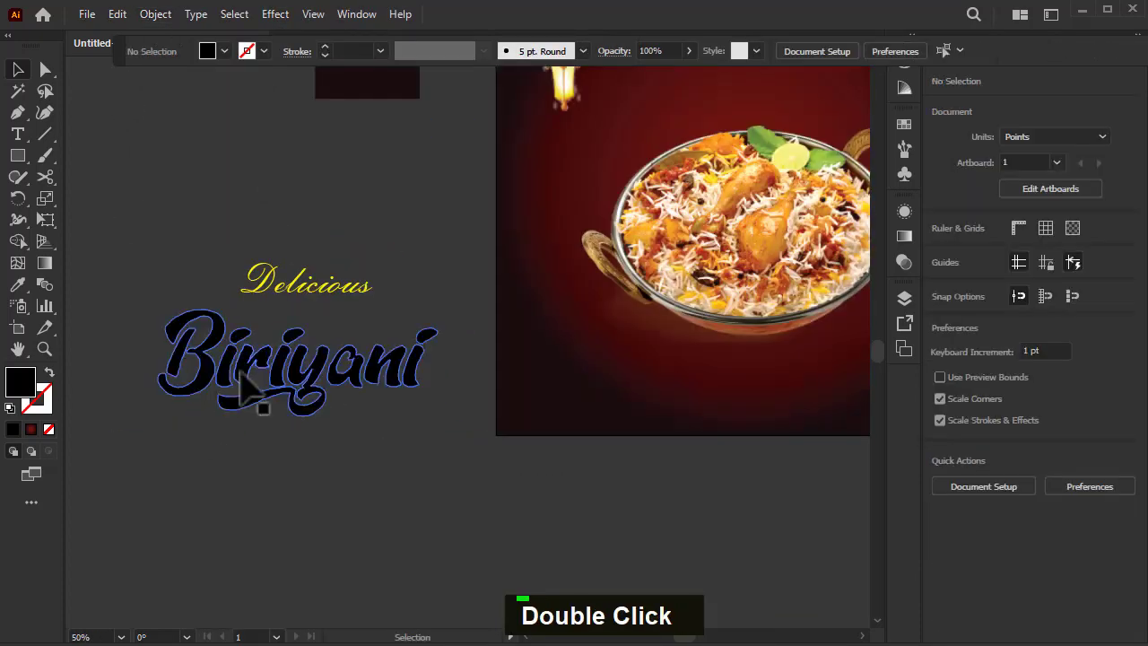
# Sample the artboard background's dark red gradient onto the expanded "Biriyani" lettering with the Eyedropper.
pyautogui.click(243, 375)
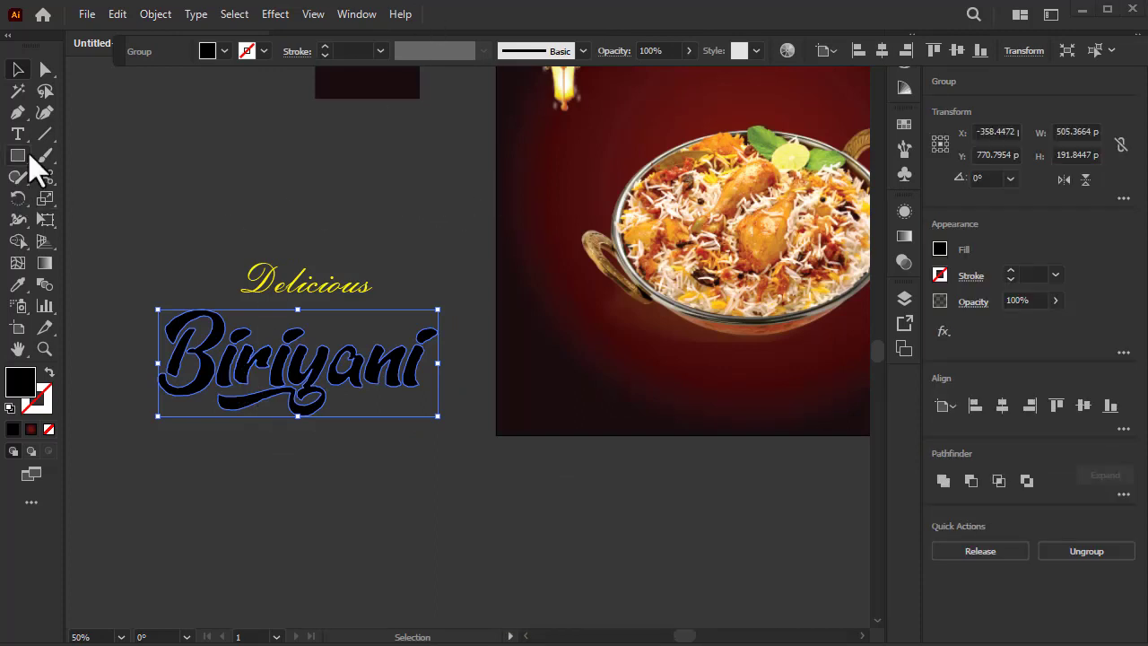
pyautogui.click(17, 284)
pyautogui.click(522, 254)
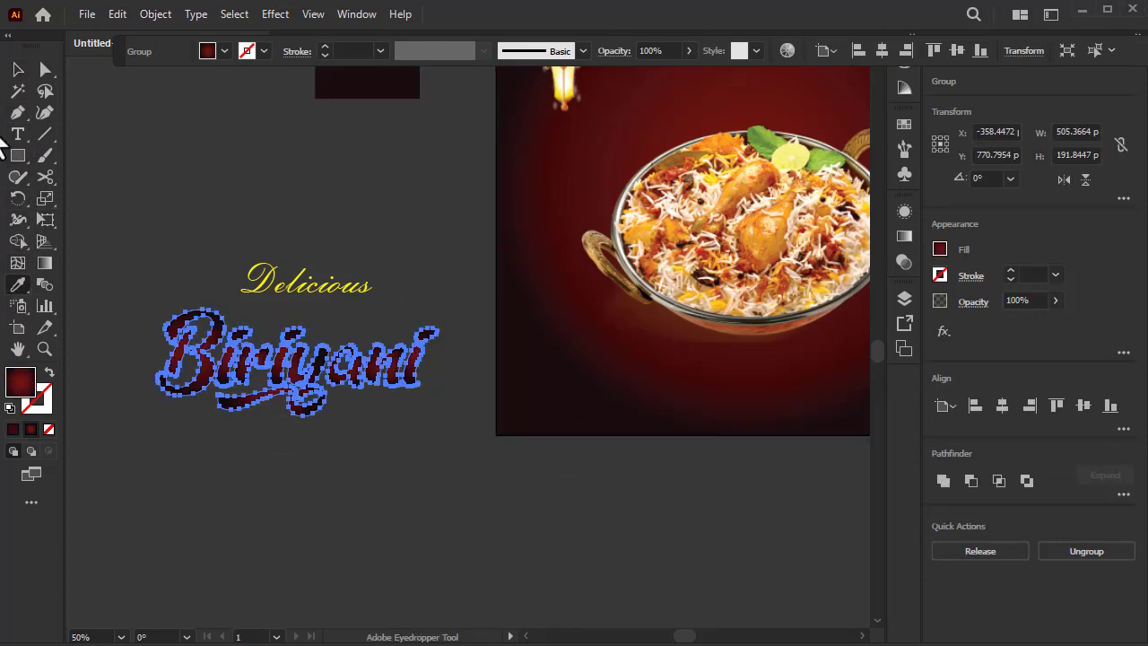
pyautogui.click(45, 263)
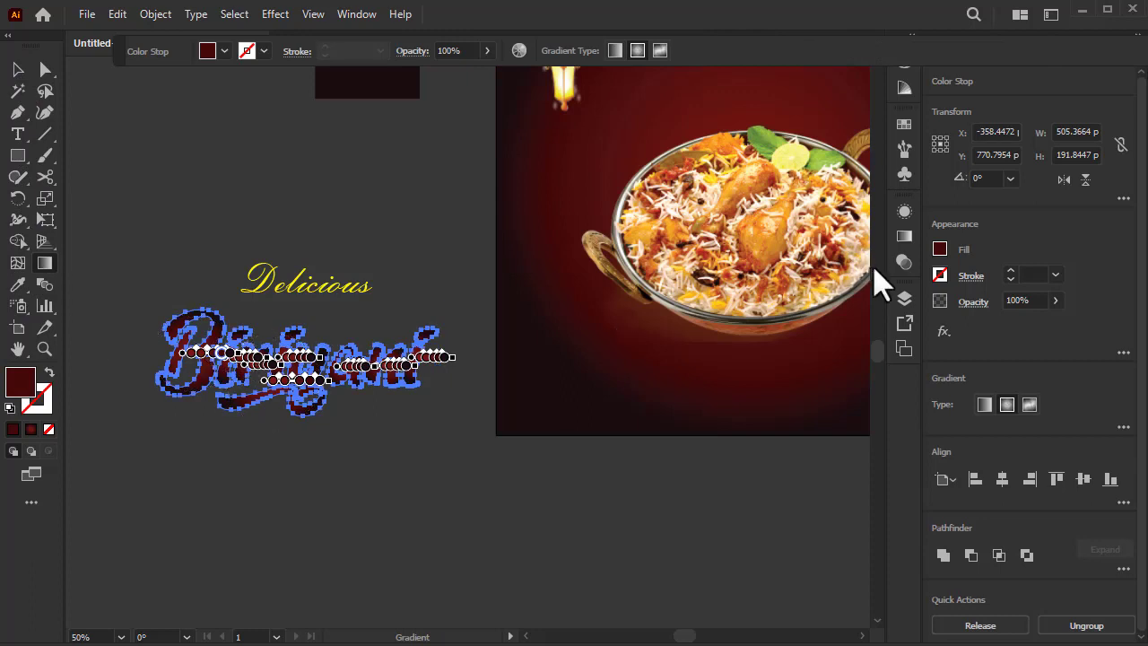
pyautogui.click(17, 69)
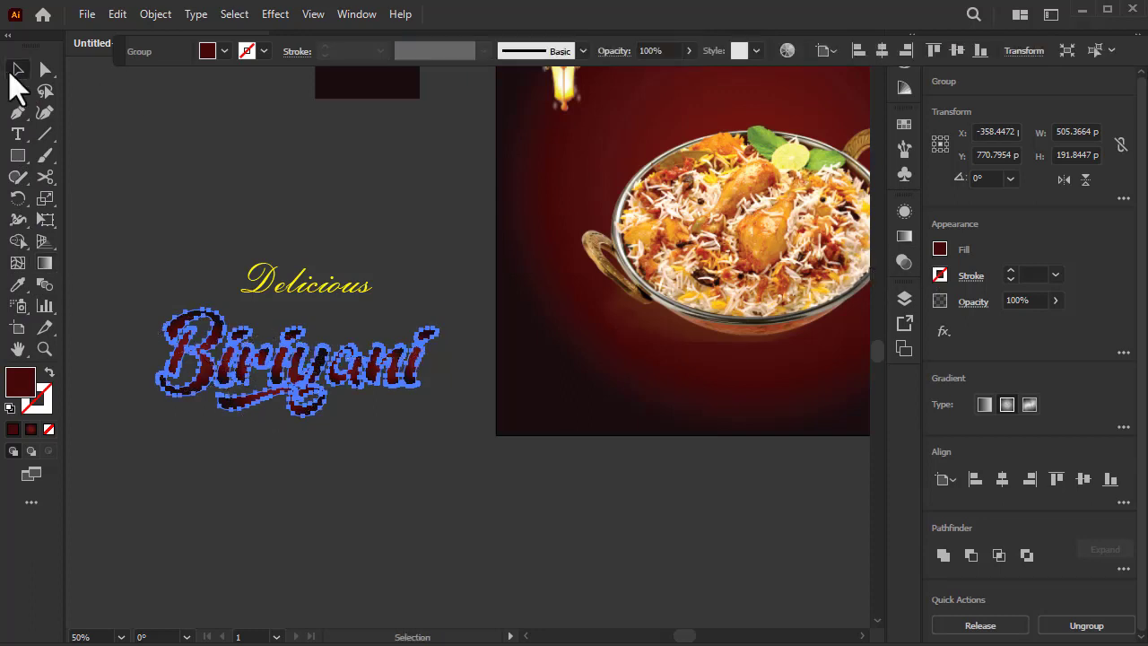
# Make the "Biriyani" gradient linear and run it across the whole word from bright red to black, at about -9.4°.
pyautogui.click(901, 239)
pyautogui.click(771, 233)
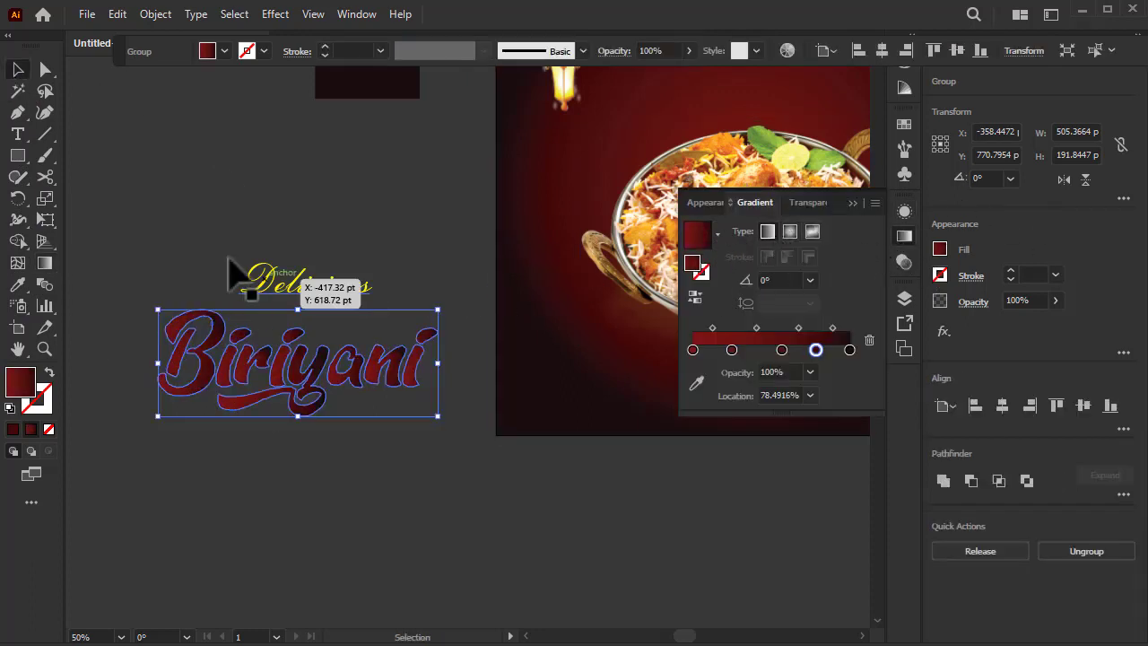
pyautogui.click(41, 267)
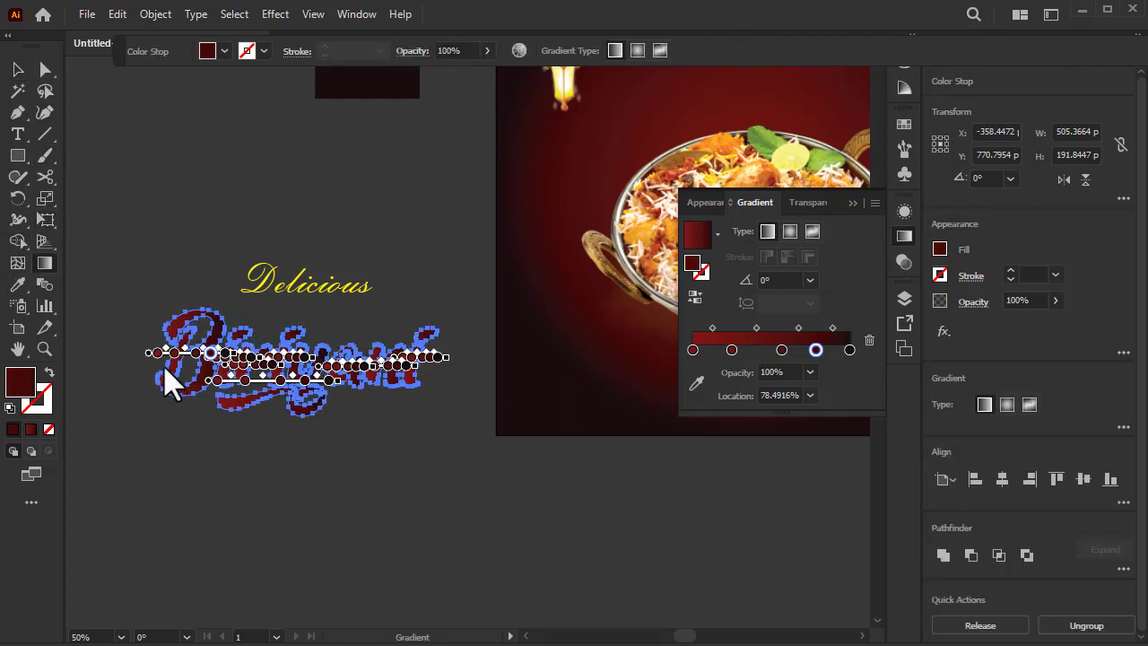
pyautogui.moveTo(155, 365); pyautogui.dragTo(382, 401)
pyautogui.click(18, 70)
pyautogui.click(135, 224)
pyautogui.scroll(1, 289, 458)
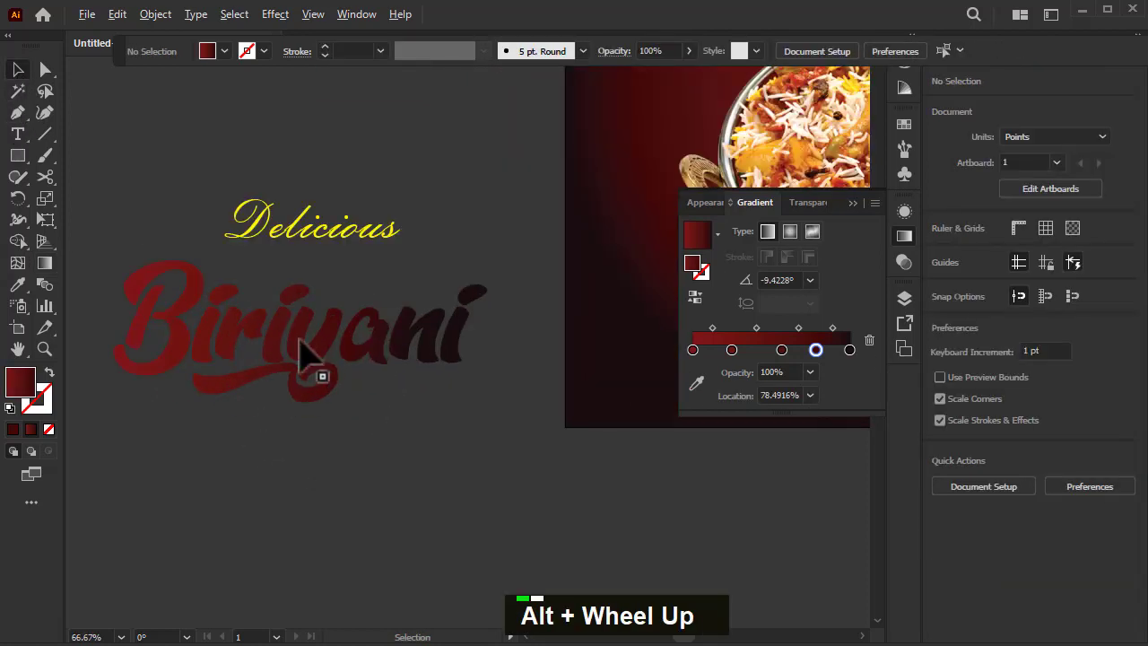
# Give the "Biriyani" lettering a yellow 3 pt stroke.
pyautogui.click(300, 343)
pyautogui.click(246, 51)
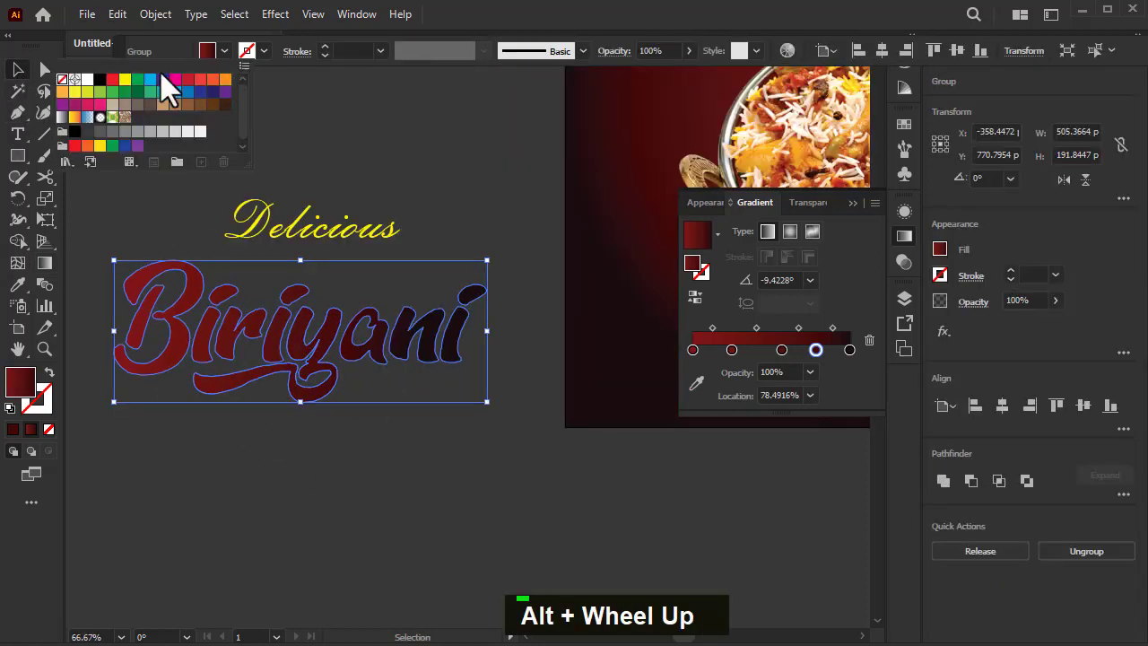
pyautogui.click(126, 71)
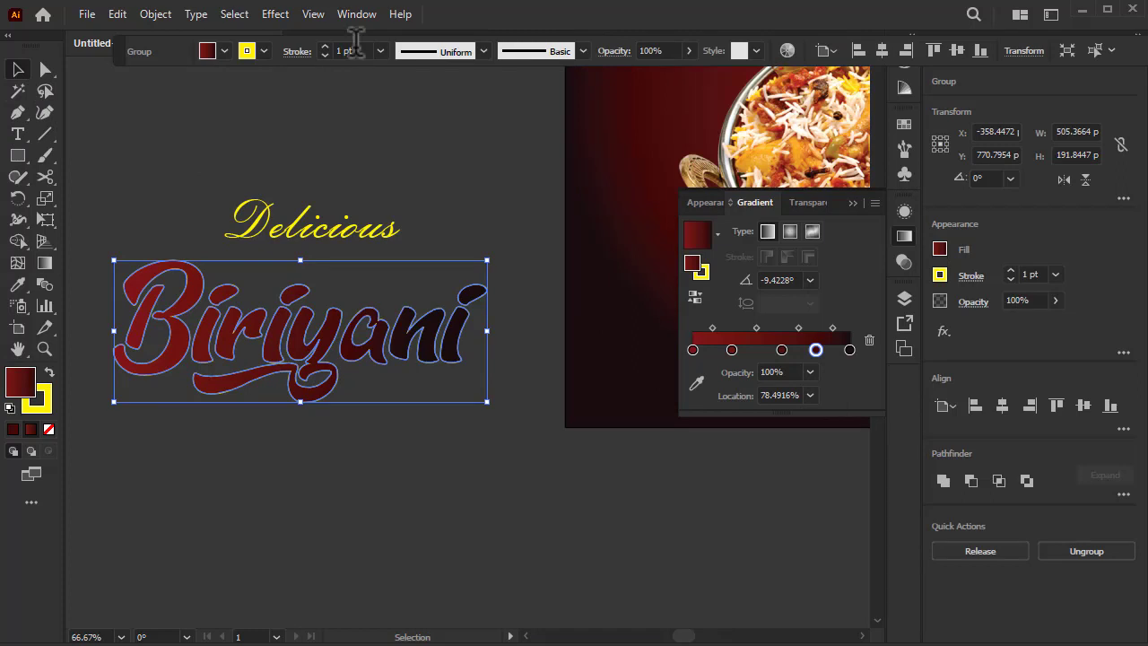
pyautogui.scroll(2, 356, 49)
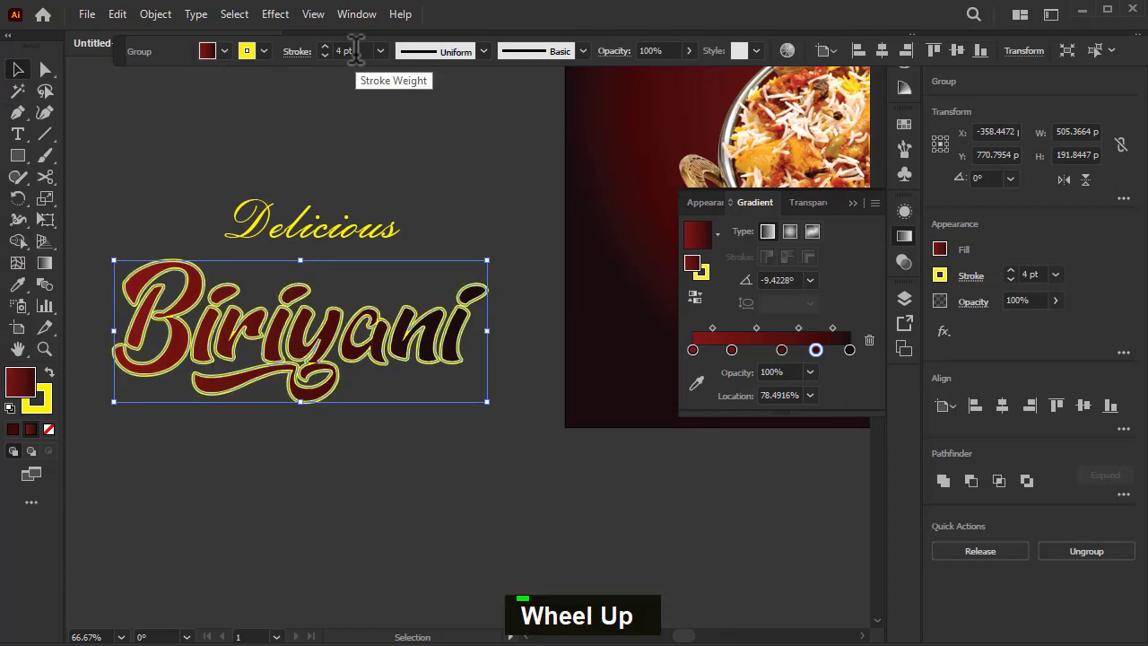
pyautogui.scroll(-1, 356, 49)
pyautogui.click(149, 183)
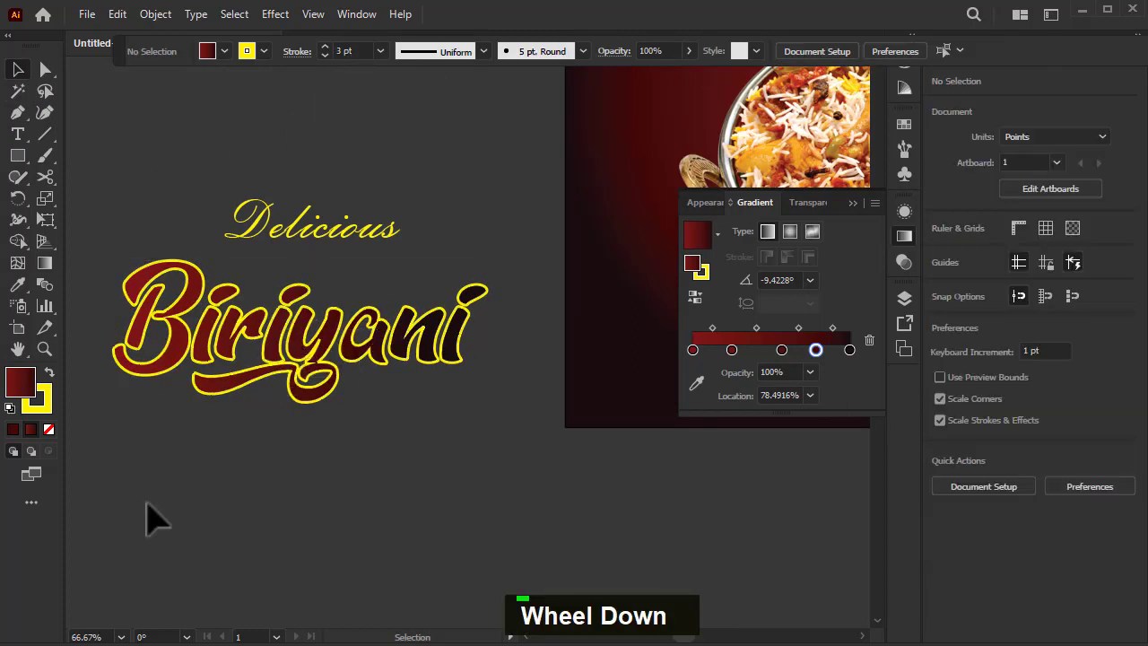
# Move the "Biriyani" lettering up close to "Delicious" and change its stroke colour to white.
pyautogui.moveTo(267, 376); pyautogui.dragTo(277, 351)
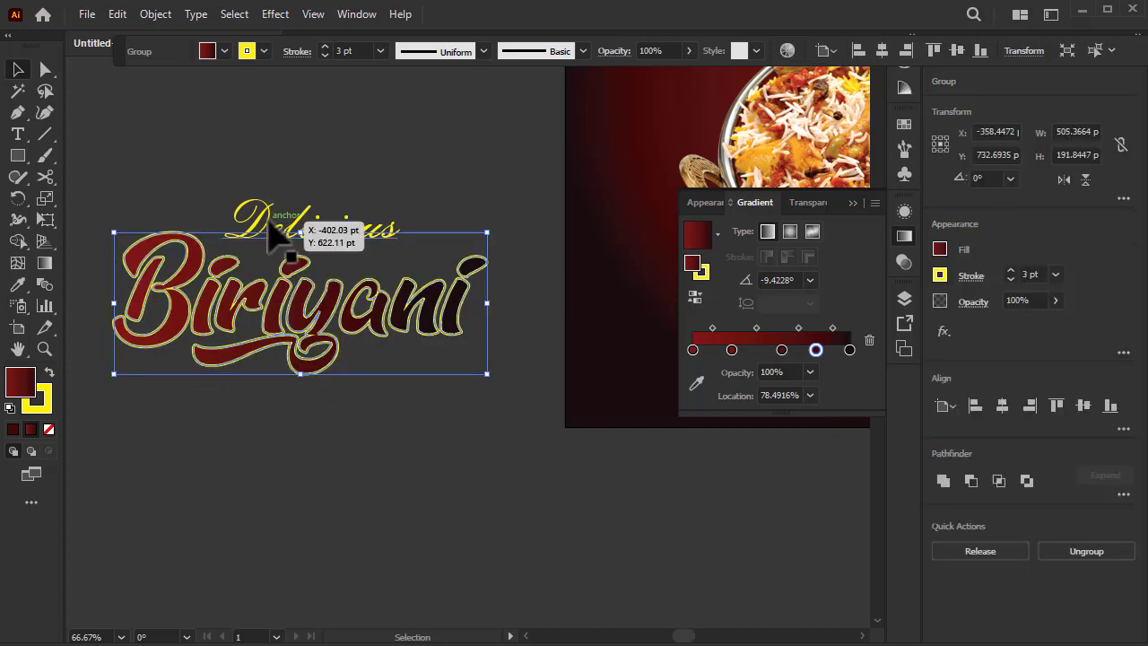
pyautogui.click(226, 201)
pyautogui.click(202, 301)
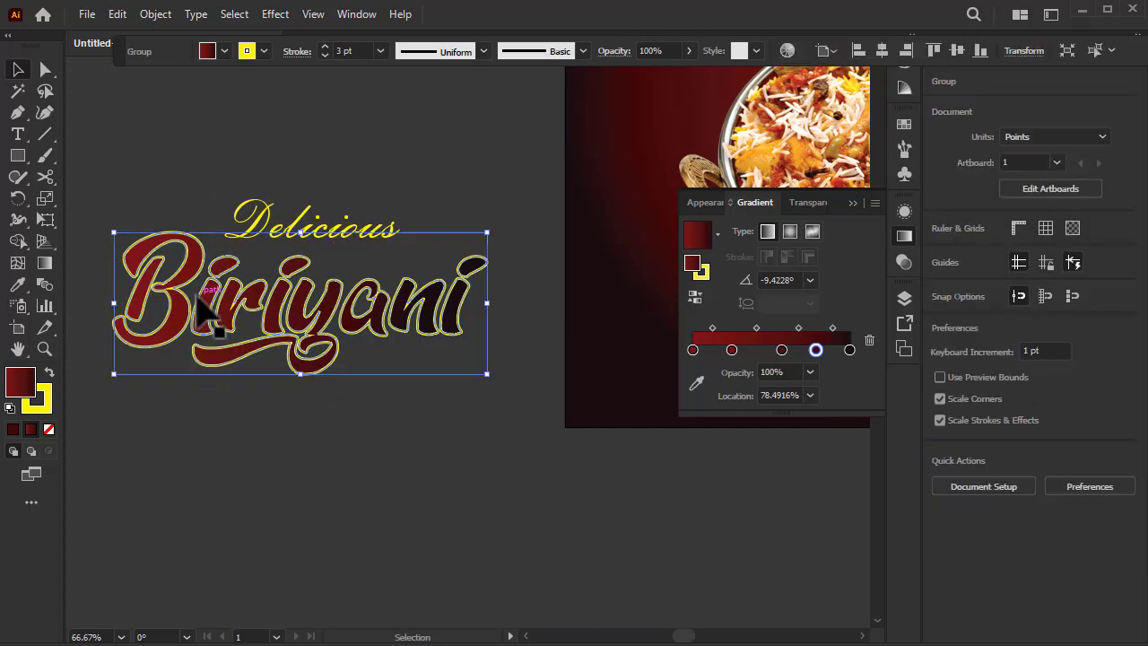
pyautogui.click(247, 51)
pyautogui.click(86, 80)
pyautogui.doubleClick(395, 199)
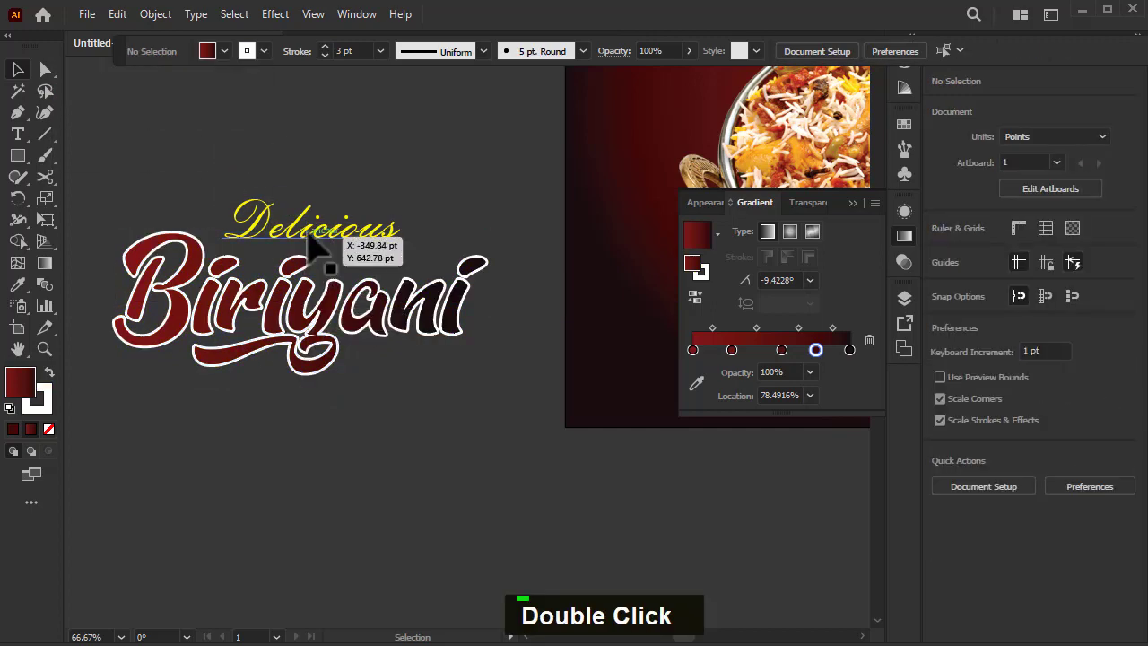
# Enlarge "Delicious" to about 83 pt, lower it onto "Biriyani", and align the two words on their horizontal centres.
pyautogui.click(336, 244)
pyautogui.moveTo(420, 195); pyautogui.dragTo(423, 187)
pyautogui.moveTo(305, 235); pyautogui.dragTo(301, 243)
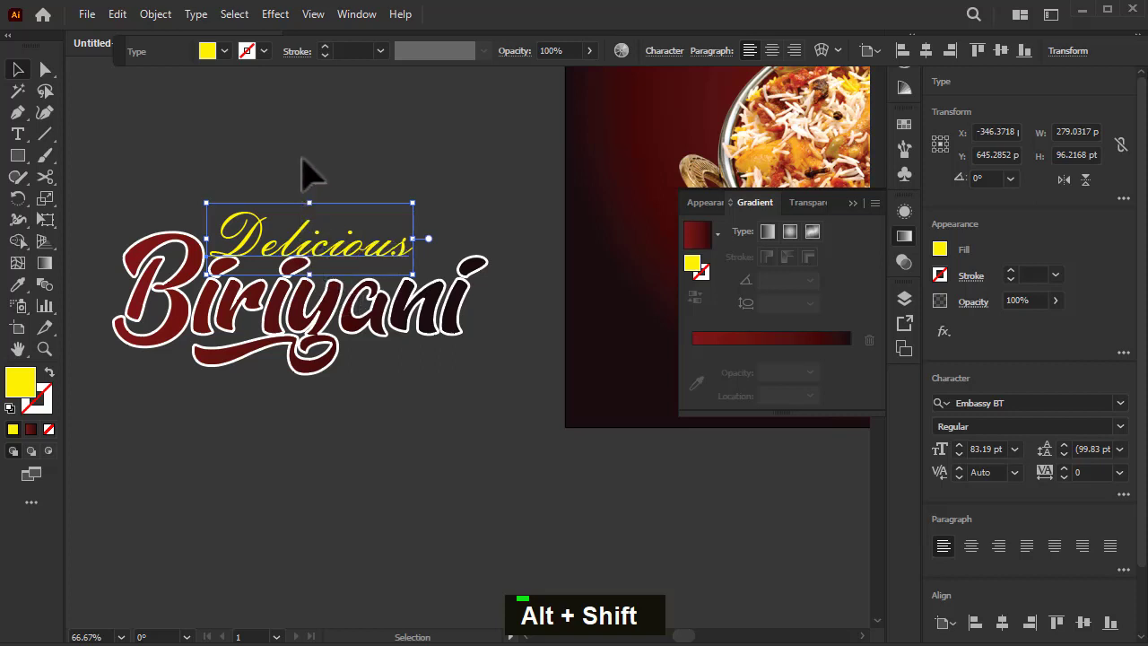
pyautogui.keyDown('shift'); pyautogui.click(251, 359); pyautogui.keyUp('shift')
pyautogui.click(999, 403)
pyautogui.doubleClick(513, 543)
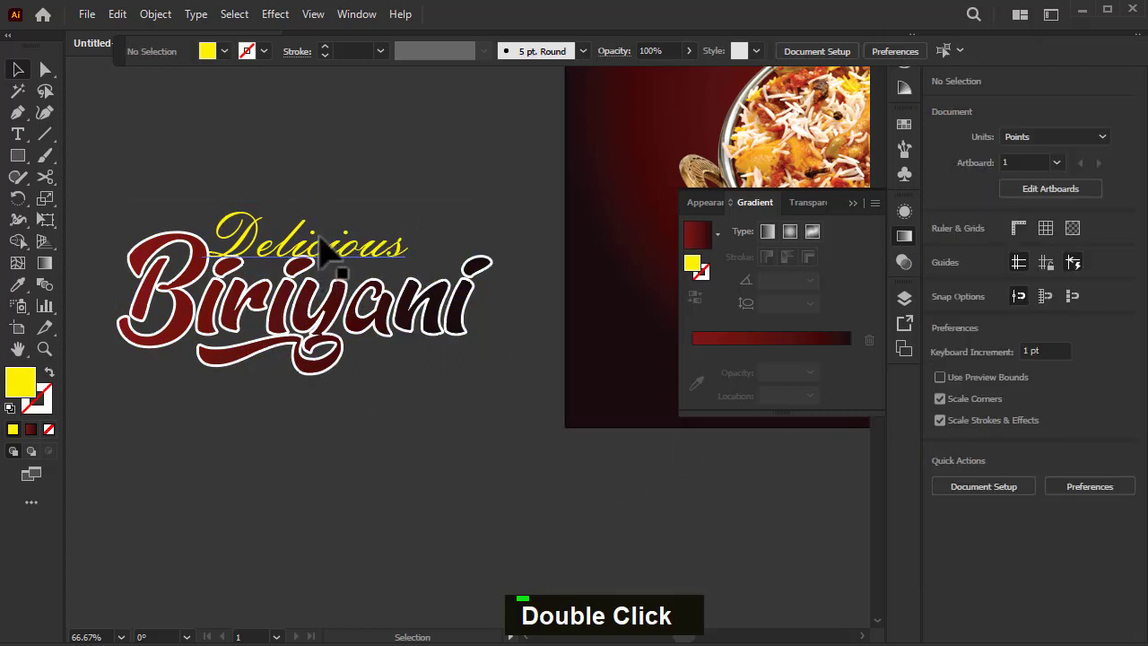
# Nudge "Delicious" slightly up and enlarge it to about 90.5 pt.
pyautogui.moveTo(327, 256)
pyautogui.mouseDown()
pyautogui.moveTo(347, 262)
pyautogui.moveTo(332, 251)
pyautogui.mouseUp()
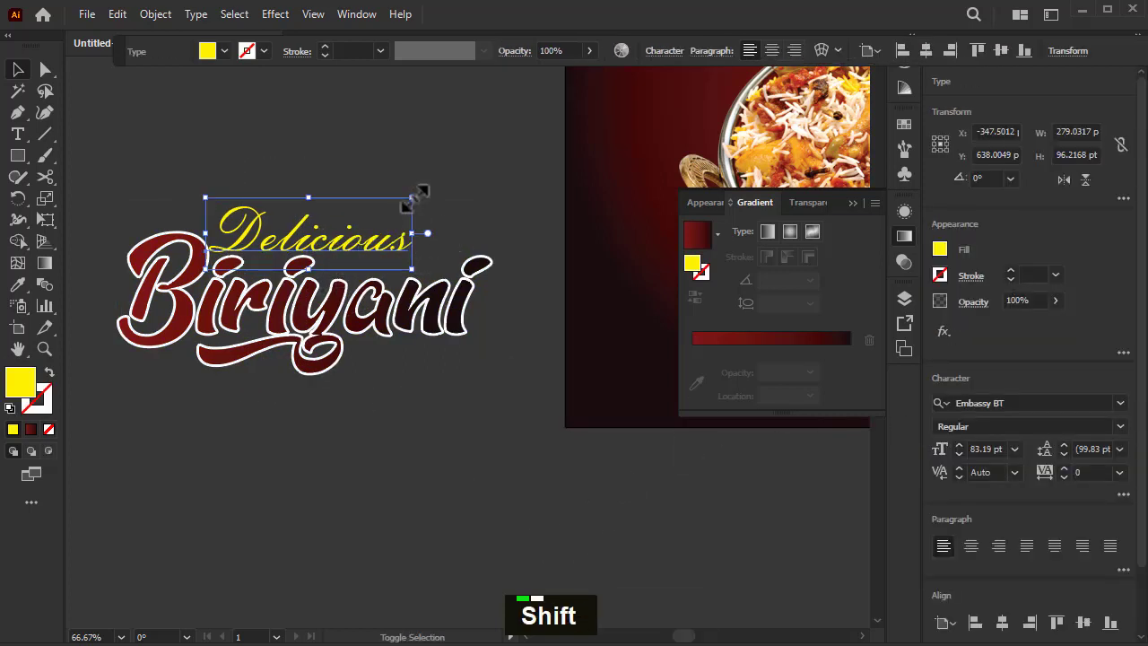
pyautogui.moveTo(418, 192); pyautogui.dragTo(435, 187)
pyautogui.scroll(-1, 314, 322)
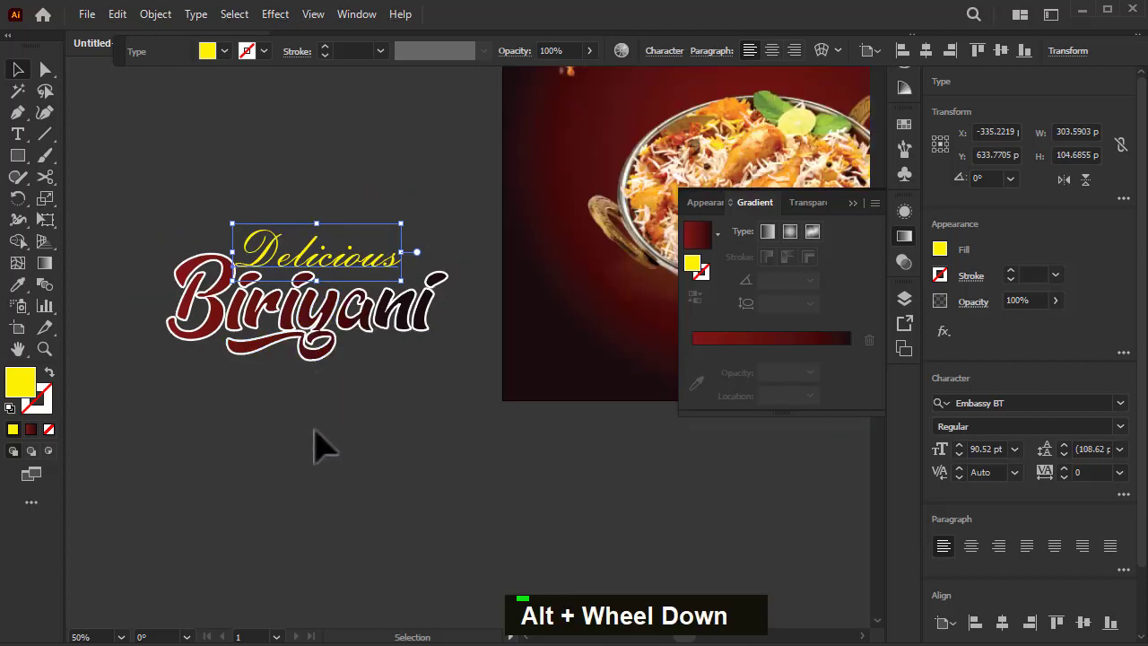
# Group "Delicious" and "Biriyani" and place the title horizontally centred on the artboard, above the dish and between the lanterns.
pyautogui.moveTo(317, 184); pyautogui.dragTo(444, 231)
pyautogui.hotkey('ctrl', 'g')
pyautogui.scroll(-2, 200, 408)
pyautogui.scroll(1, 444, 231)
pyautogui.hotkey('ctrl', 'g')
pyautogui.scroll(1, 468, 224)
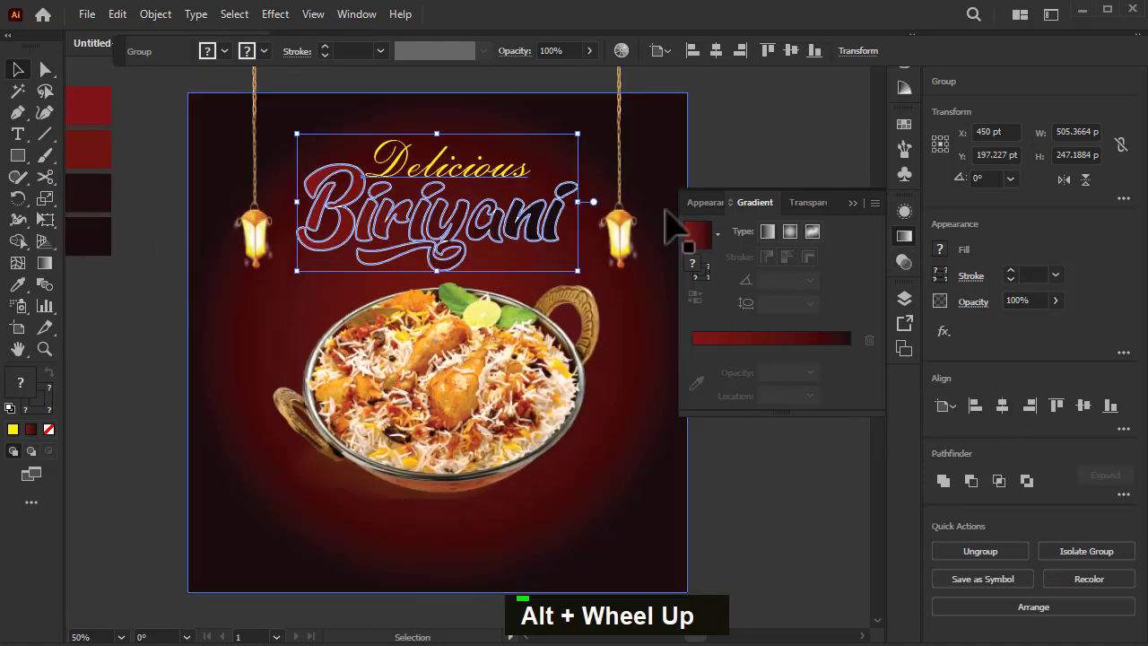
# Enlarge the grouped title from its centre to about 530 × 259 pt.
pyautogui.doubleClick(810, 169)
pyautogui.click(475, 229)
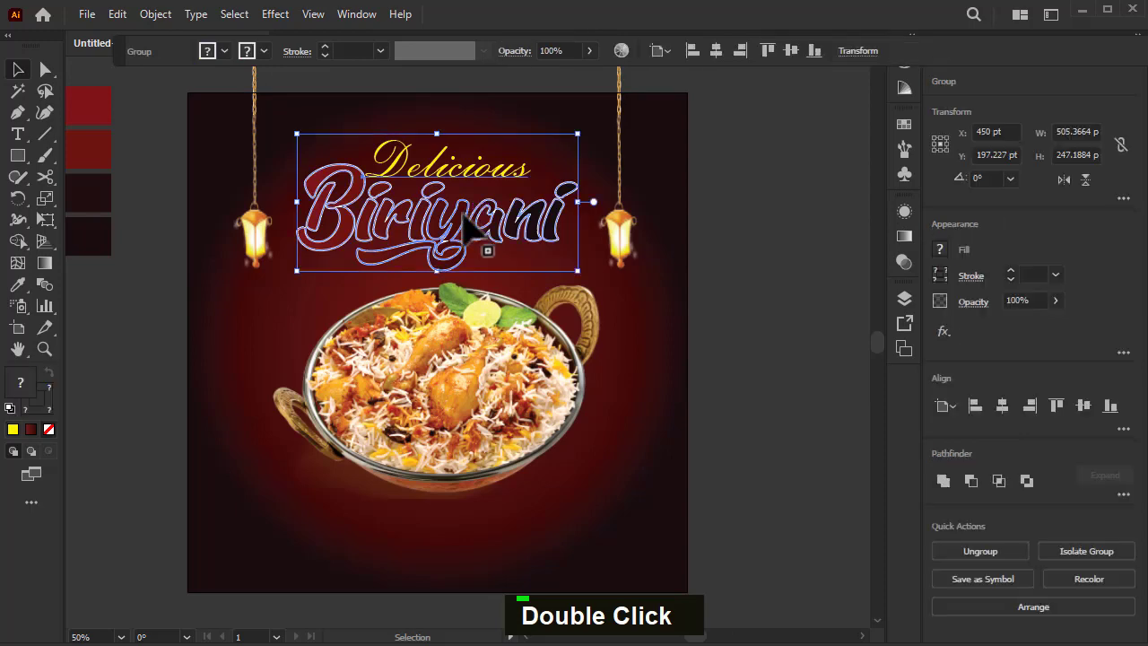
pyautogui.moveTo(580, 133); pyautogui.dragTo(593, 134)
pyautogui.doubleClick(769, 347)
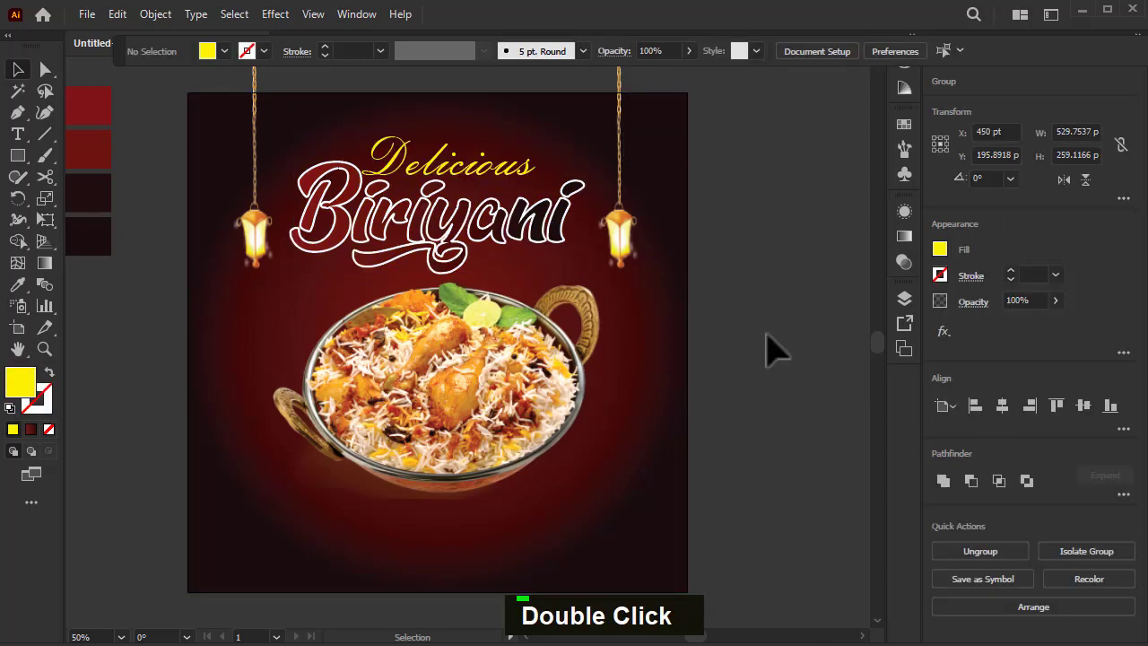
# Add the text "PLACE YOUR ORDER" starting on the empty canvas beside the artboard.
pyautogui.scroll(-3, 726, 350)
pyautogui.keyDown('alt'); pyautogui.scroll(-1, 640, 302); pyautogui.keyUp('alt')
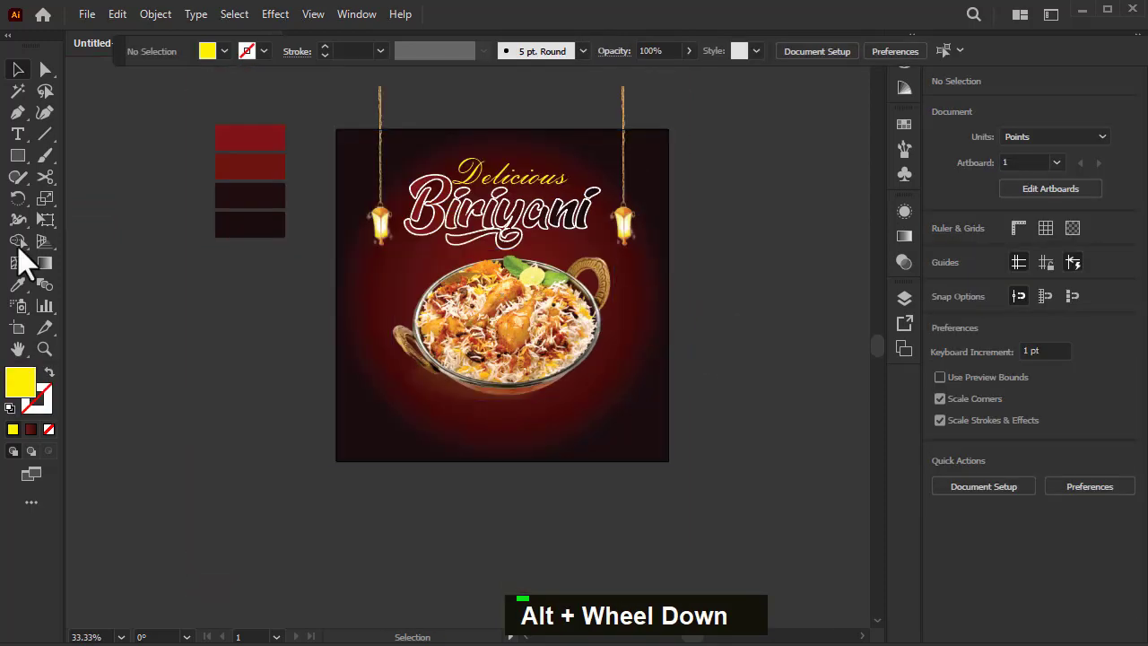
pyautogui.click(18, 136)
pyautogui.click(124, 364)
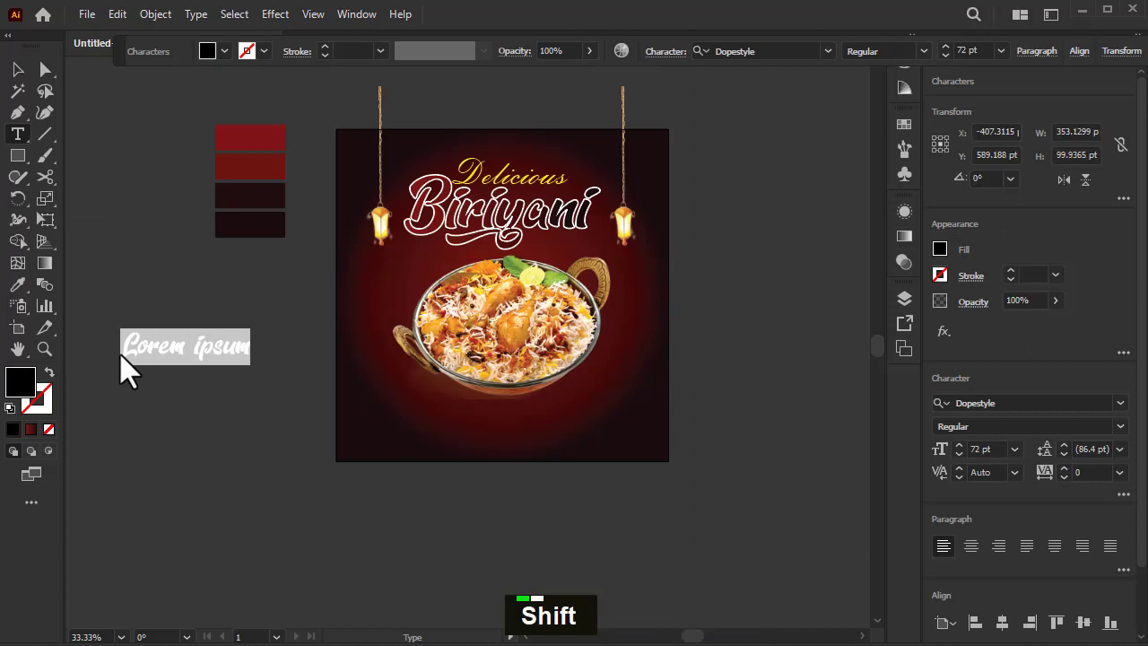
pyautogui.write('PLACE YOP')
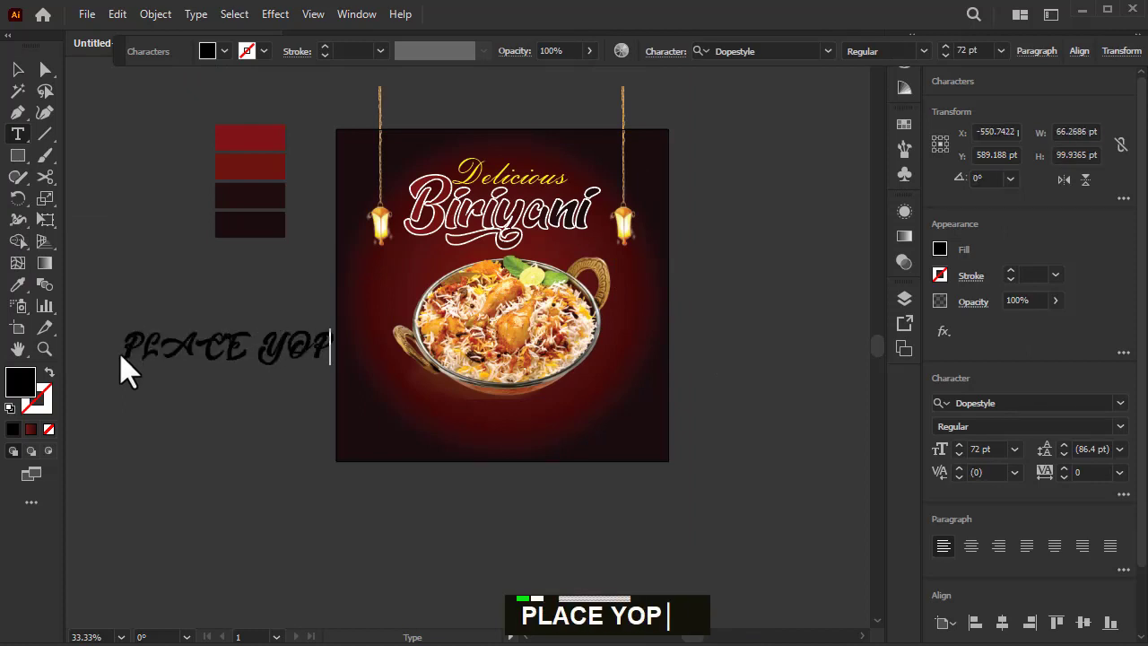
pyautogui.hotkey('shift', 'BackSpace')
pyautogui.write('UR R')
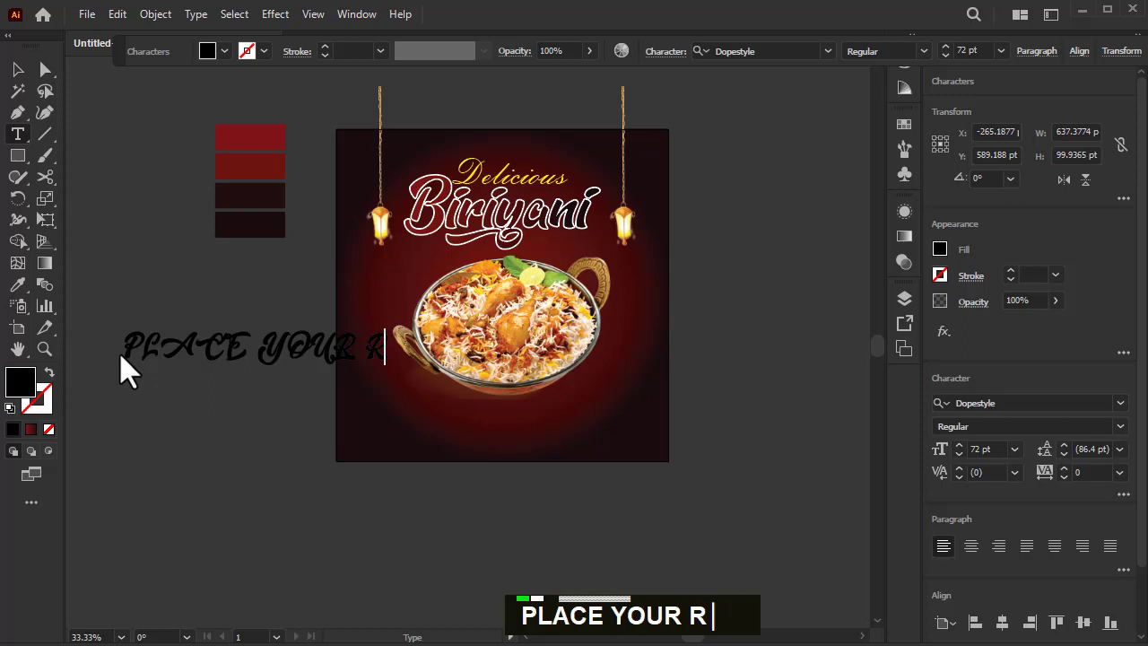
pyautogui.hotkey('shift', 'BackSpace')
pyautogui.write('ORDER')
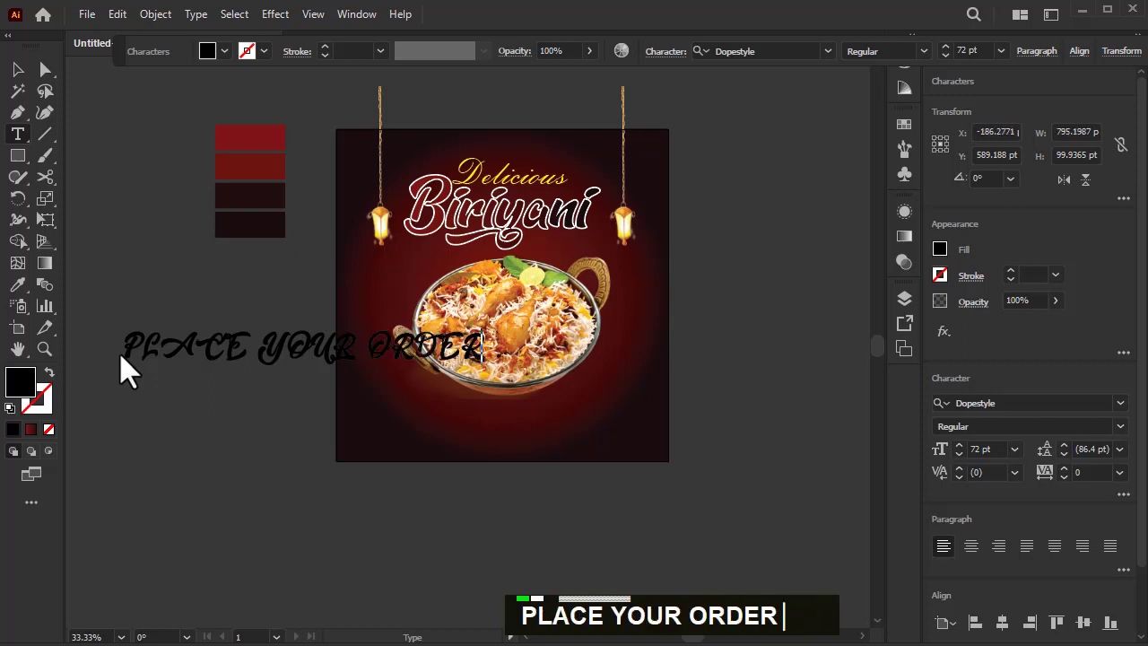
pyautogui.click(18, 70)
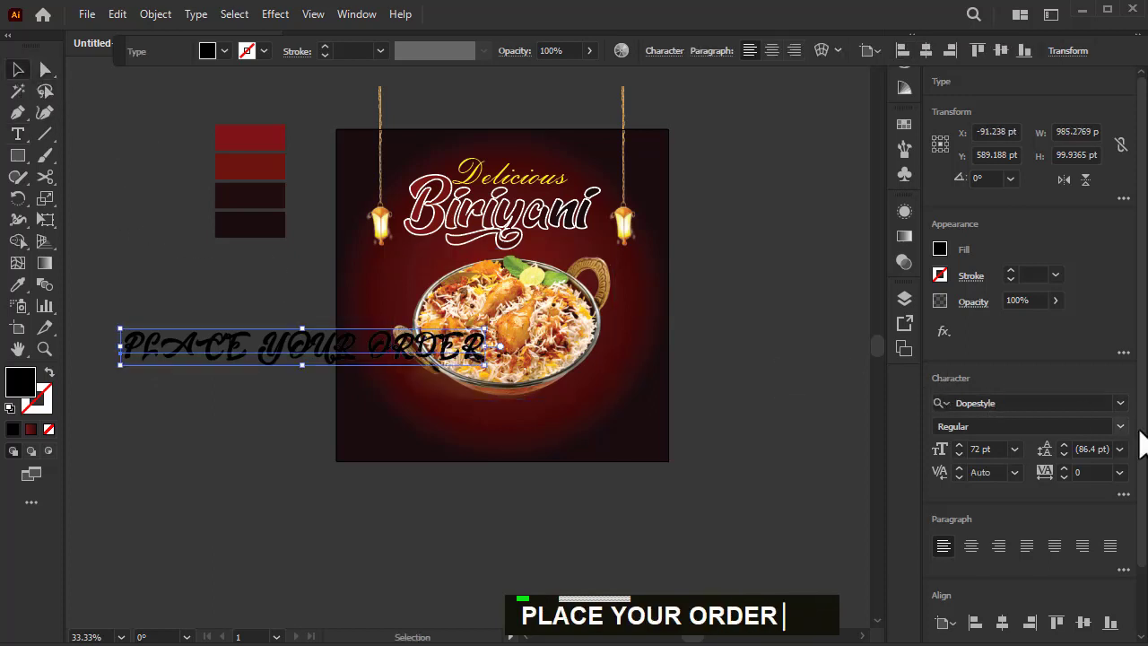
pyautogui.click(1032, 403)
pyautogui.write('mont')
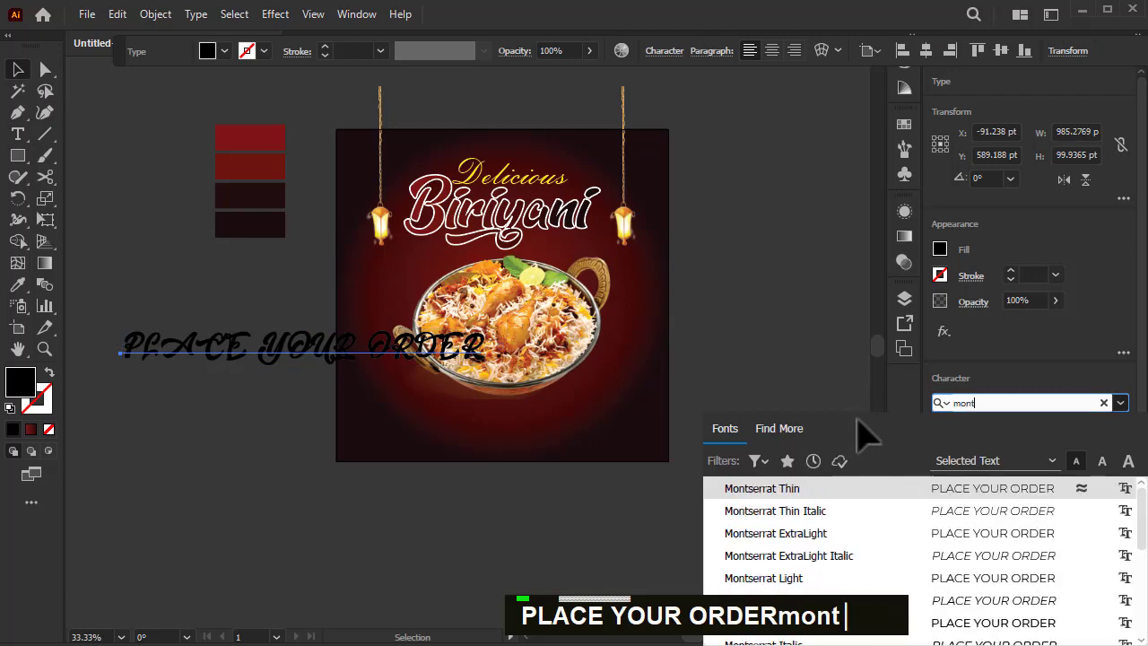
pyautogui.rightClick(1066, 626)
# Set the "PLACE YOUR ORDER" text in Montserrat Medium with a white fill.
pyautogui.click(1104, 403)
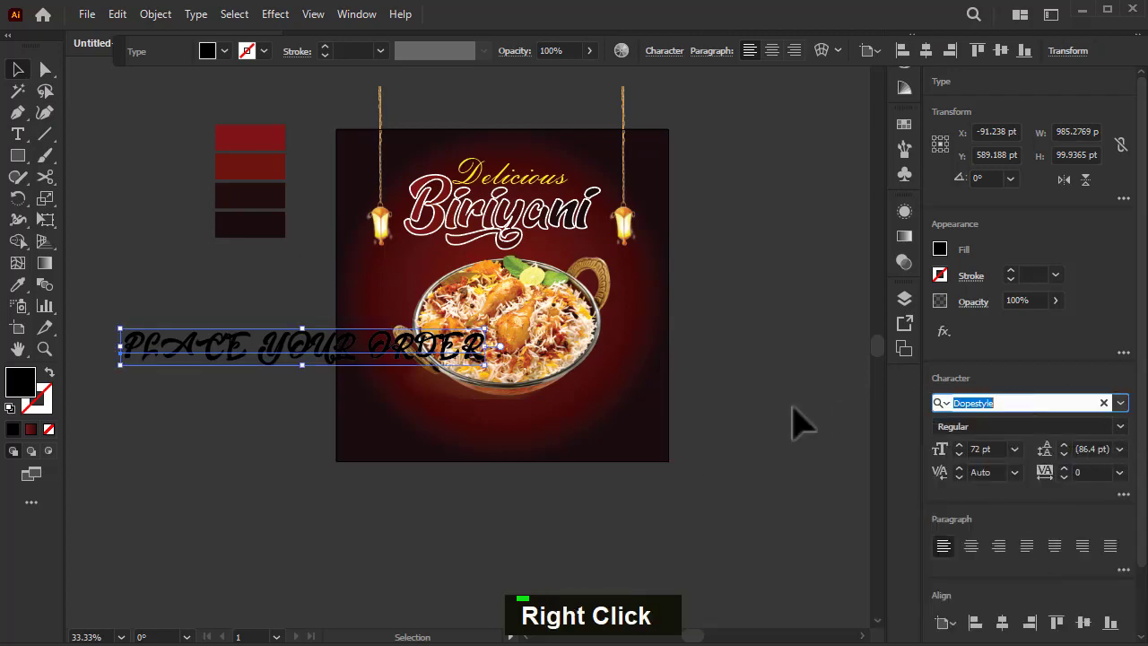
pyautogui.write('mont')
pyautogui.scroll(-4, 949, 619)
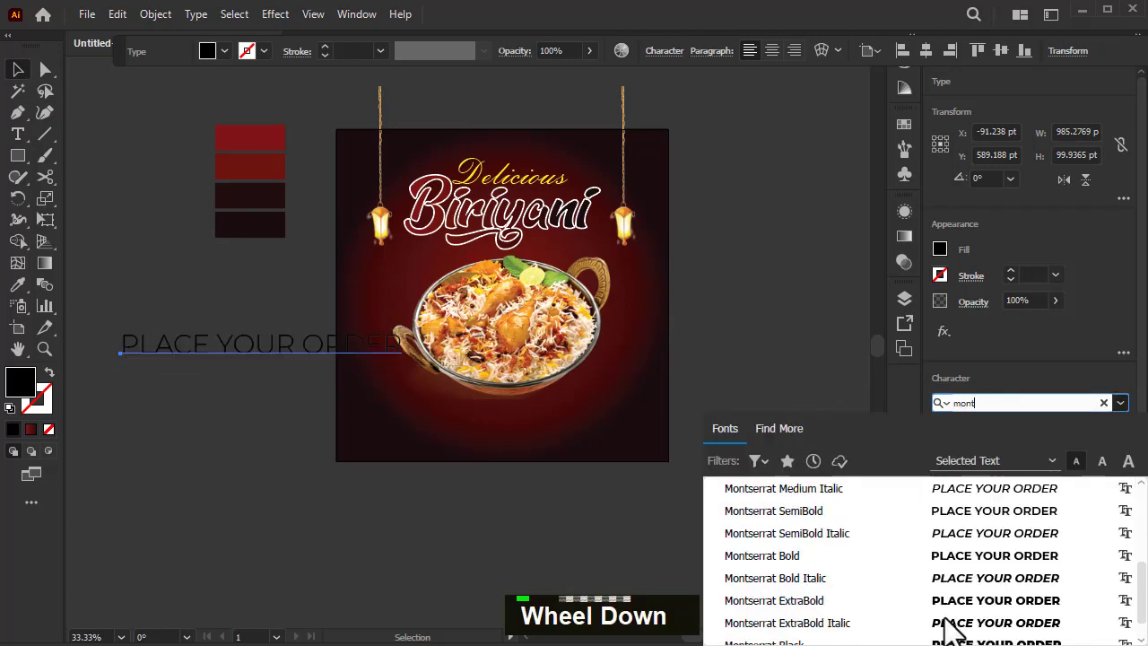
pyautogui.click(954, 571)
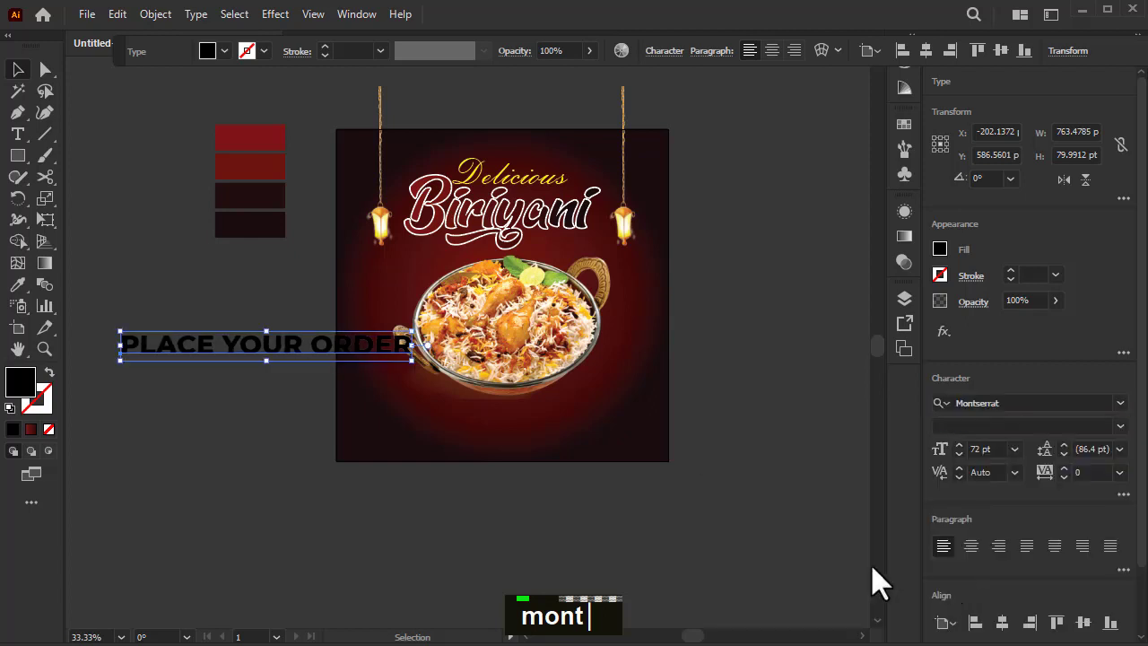
pyautogui.click(207, 52)
pyautogui.click(36, 80)
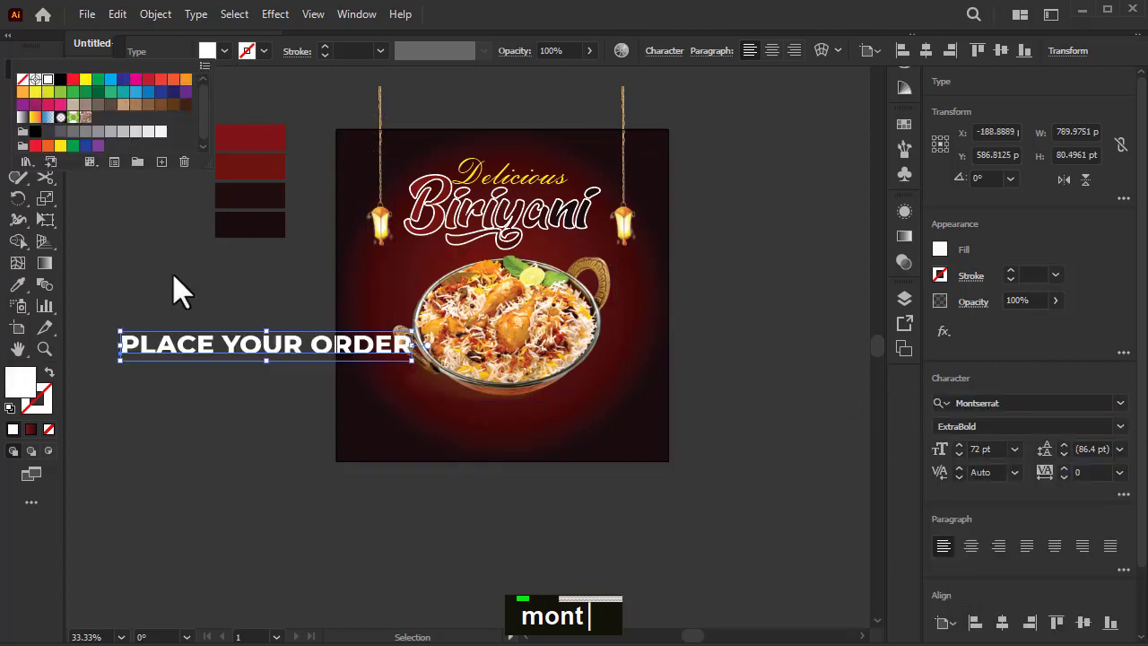
pyautogui.click(1121, 427)
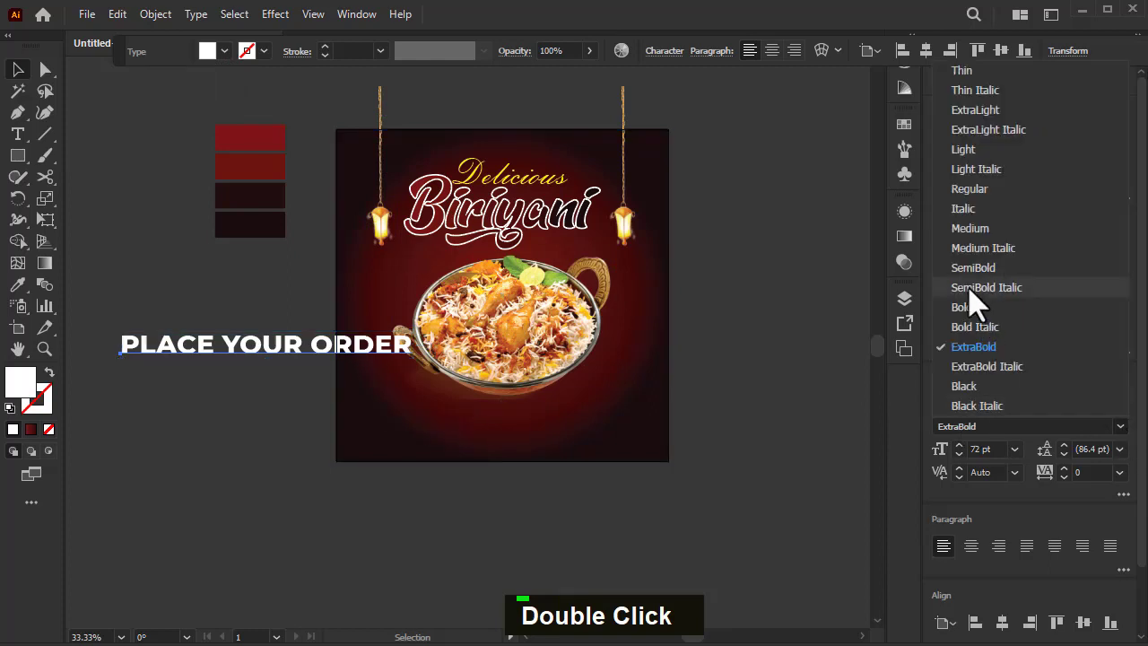
pyautogui.click(971, 230)
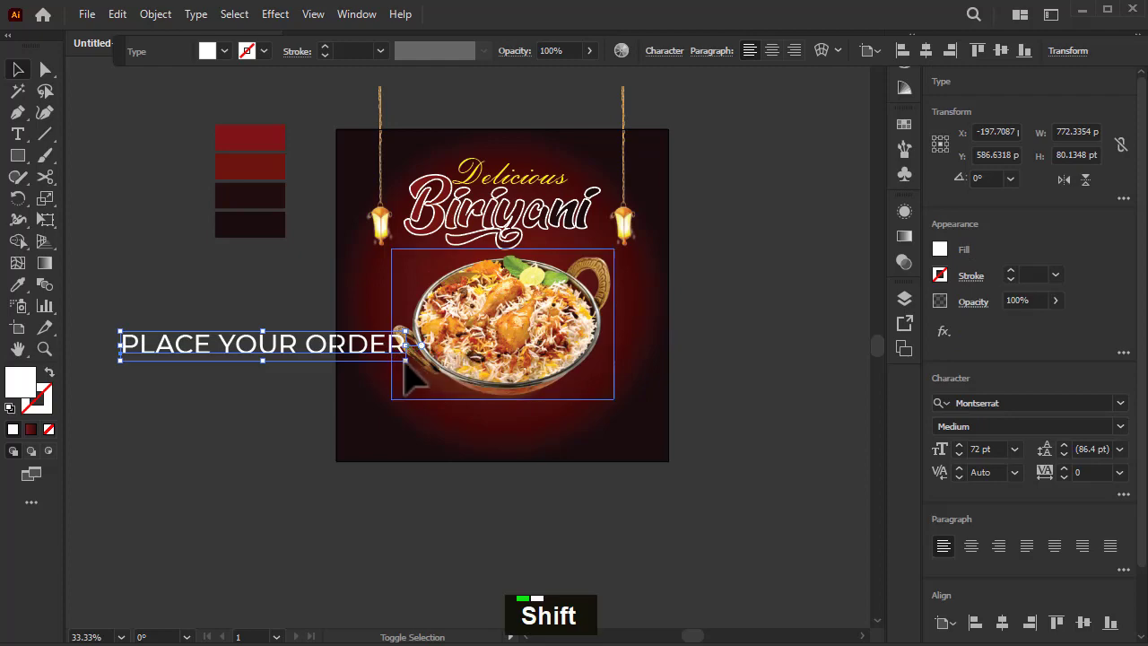
# Scale the "PLACE YOUR ORDER" text down to about 20.1 pt on the empty canvas beside the artboard.
pyautogui.moveTo(403, 359); pyautogui.dragTo(262, 344)
pyautogui.scroll(2, 141, 354)
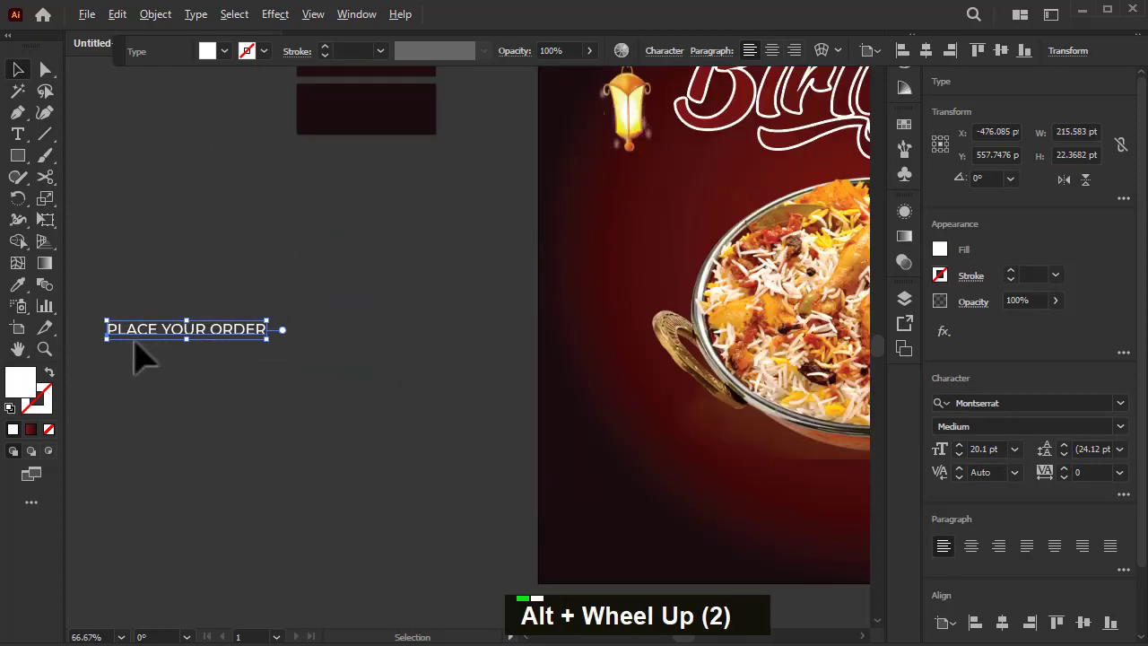
pyautogui.scroll(-1, 305, 381)
pyautogui.scroll(3, 225, 327)
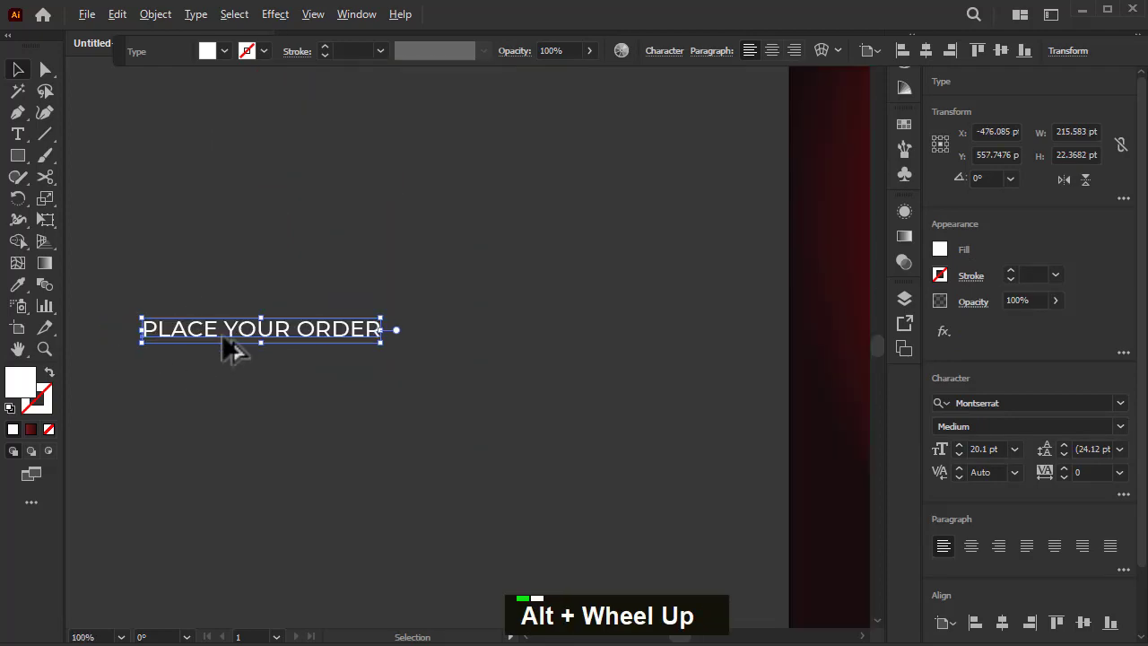
# Duplicate "PLACE YOUR ORDER" directly below itself and replace the copy's wording with the contact phone number.
pyautogui.moveTo(236, 344); pyautogui.dragTo(264, 379)
pyautogui.doubleClick(269, 360)
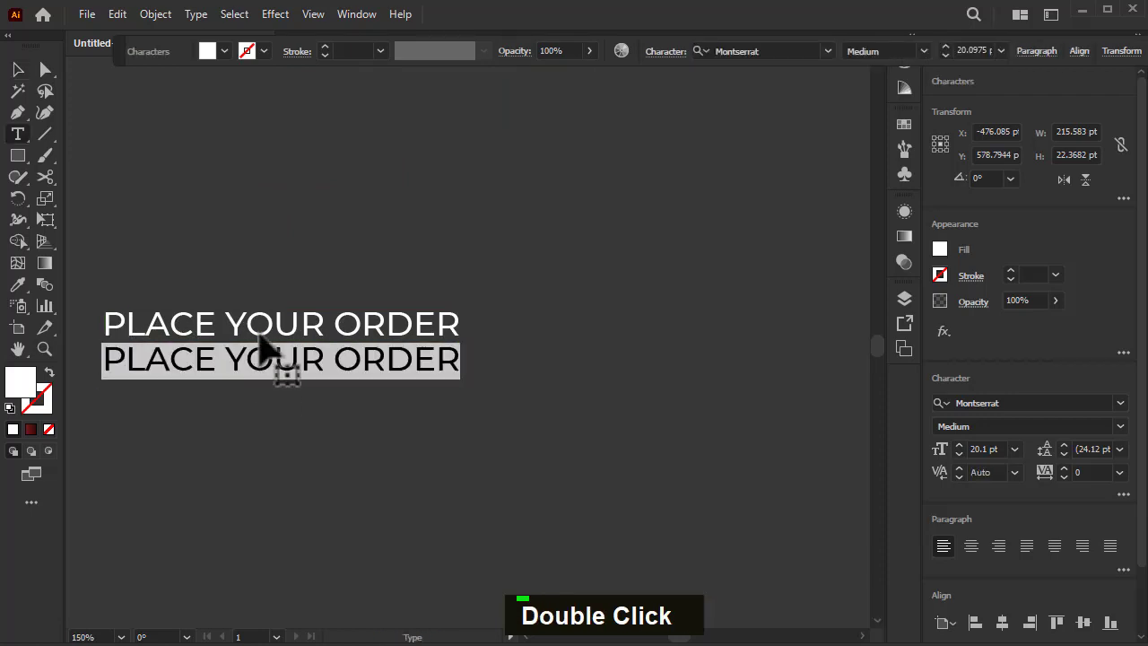
pyautogui.write('+92311 1')
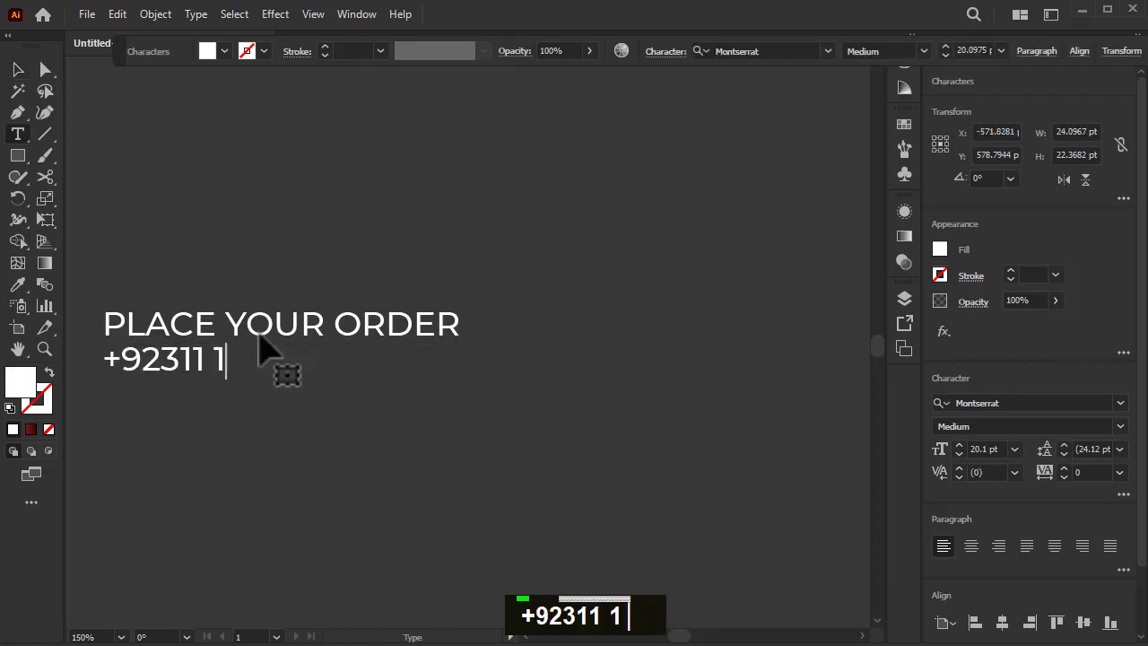
pyautogui.write('111111')
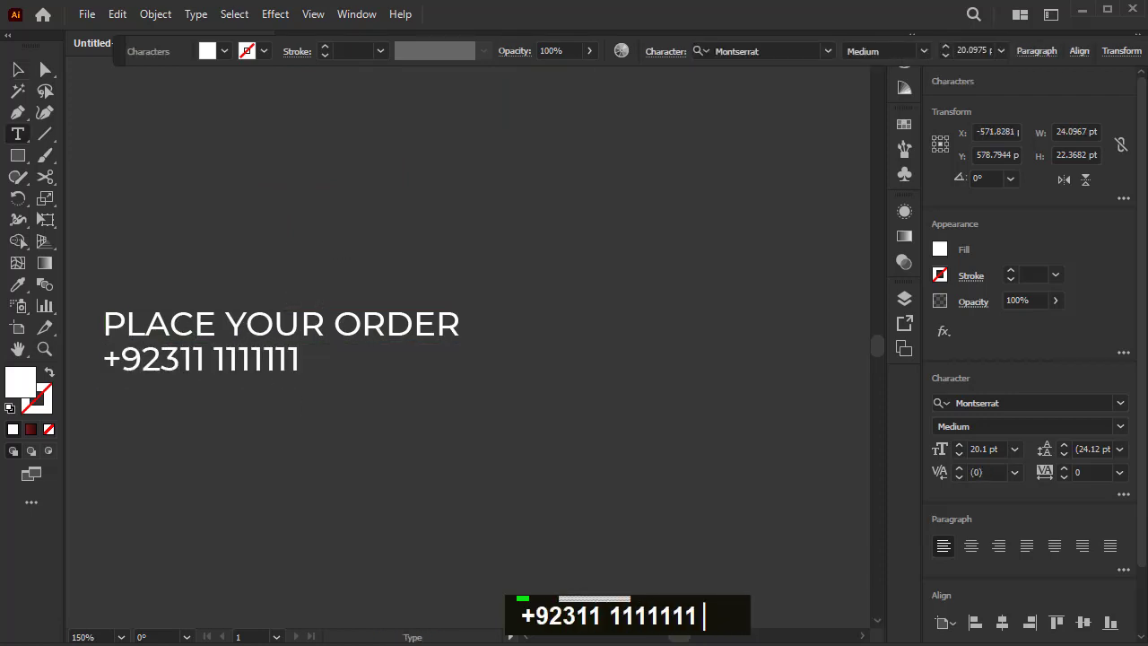
pyautogui.click(17, 70)
pyautogui.keyDown('alt'); pyautogui.moveTo(218, 359); pyautogui.dragTo(221, 401); pyautogui.keyUp('alt')
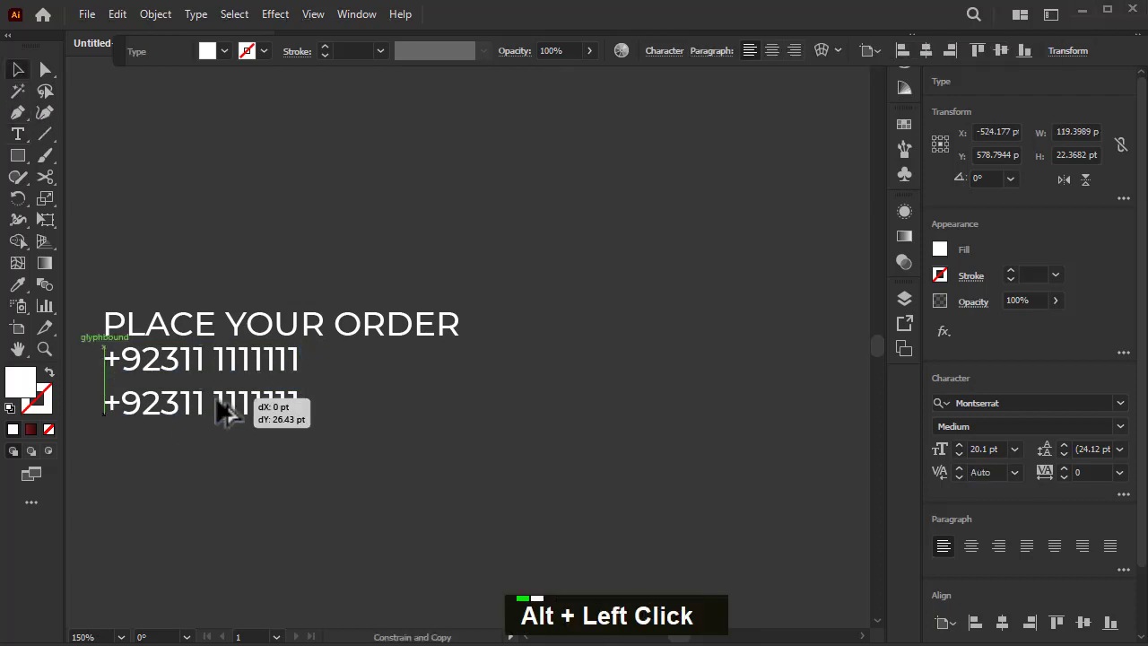
pyautogui.doubleClick(219, 399)
pyautogui.tripleClick(219, 399)
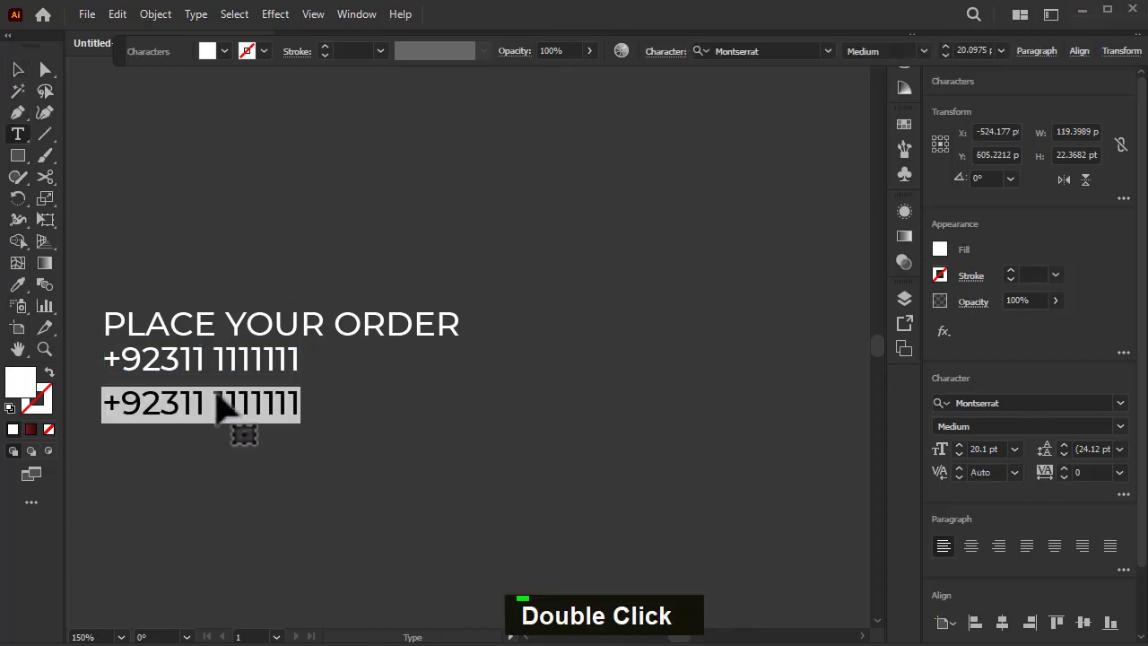
pyautogui.write('www.yourweb')
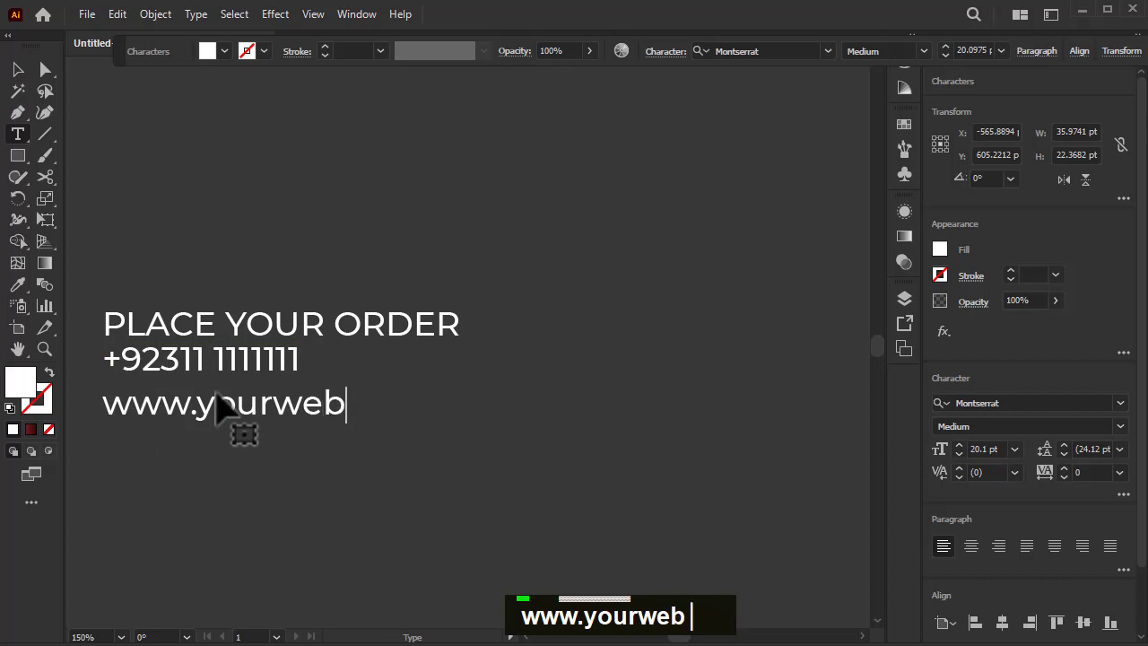
pyautogui.write('.com')
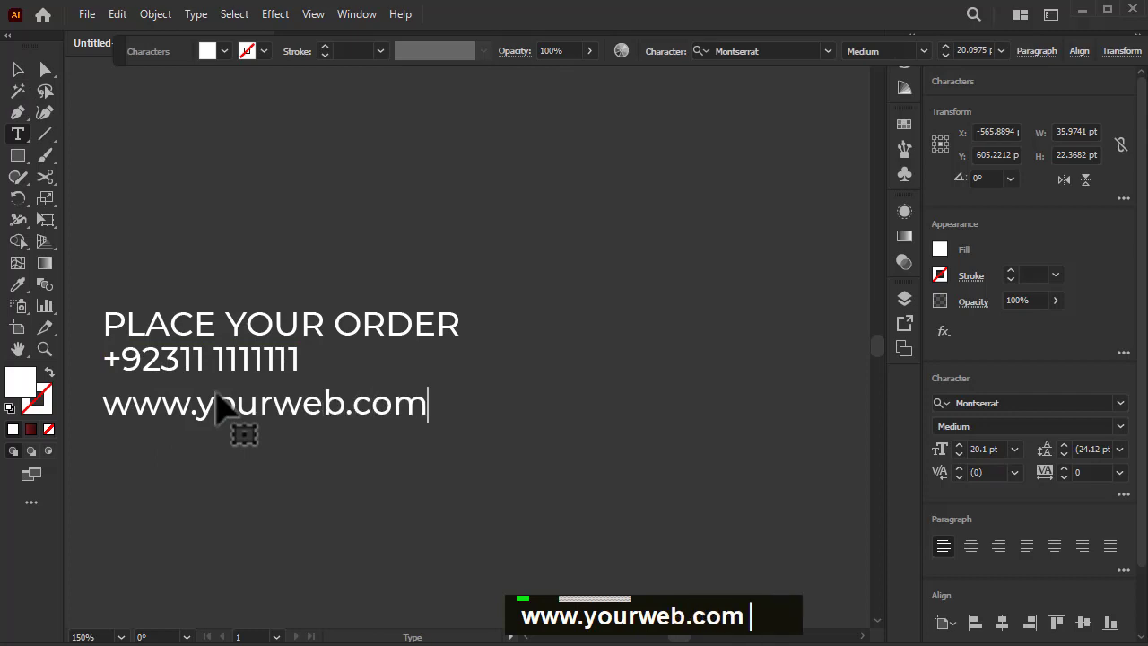
# Indent the phone and website lines closely under "PLACE YOUR ORDER" and enlarge the website line to about 22.5 pt.
pyautogui.click(17, 72)
pyautogui.moveTo(199, 415)
pyautogui.mouseDown()
pyautogui.moveTo(198, 404)
pyautogui.moveTo(206, 418)
pyautogui.mouseUp()
pyautogui.moveTo(202, 372); pyautogui.dragTo(235, 379)
pyautogui.moveTo(242, 375); pyautogui.dragTo(263, 410)
pyautogui.moveTo(470, 419); pyautogui.dragTo(510, 455)
pyautogui.scroll(-2, 343, 422)
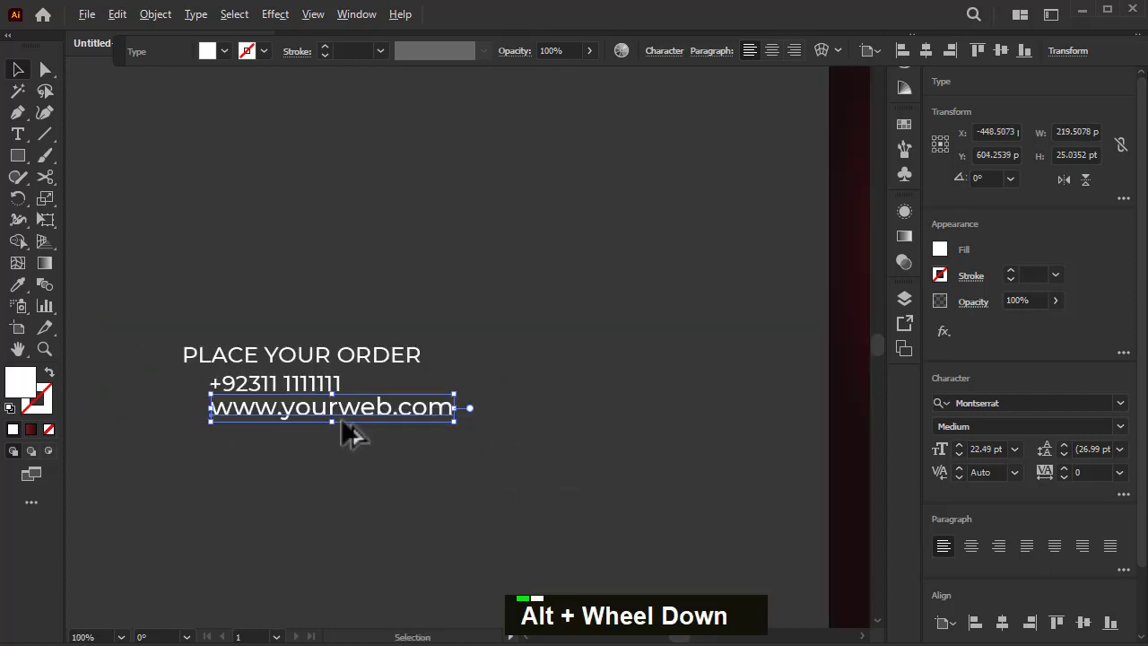
# Place the yellow phone-and-envelope symbol, scale it to about 14 × 26 pt and position it before the phone and website lines.
pyautogui.click(905, 149)
pyautogui.click(801, 119)
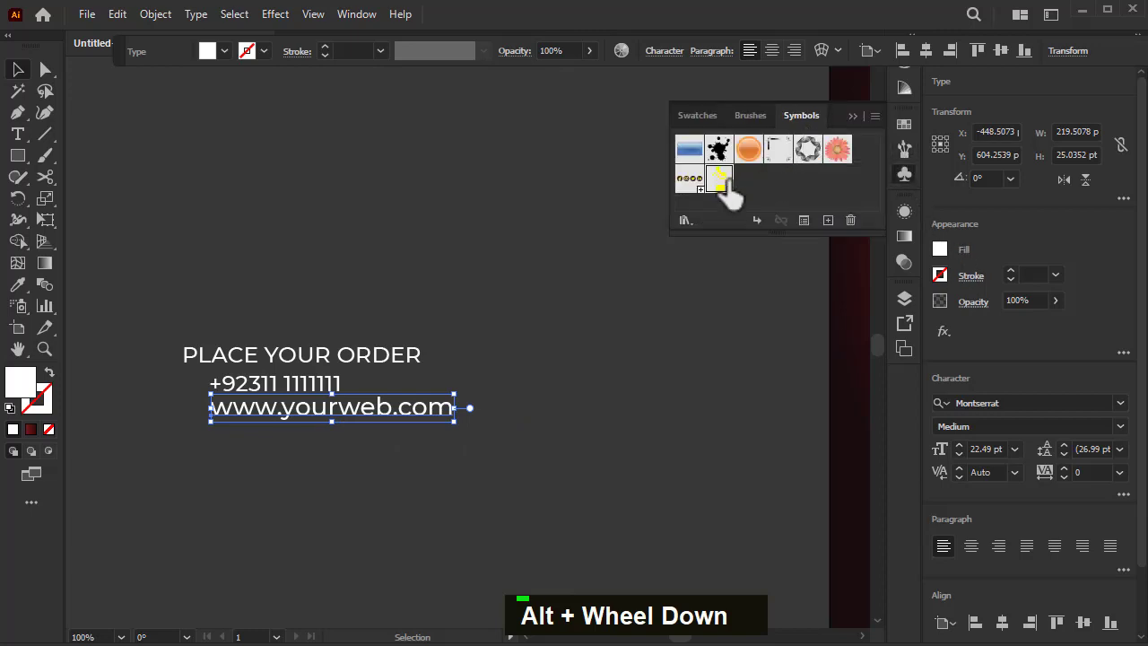
pyautogui.moveTo(509, 328); pyautogui.dragTo(187, 402)
pyautogui.scroll(1, 184, 415)
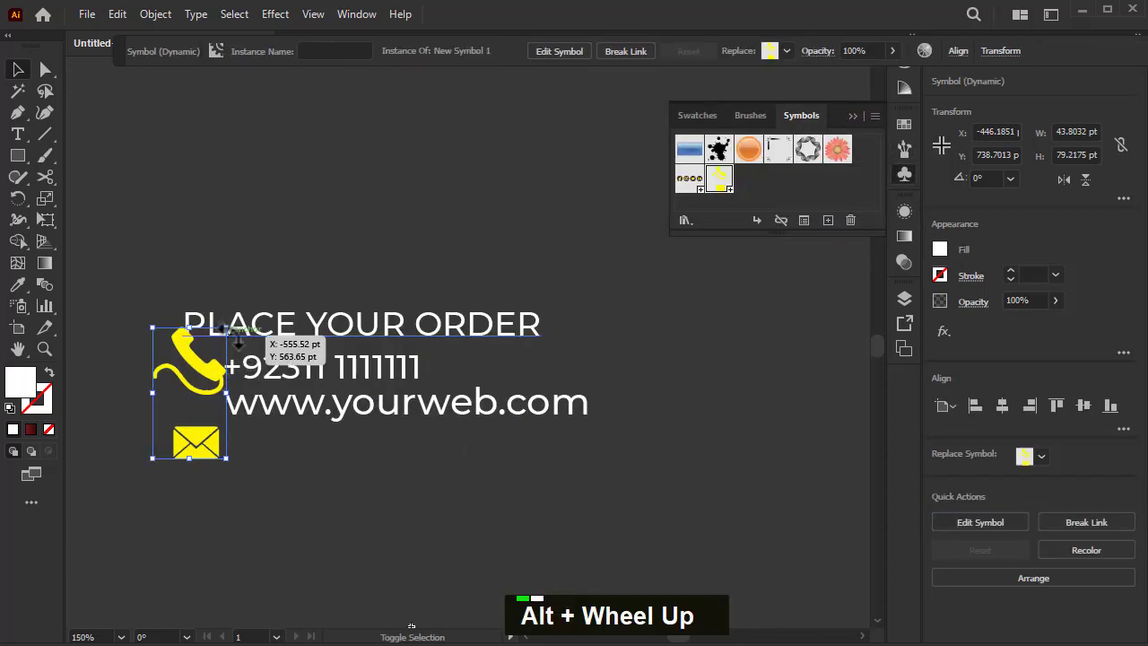
pyautogui.moveTo(225, 329); pyautogui.dragTo(214, 376)
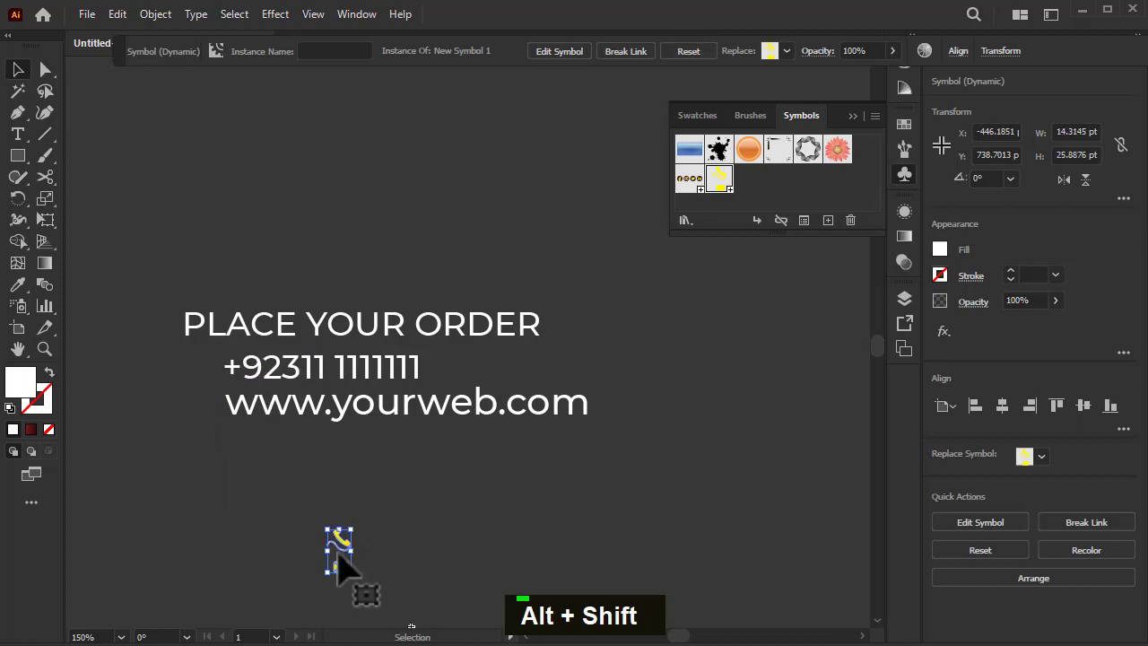
pyautogui.moveTo(337, 551); pyautogui.dragTo(175, 357)
pyautogui.click(386, 440)
# Place the grouped contact block in the artboard's lower-left corner and scale it down to about 218 × 64 pt.
pyautogui.scroll(-4, 382, 377)
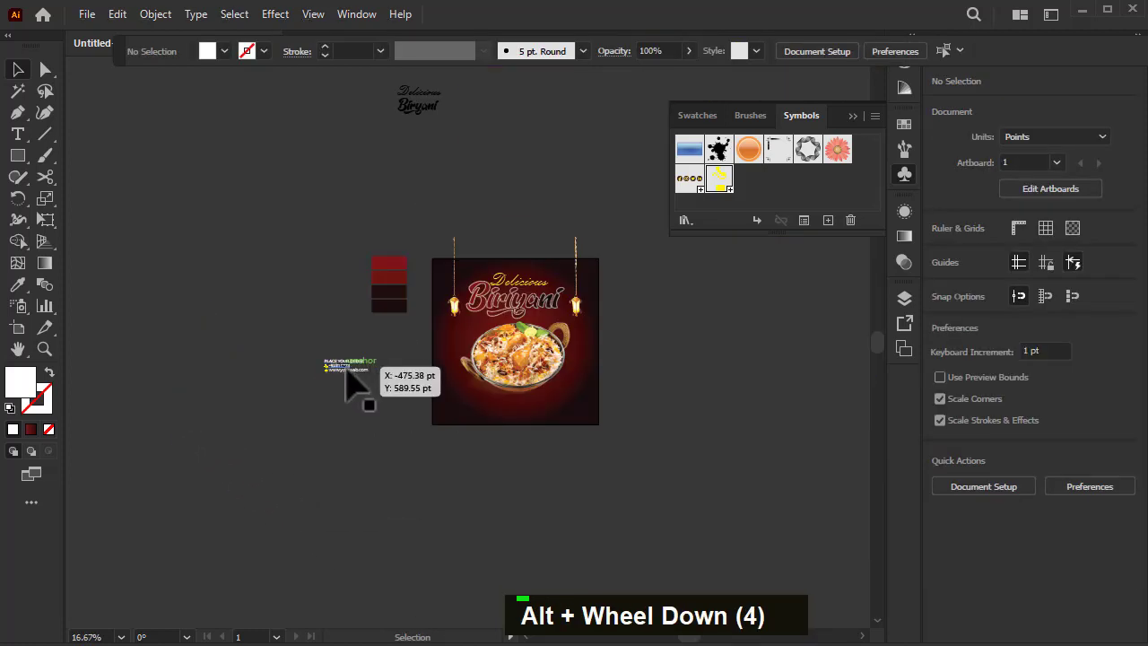
pyautogui.moveTo(344, 369); pyautogui.dragTo(469, 420)
pyautogui.scroll(6, 470, 430)
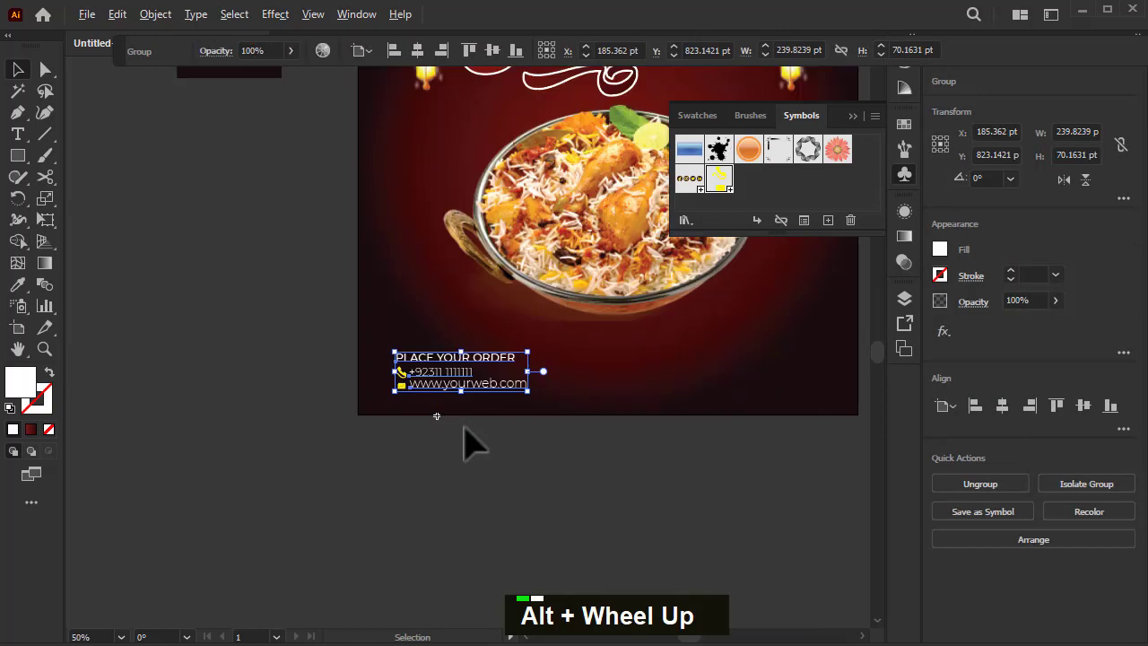
pyautogui.moveTo(413, 331); pyautogui.dragTo(381, 282)
pyautogui.scroll(-3, 373, 395)
pyautogui.scroll(1, 373, 354)
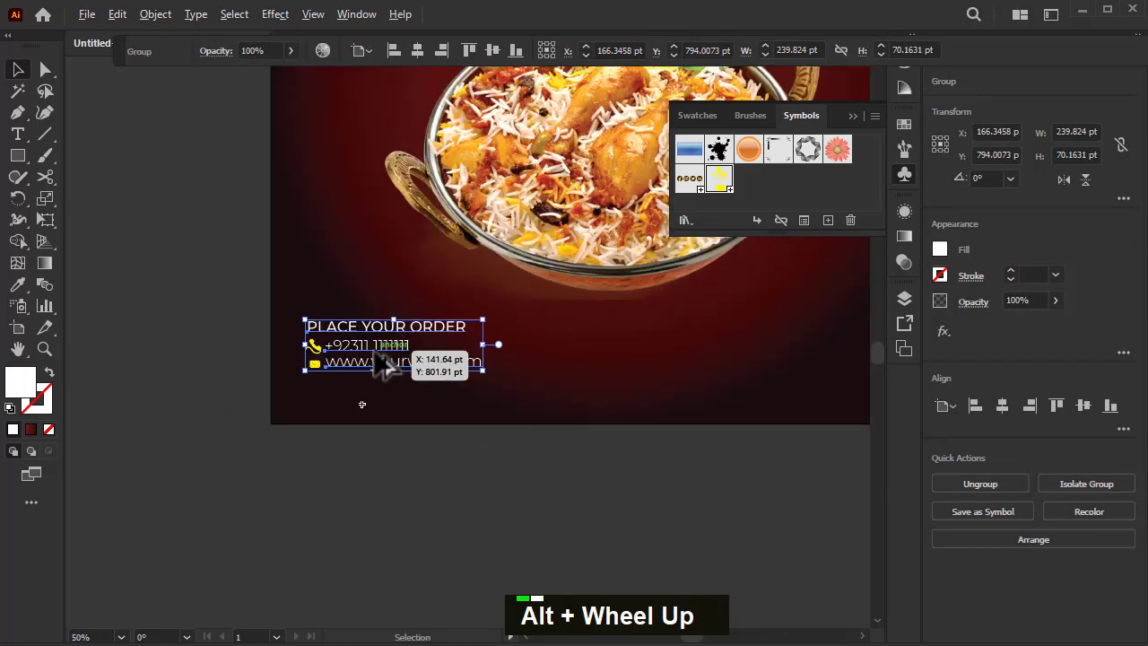
pyautogui.moveTo(378, 353); pyautogui.dragTo(378, 350)
pyautogui.moveTo(483, 314); pyautogui.dragTo(476, 321)
pyautogui.moveTo(433, 359); pyautogui.dragTo(395, 363)
pyautogui.scroll(-3, 338, 367)
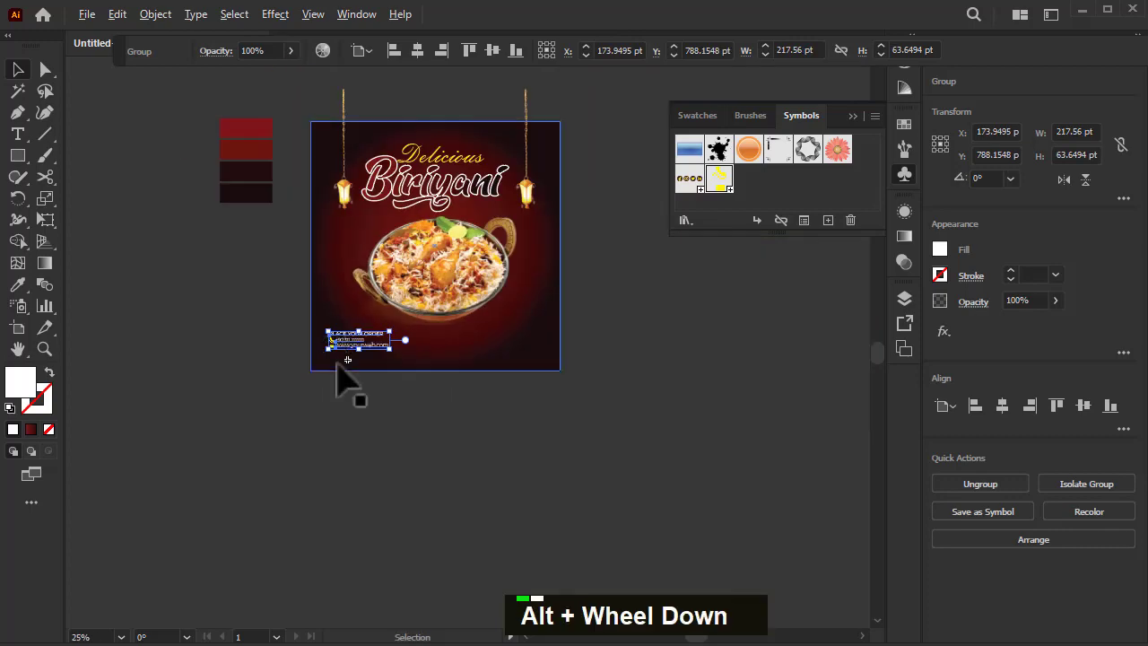
pyautogui.scroll(3, 403, 428)
pyautogui.click(359, 464)
# Place the social media icons symbol at the artboard's bottom centre, scaled down to about 142 × 30 pt.
pyautogui.scroll(-4, 233, 341)
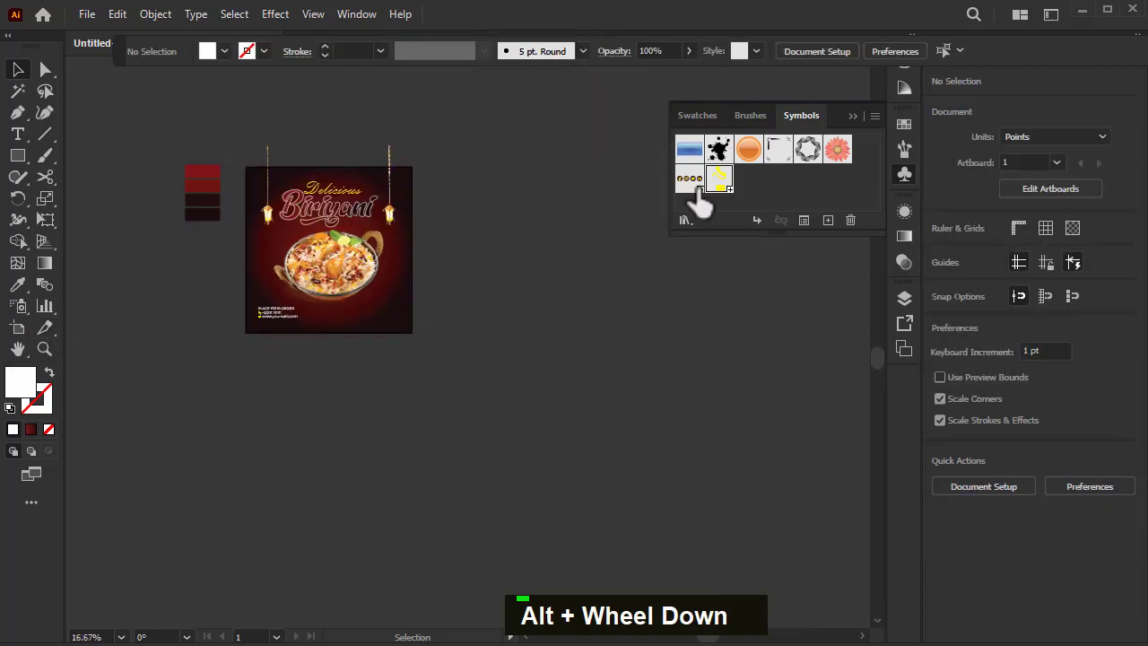
pyautogui.moveTo(696, 190); pyautogui.dragTo(311, 318)
pyautogui.scroll(5, 308, 341)
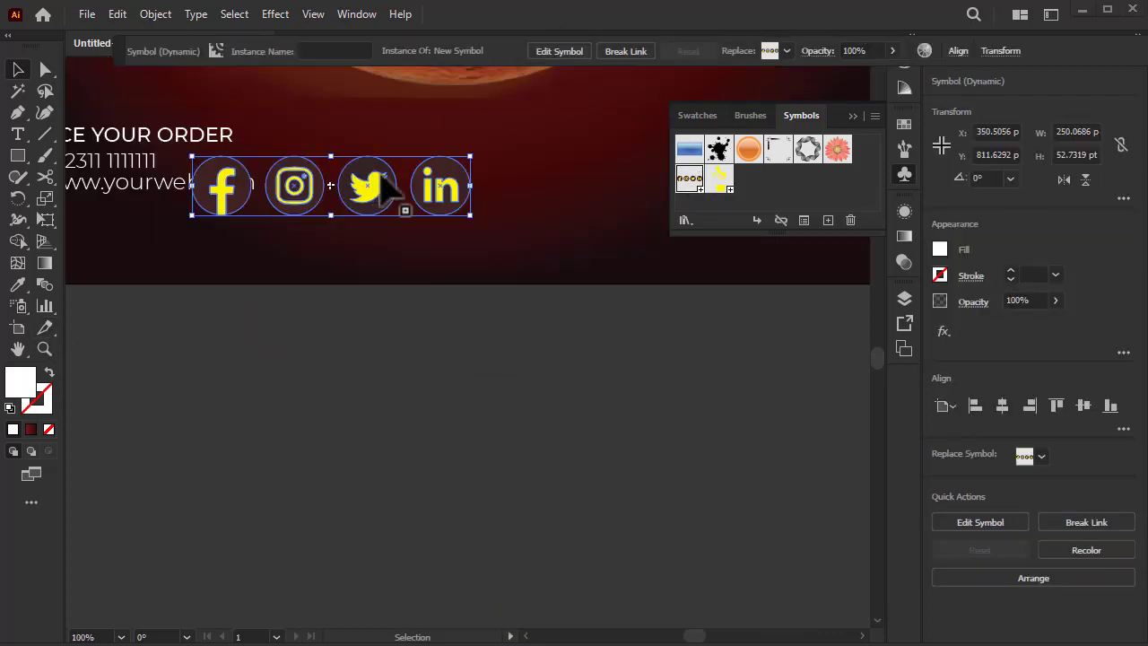
pyautogui.moveTo(475, 156); pyautogui.dragTo(521, 227)
pyautogui.doubleClick(389, 454)
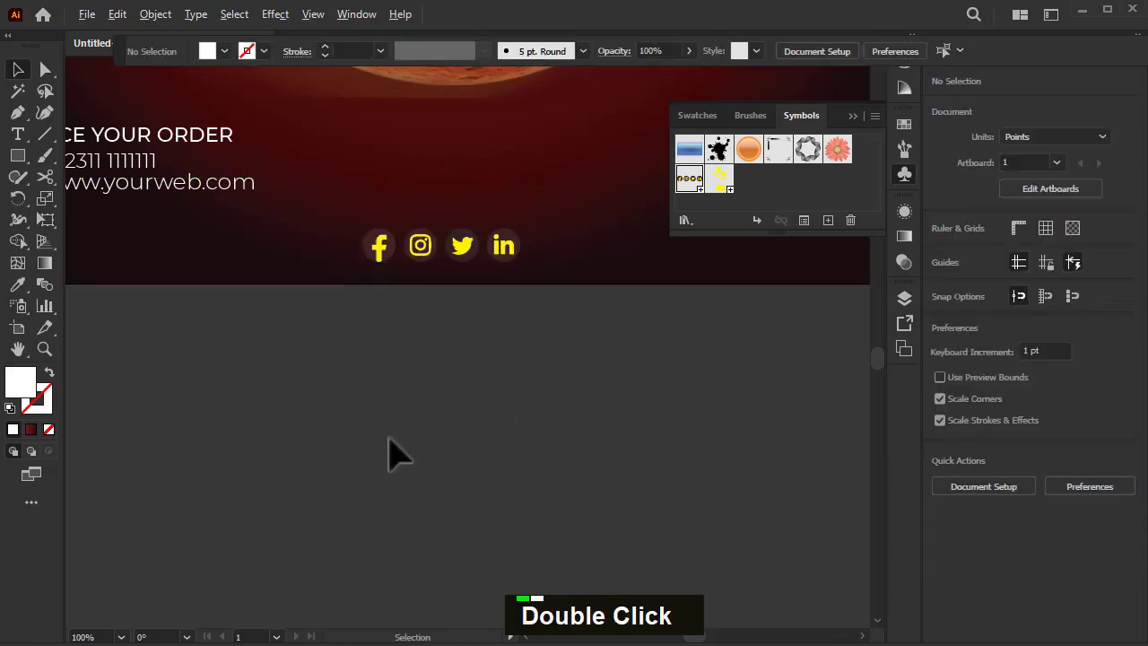
pyautogui.scroll(-1, 386, 449)
# Nudge the social media icons up about 7 pt, away from the artboard's bottom edge.
pyautogui.click(427, 316)
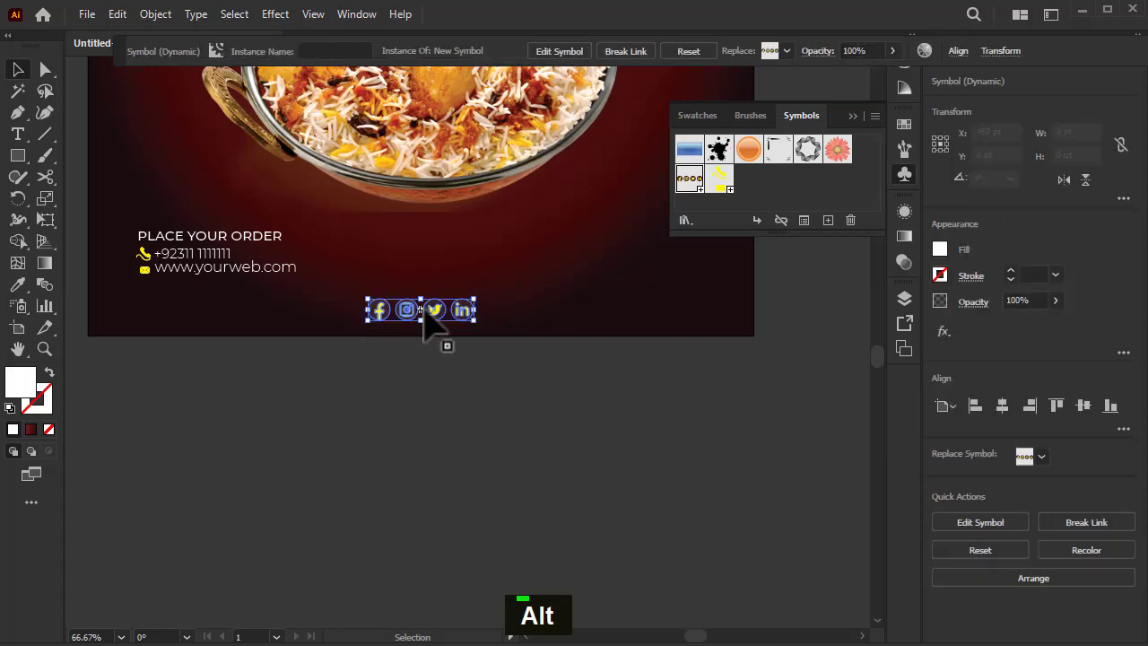
pyautogui.press('Up')
pyautogui.press('Up')
pyautogui.press('Up')
pyautogui.press('Up')
pyautogui.press('Up')
pyautogui.press('Up')
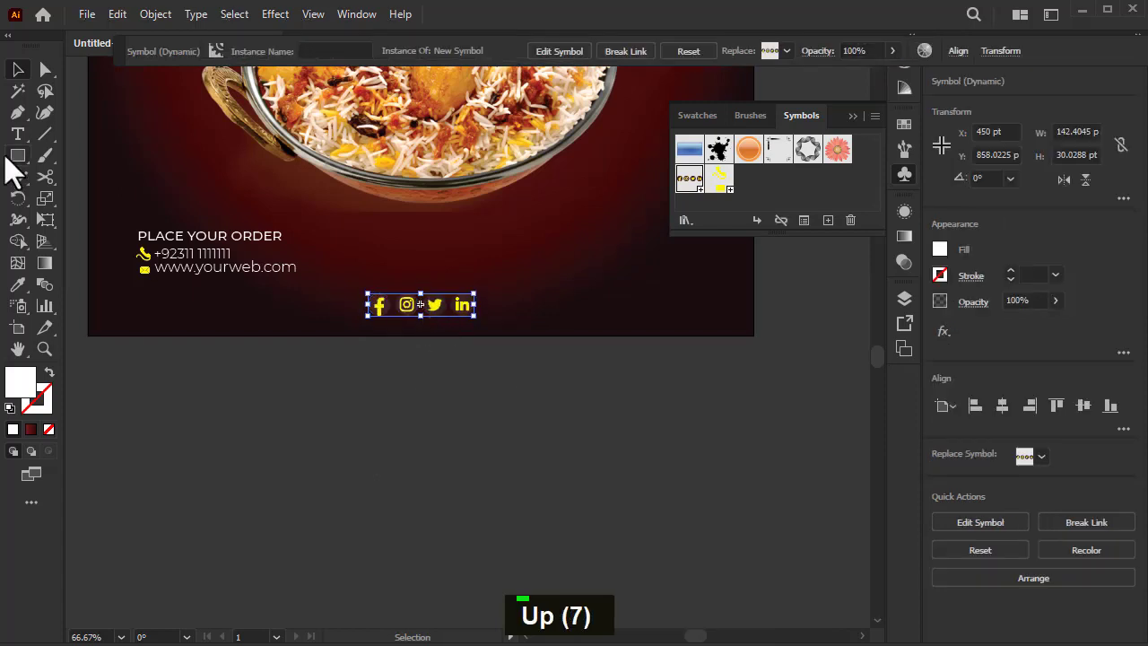
# Add the text "FOLLOW US" on the empty canvas below the artboard and set it in Montserrat Medium.
pyautogui.click(313, 478)
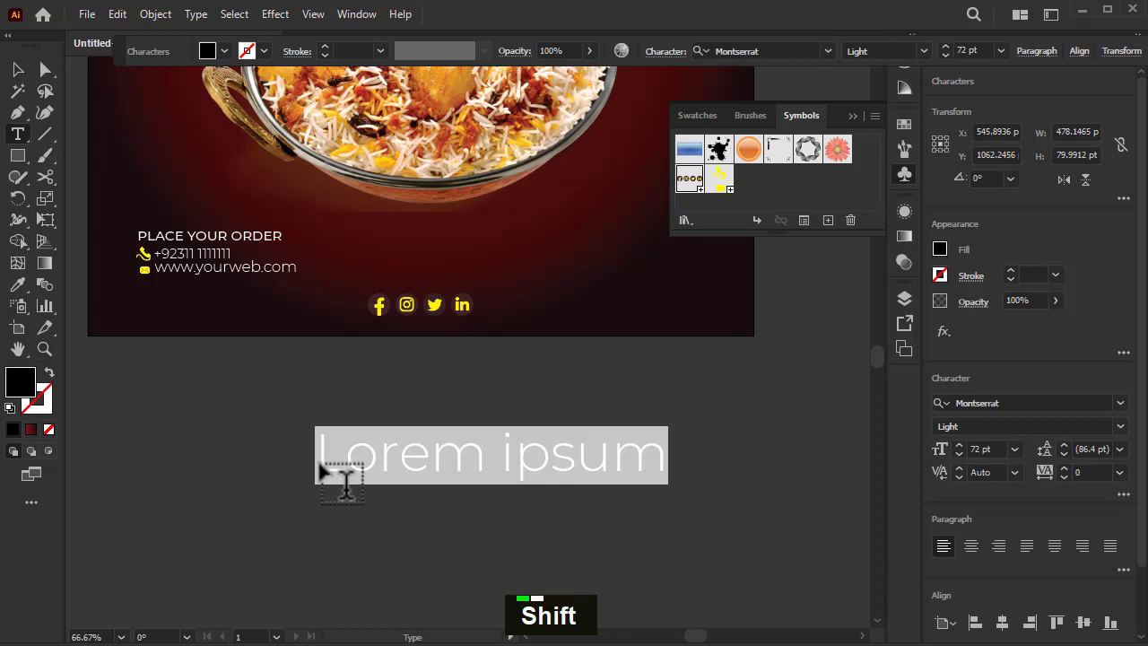
pyautogui.write('FIO')
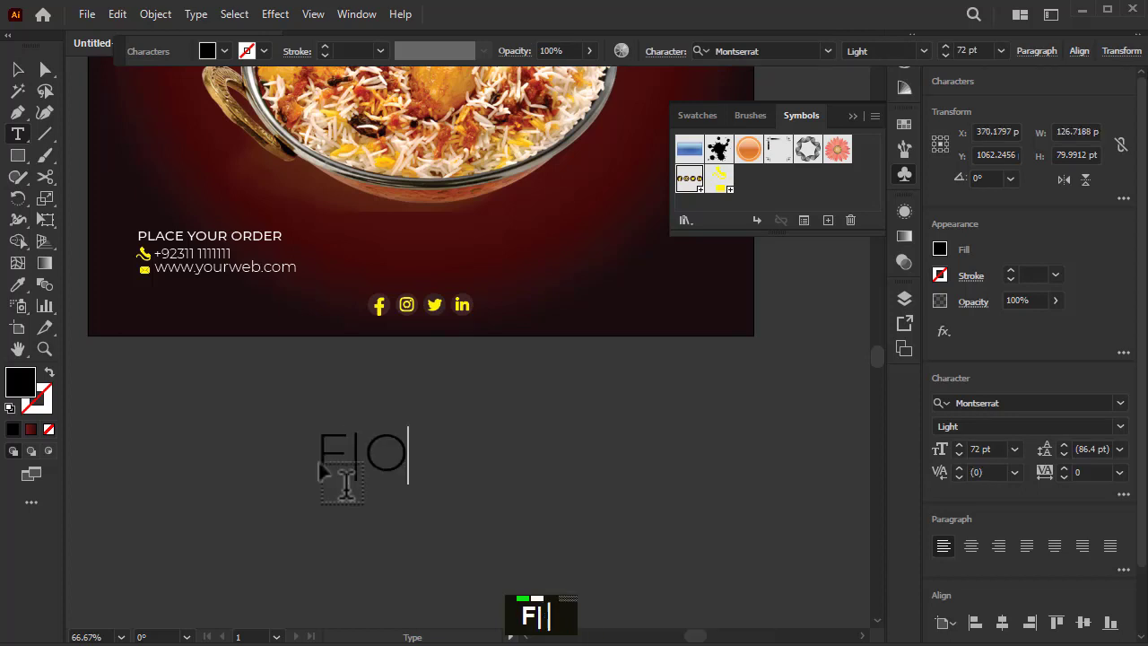
pyautogui.hotkey('shift', 'BackSpace')
pyautogui.hotkey('shift', 'BackSpace')
pyautogui.press('BackSpace')
pyautogui.write('FOLLOW US')
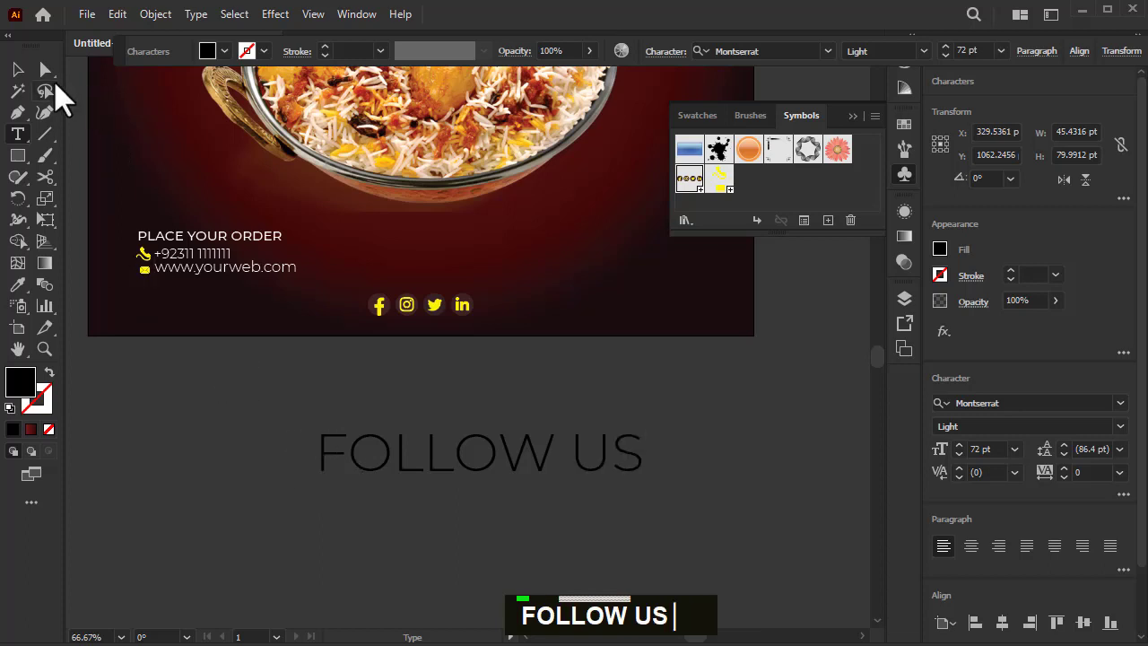
pyautogui.press('Escape')
pyautogui.click(1119, 426)
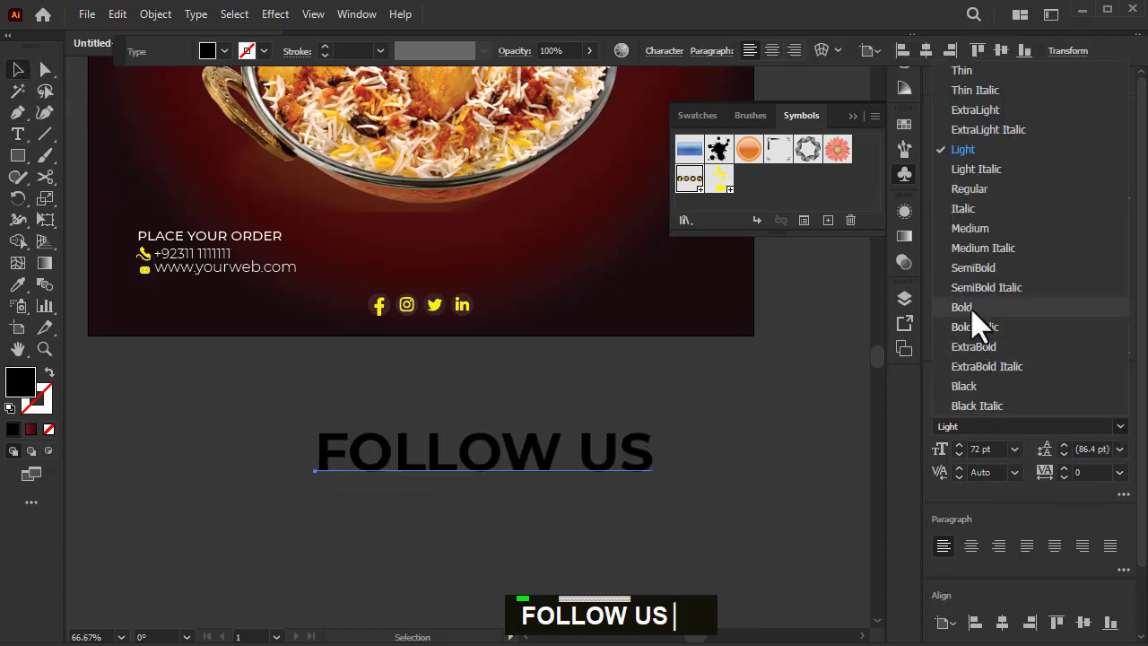
pyautogui.click(970, 235)
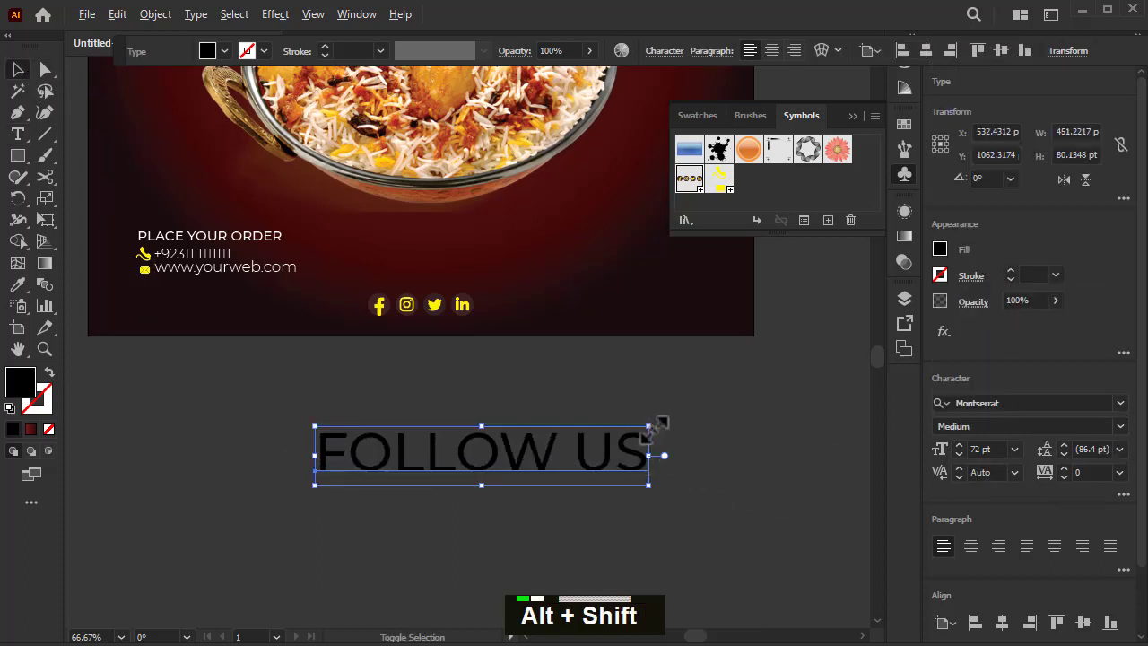
# Make "FOLLOW US" white, scale it down to about 11.1 pt and position it just above the social media icons.
pyautogui.moveTo(661, 422); pyautogui.dragTo(425, 278)
pyautogui.click(223, 51)
pyautogui.doubleClick(47, 79)
pyautogui.scroll(3, 425, 276)
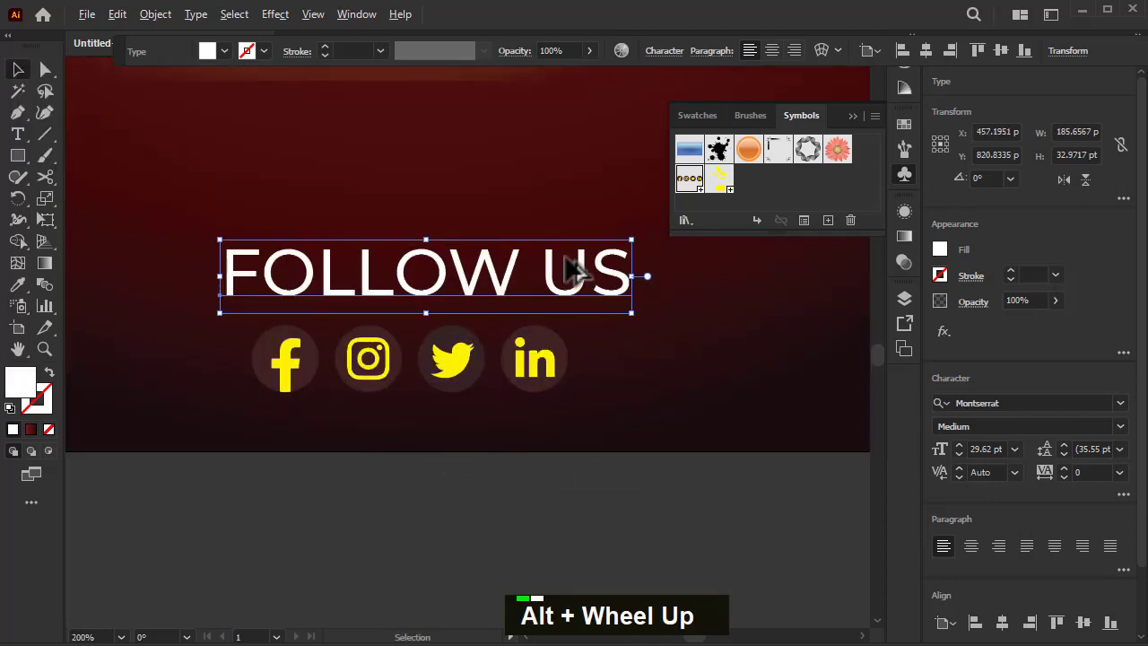
pyautogui.moveTo(640, 236); pyautogui.dragTo(503, 262)
pyautogui.moveTo(430, 277); pyautogui.dragTo(430, 300)
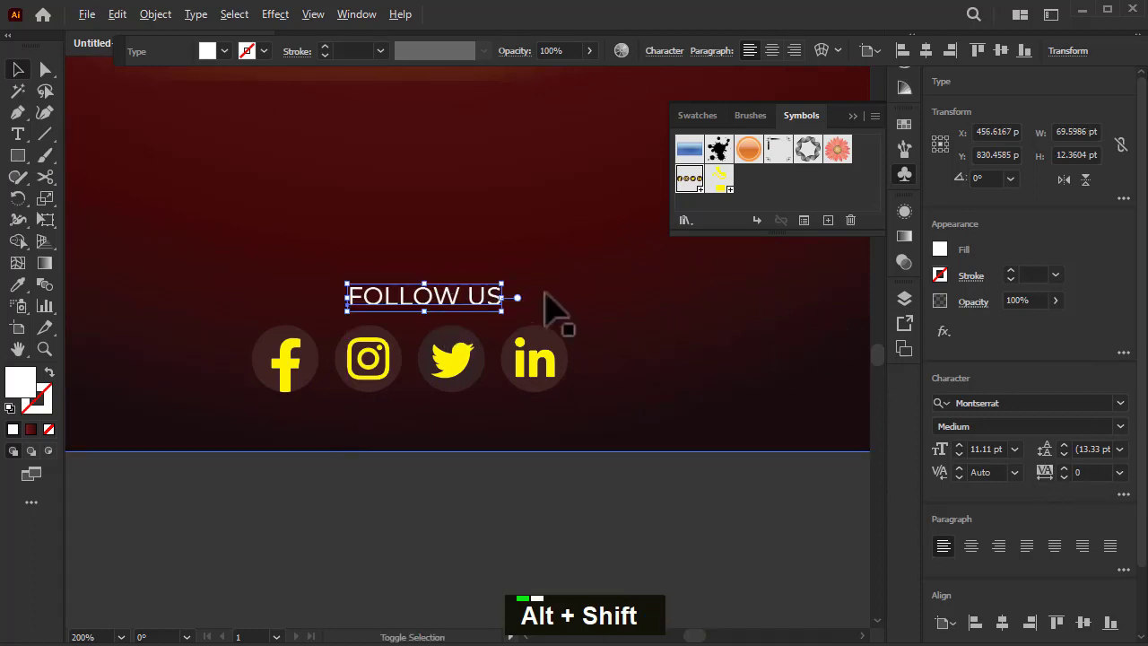
# Enlarge "FOLLOW US" to about 20 pt and scale the social media icons below it down to about 110 × 23 pt.
pyautogui.moveTo(515, 284); pyautogui.dragTo(608, 301)
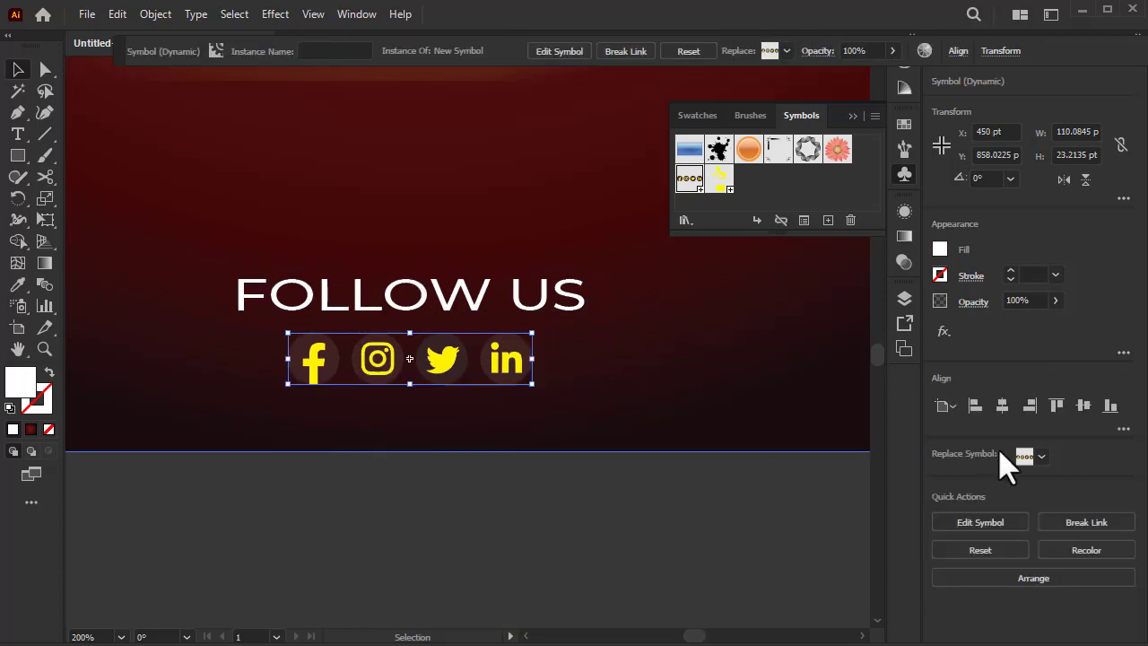
pyautogui.doubleClick(559, 487)
pyautogui.scroll(-3, 398, 487)
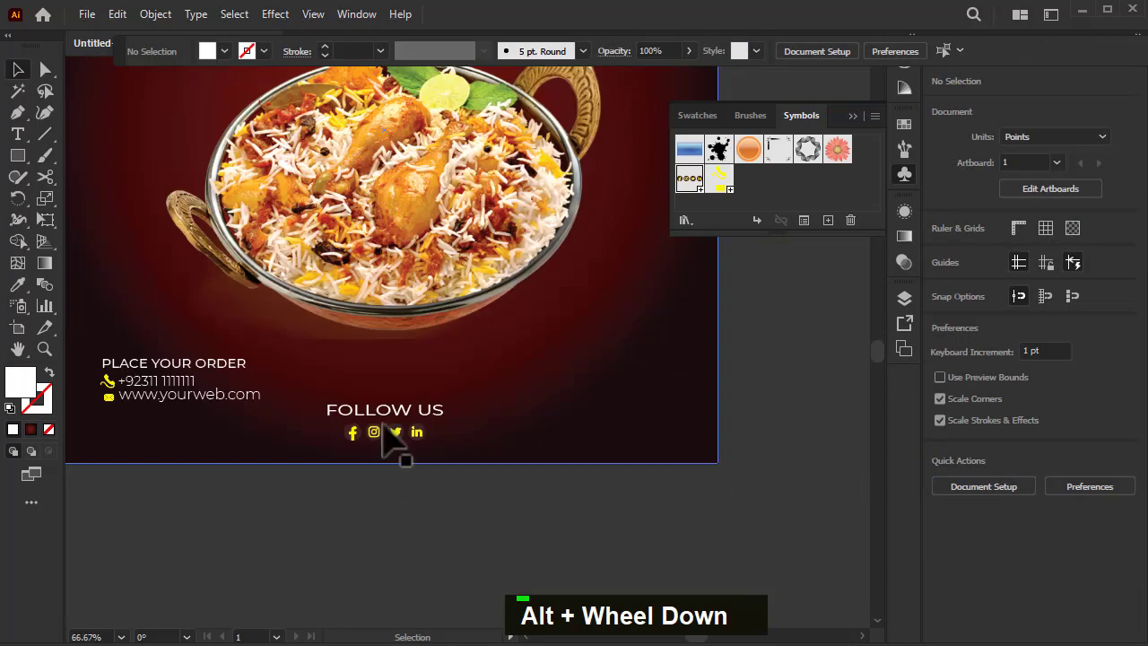
# Group "FOLLOW US" with the social media icons and move the group down slightly towards the artboard's bottom edge.
pyautogui.click(384, 429)
pyautogui.scroll(3, 383, 428)
pyautogui.click(384, 415)
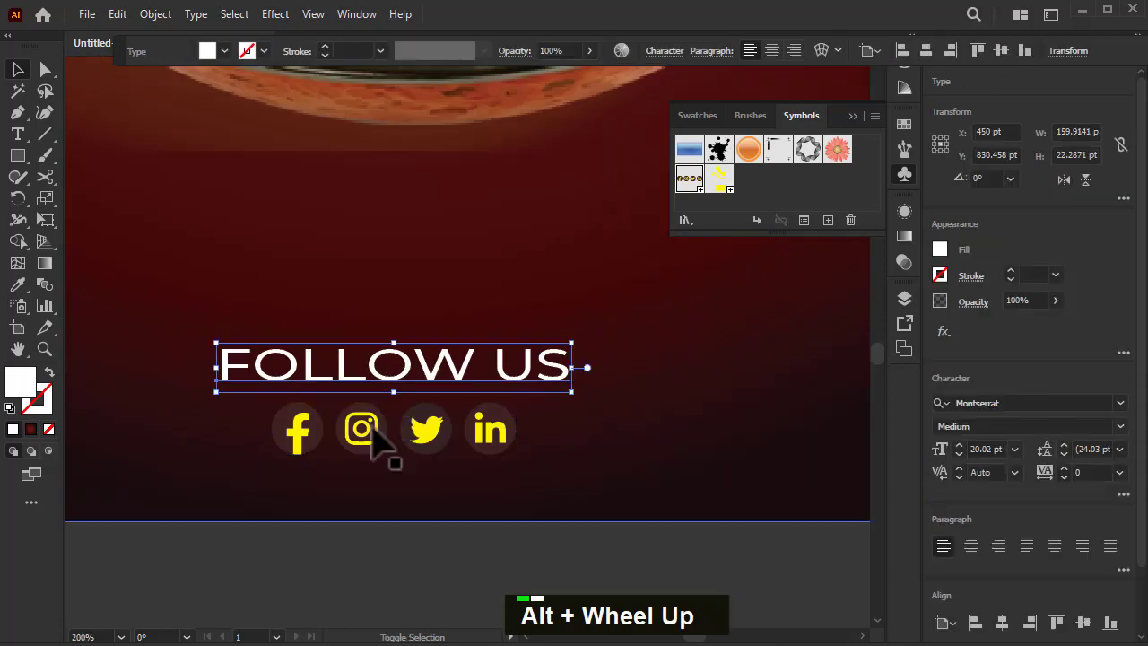
pyautogui.keyDown('shift'); pyautogui.click(379, 437); pyautogui.keyUp('shift')
pyautogui.click(383, 432)
pyautogui.keyDown('shift'); pyautogui.click(384, 381); pyautogui.keyUp('shift')
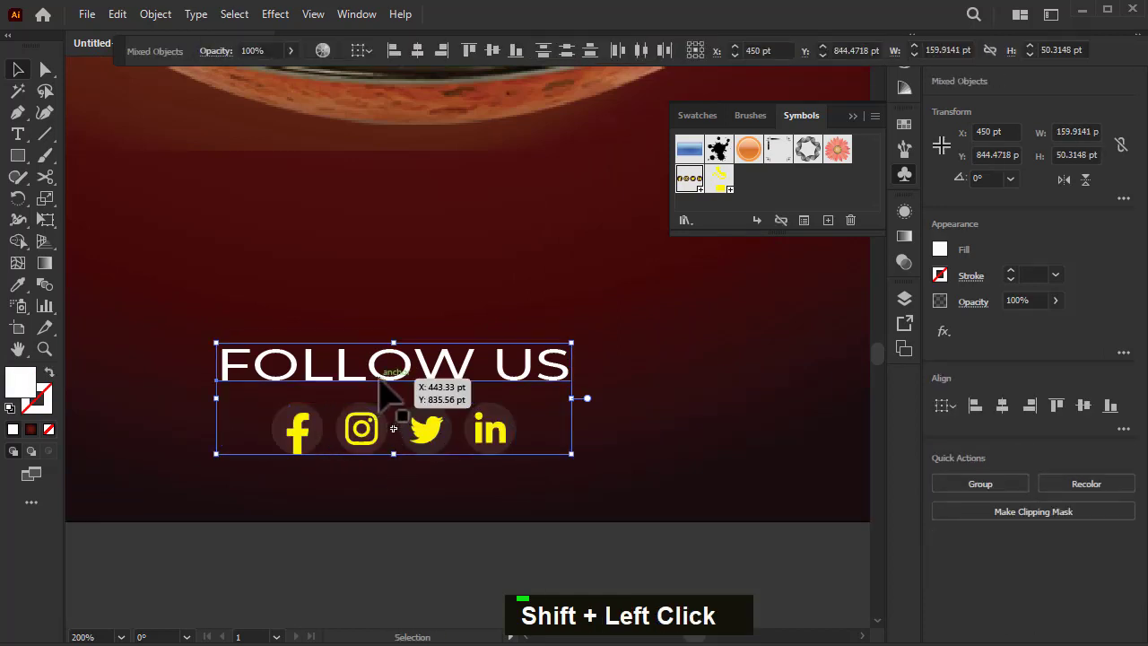
pyautogui.hotkey('ctrl', 'g')
pyautogui.moveTo(364, 424); pyautogui.dragTo(359, 450)
pyautogui.hotkey('ctrl', 'shift', 'a')
# Draw horizontal lines on both sides of "FOLLOW US" and a vertical line about 26.5 pt tall up to the envelope icon.
pyautogui.press('\\')
pyautogui.keyDown('alt'); pyautogui.scroll(-3, 826, 417); pyautogui.keyUp('alt')
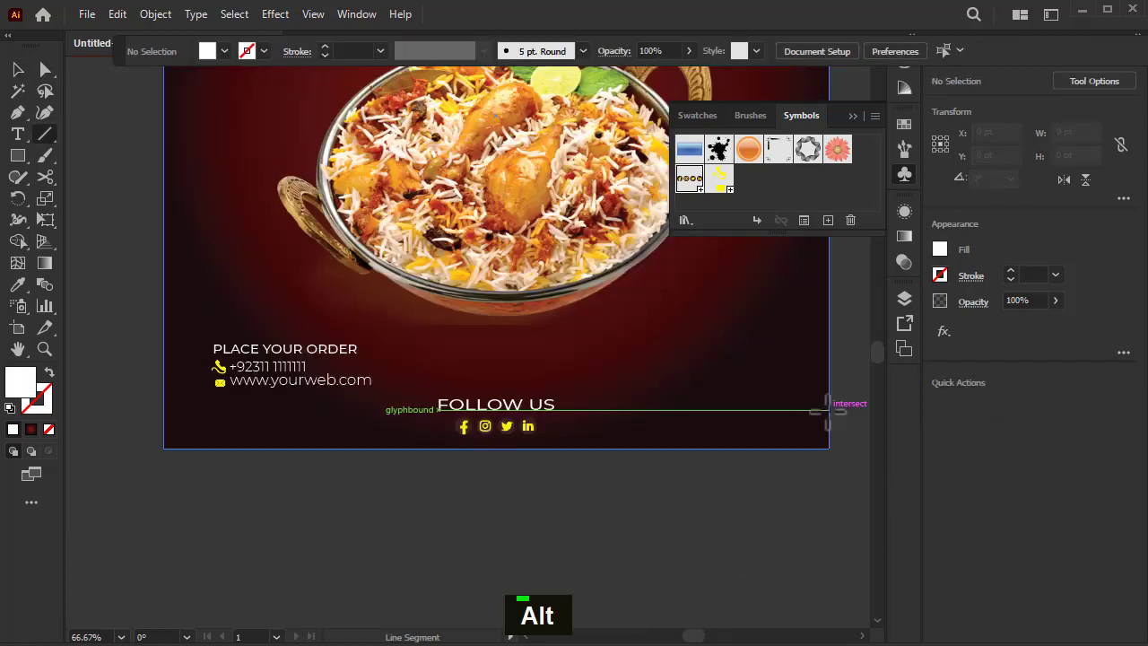
pyautogui.click(826, 417)
pyautogui.click(617, 381)
pyautogui.moveTo(829, 410); pyautogui.dragTo(575, 410)
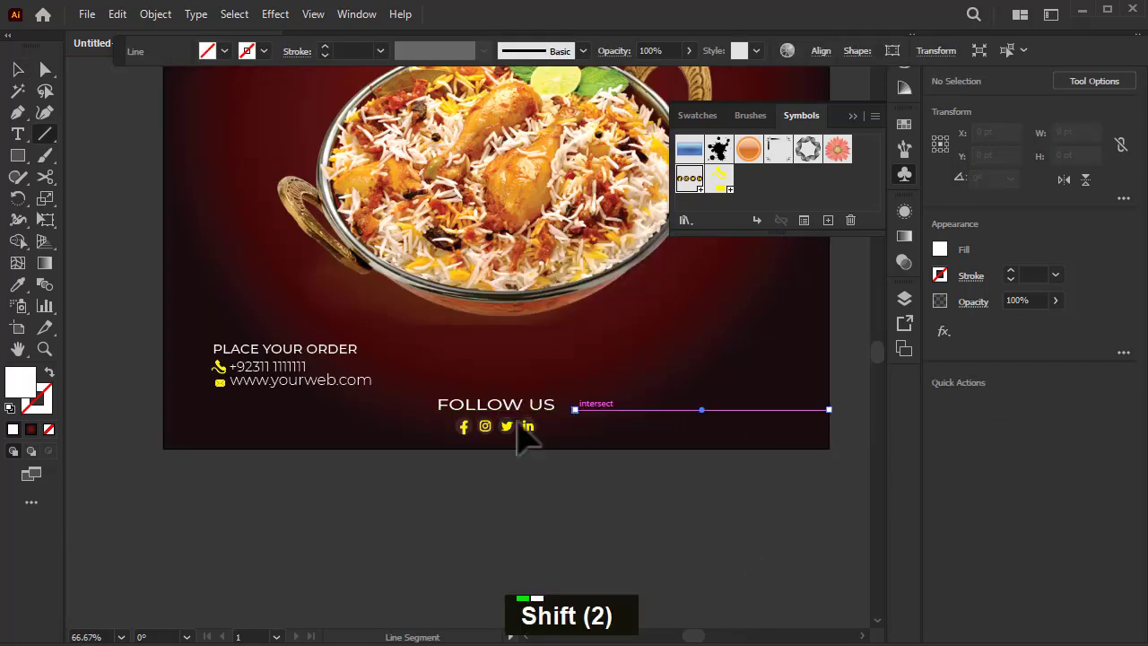
pyautogui.moveTo(431, 410)
pyautogui.mouseDown()
pyautogui.moveTo(224, 410)
pyautogui.moveTo(223, 281)
pyautogui.mouseUp()
pyautogui.scroll(5, 224, 411)
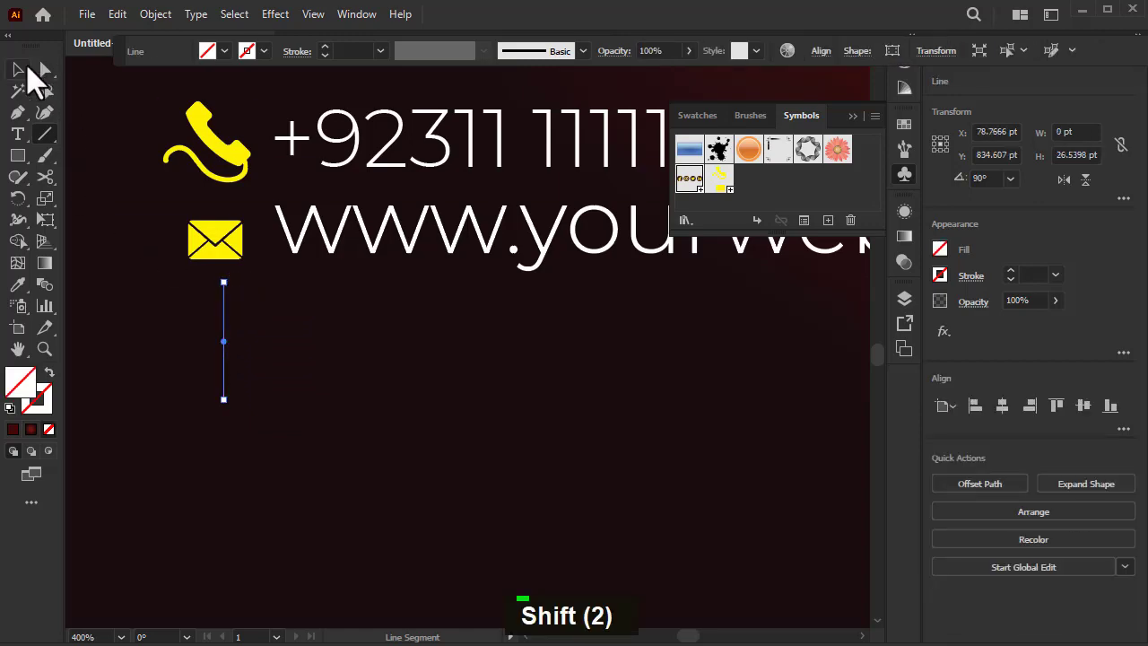
# Give the three lines around "FOLLOW US" a white 1 pt stroke.
pyautogui.click(14, 72)
pyautogui.scroll(-2, 152, 350)
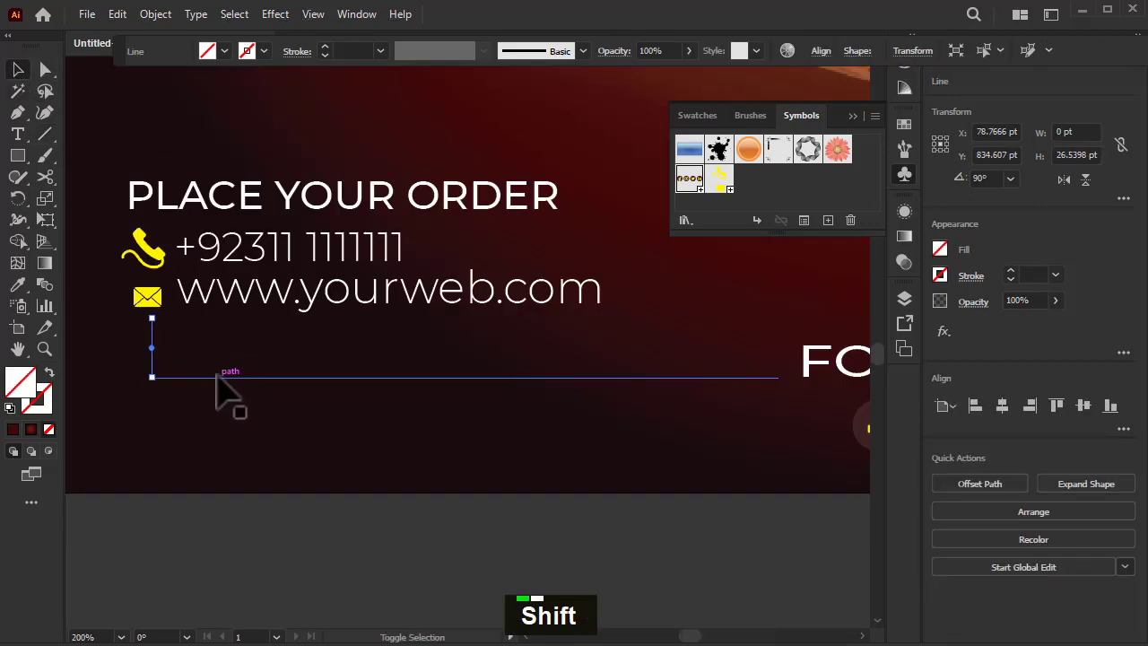
pyautogui.keyDown('shift'); pyautogui.click(139, 387); pyautogui.keyUp('shift')
pyautogui.scroll(-3, 569, 410)
pyautogui.keyDown('shift'); pyautogui.click(547, 384); pyautogui.keyUp('shift')
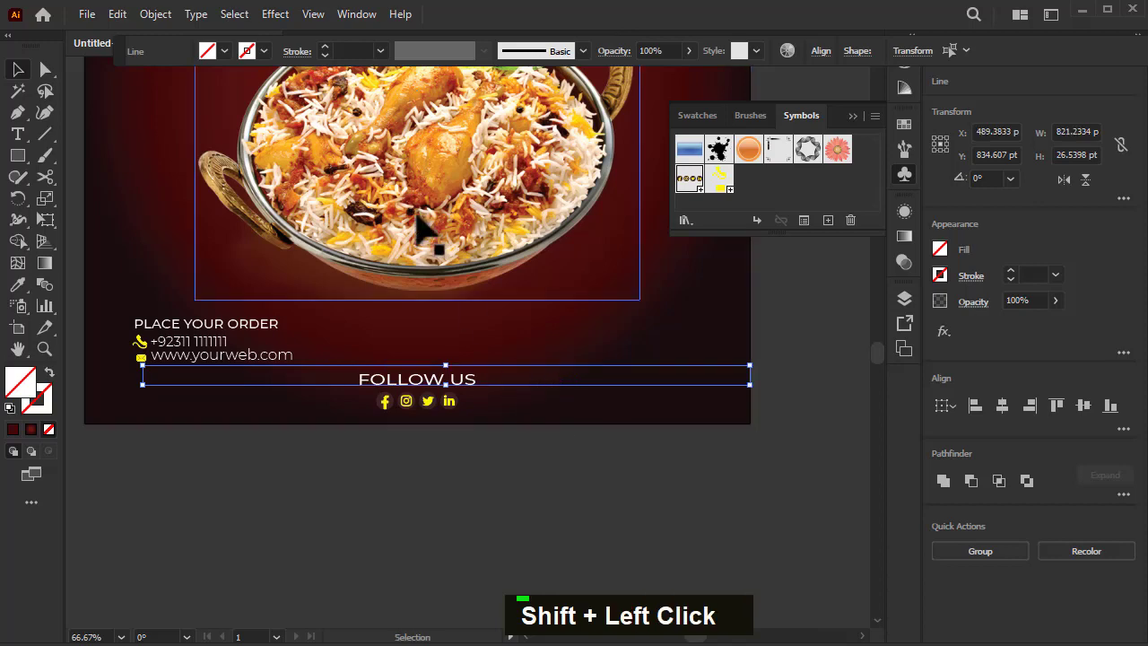
pyautogui.scroll(2, 353, 50)
pyautogui.scroll(-1, 352, 49)
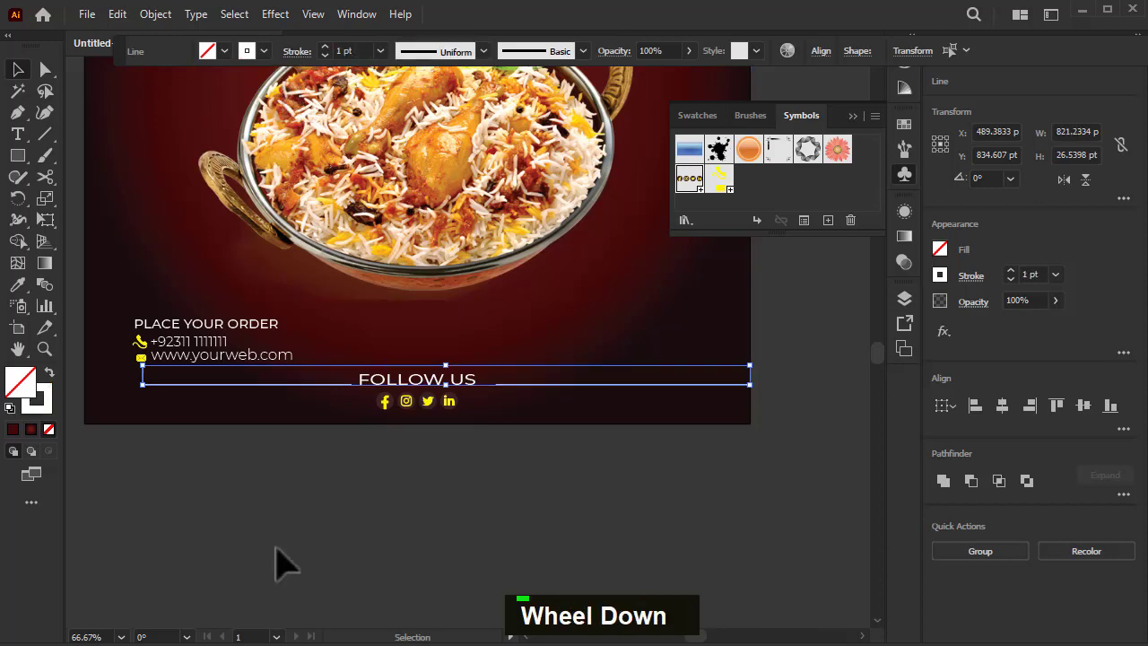
pyautogui.click(277, 559)
# Extend the line right of "FOLLOW US" closer to the text, making it about 366 pt long.
pyautogui.scroll(2, 538, 415)
pyautogui.click(456, 371)
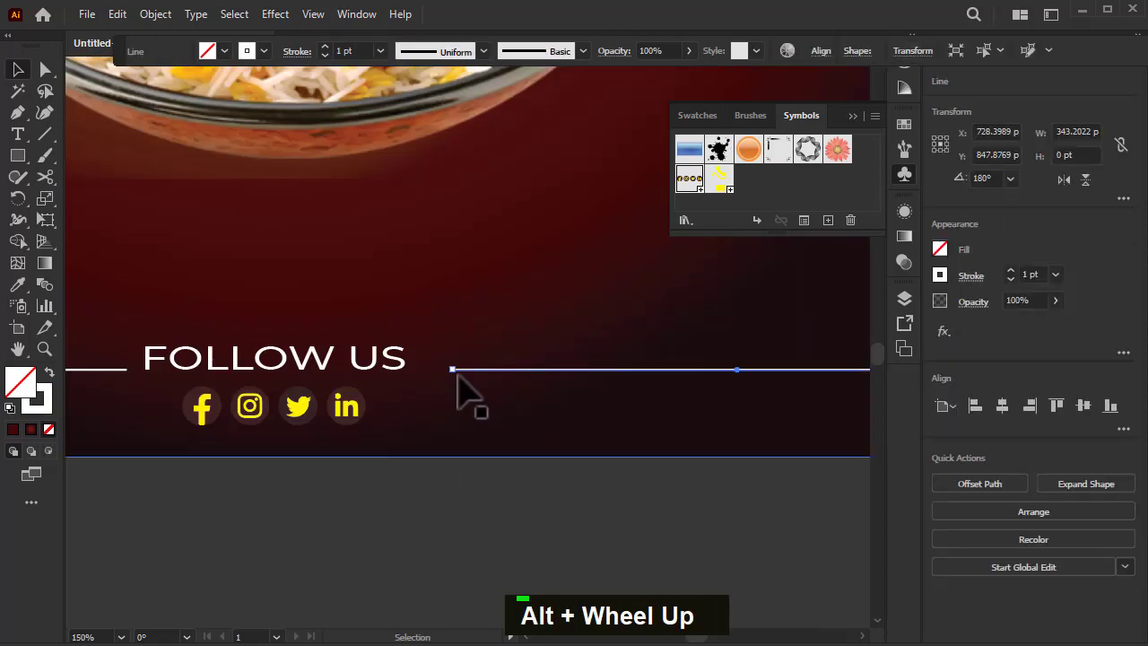
pyautogui.moveTo(452, 371); pyautogui.dragTo(417, 375)
# Change the stroke of all three lines to light tan brown.
pyautogui.scroll(-2, 417, 377)
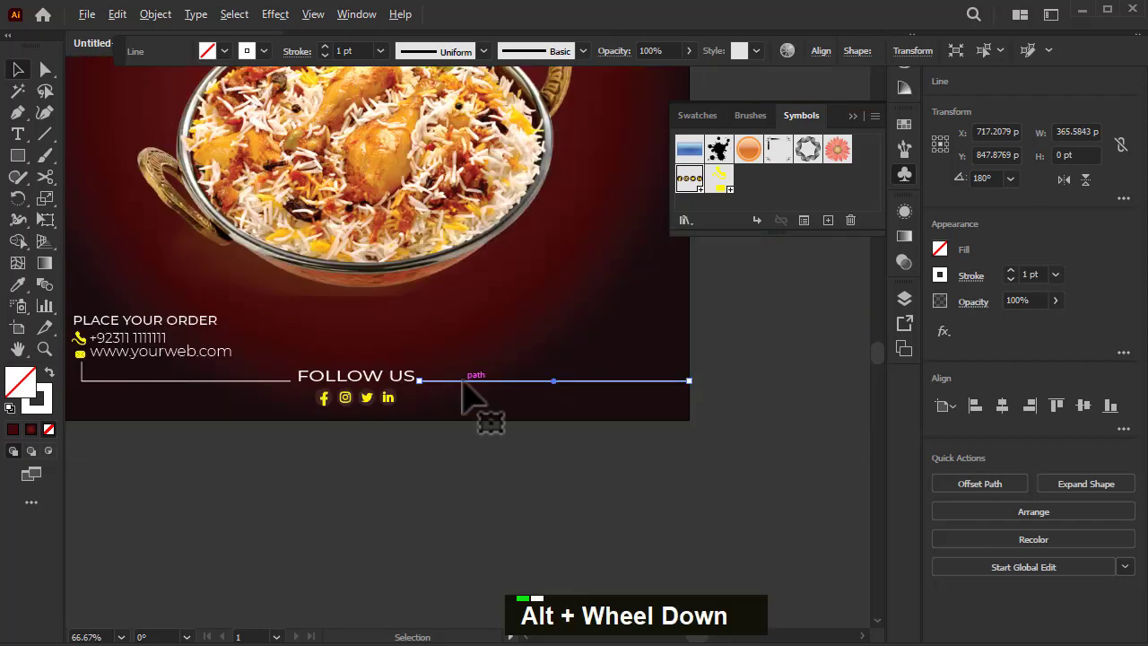
pyautogui.keyDown('shift'); pyautogui.click(71, 389); pyautogui.keyUp('shift')
pyautogui.scroll(3, 70, 393)
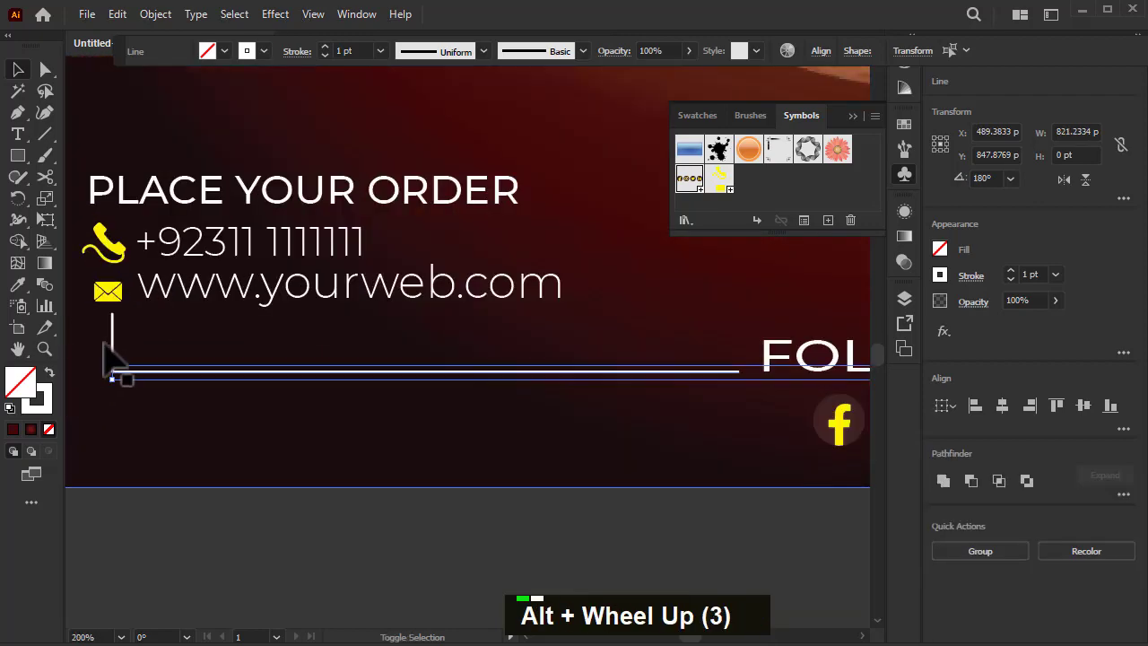
pyautogui.keyDown('shift'); pyautogui.click(113, 372); pyautogui.keyUp('shift')
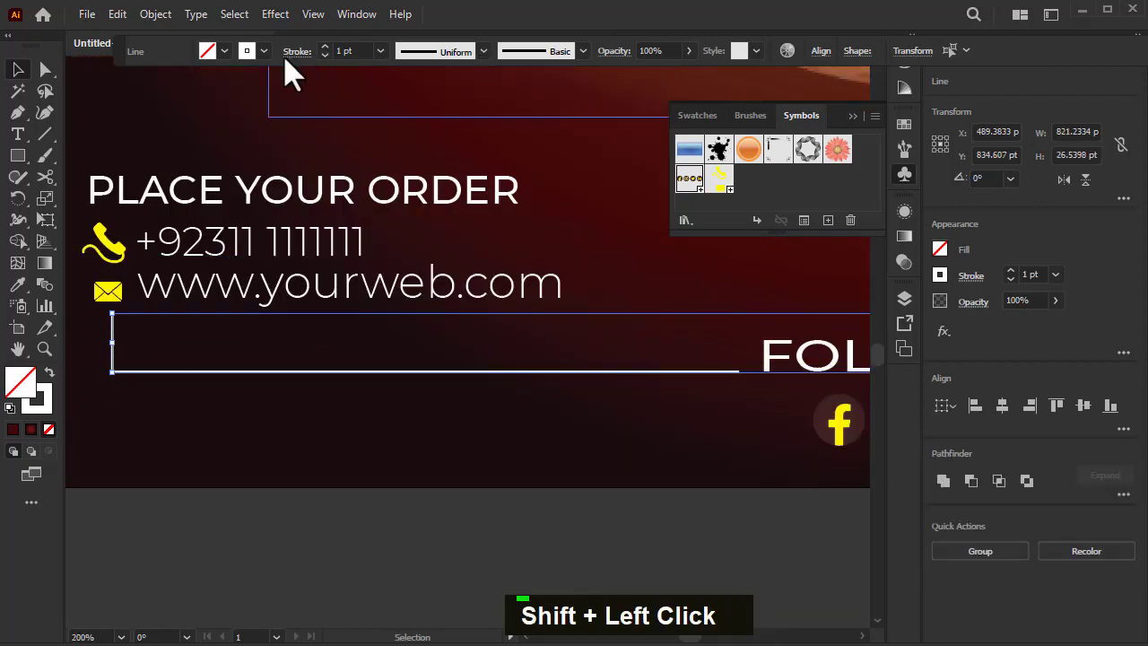
pyautogui.click(244, 51)
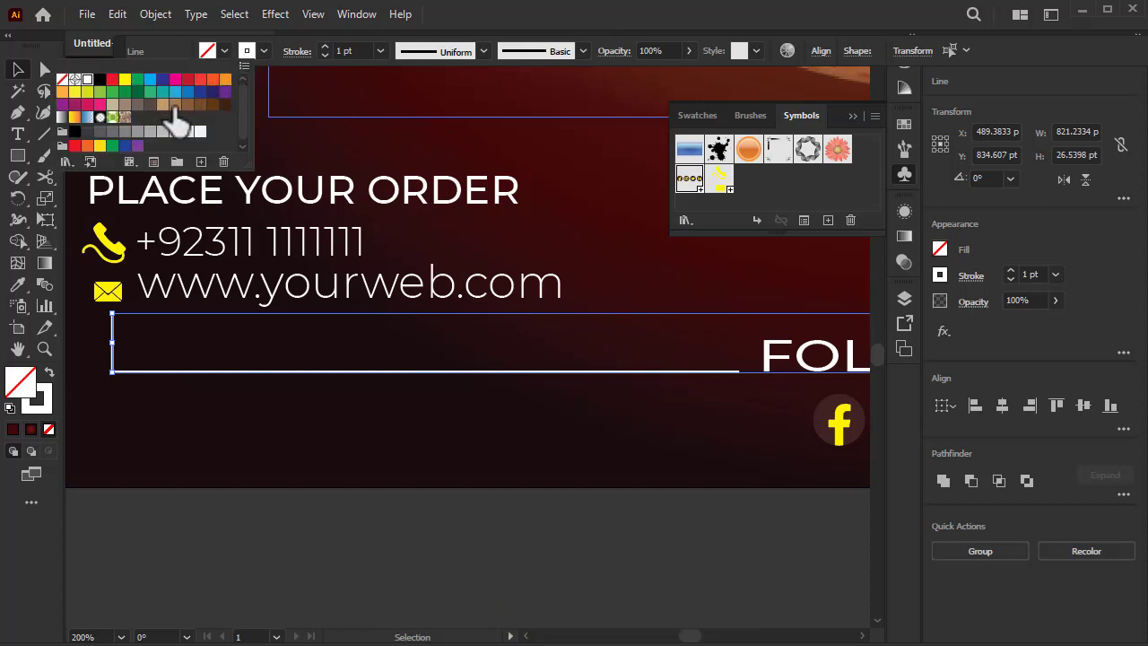
pyautogui.click(162, 104)
pyautogui.click(287, 498)
pyautogui.click(123, 449)
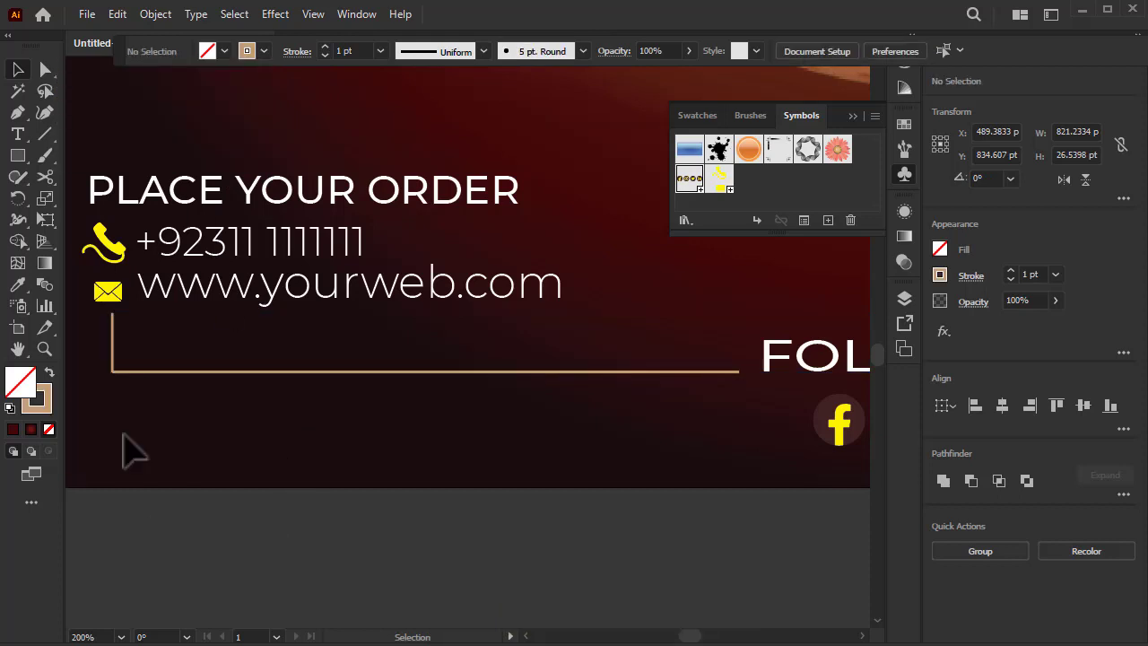
# Apply the Arrow 1.07 brush from the Arrows_Standard library to the short vertical line below the envelope icon.
pyautogui.click(112, 352)
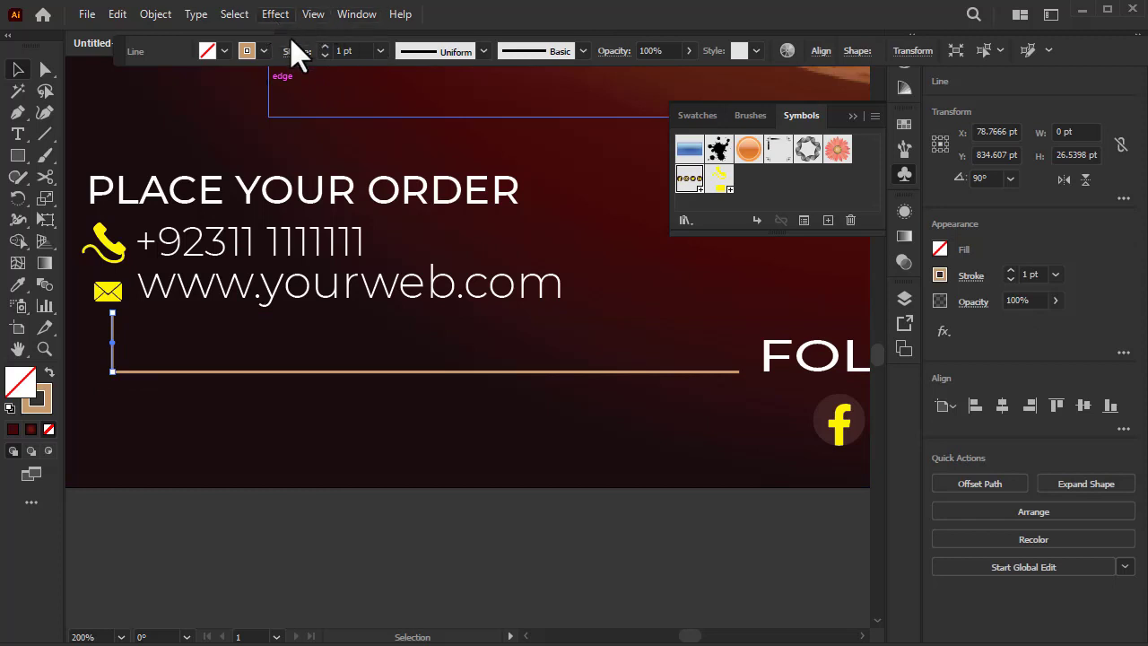
pyautogui.click(583, 51)
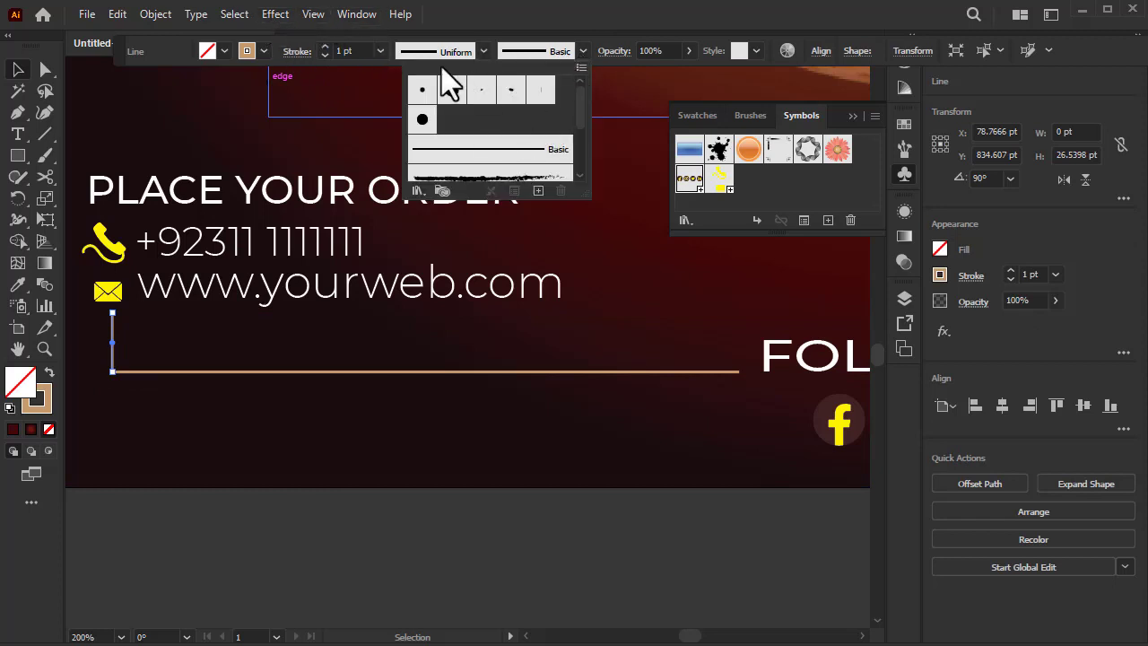
pyautogui.doubleClick(485, 52)
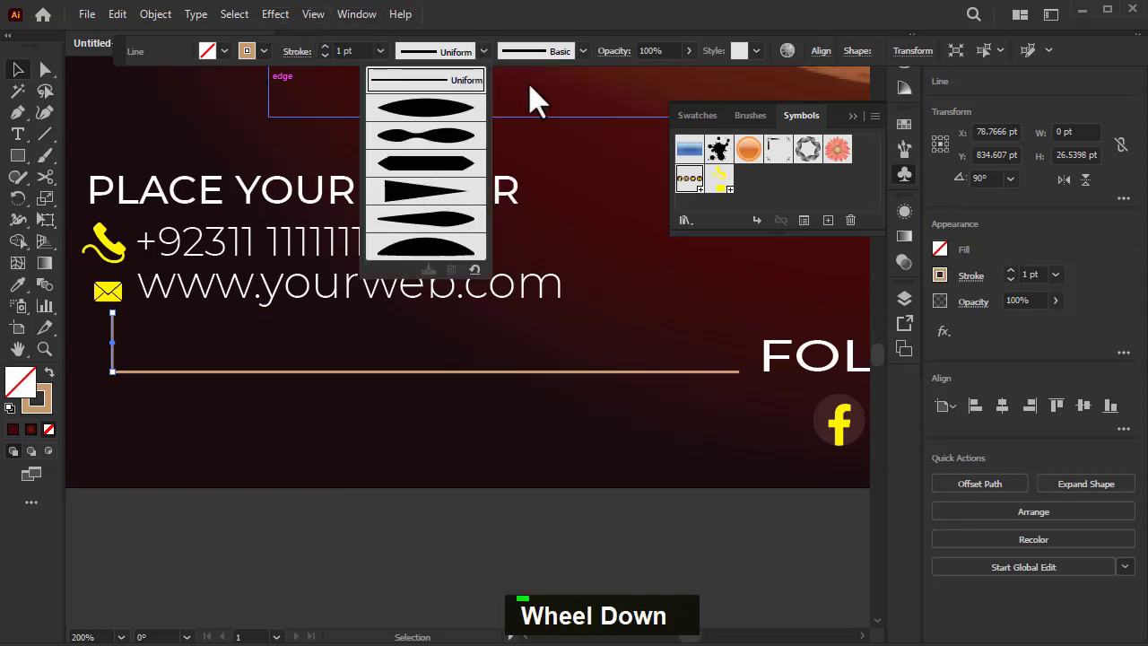
pyautogui.click(585, 51)
pyautogui.click(585, 51)
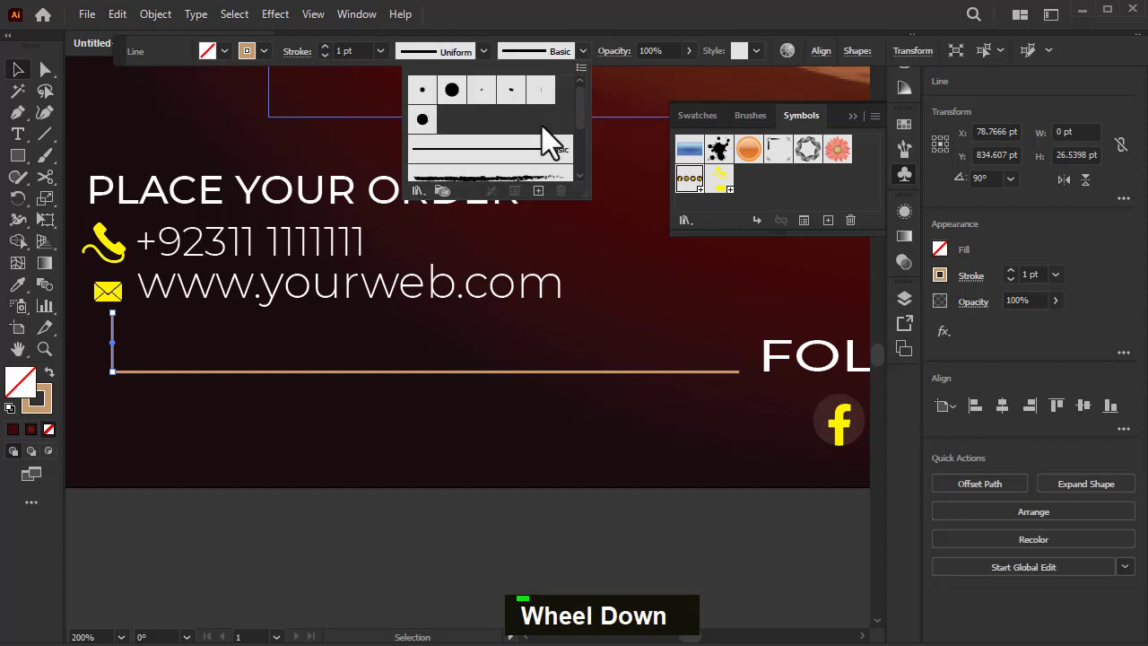
pyautogui.click(417, 190)
pyautogui.moveTo(452, 236)
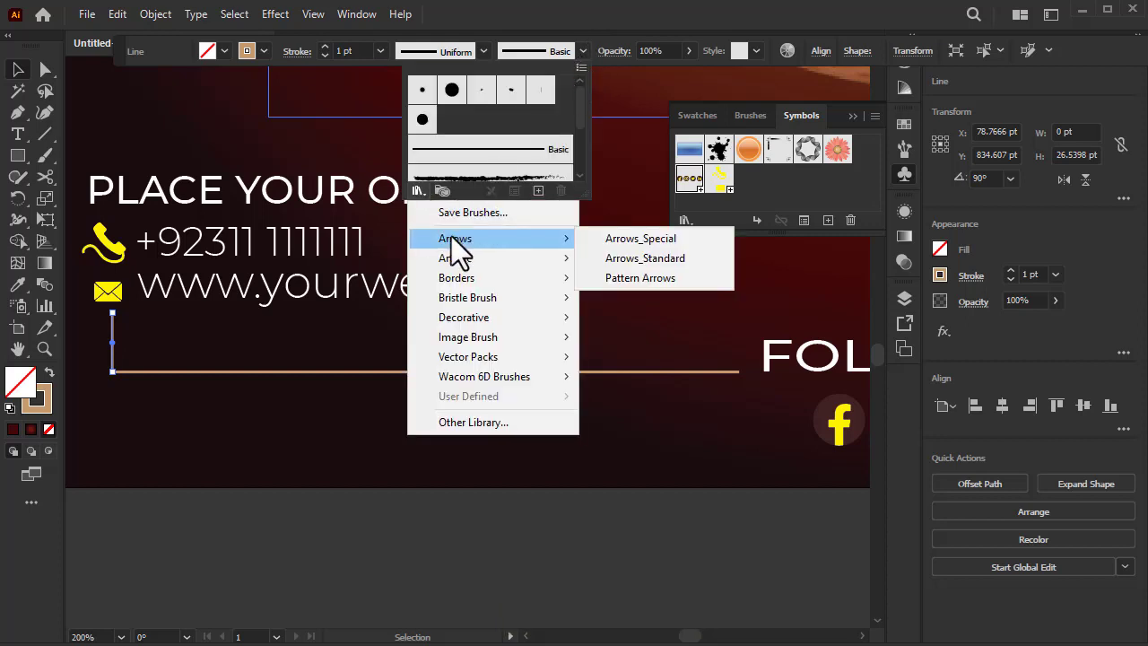
pyautogui.click(652, 252)
pyautogui.scroll(-2, 511, 320)
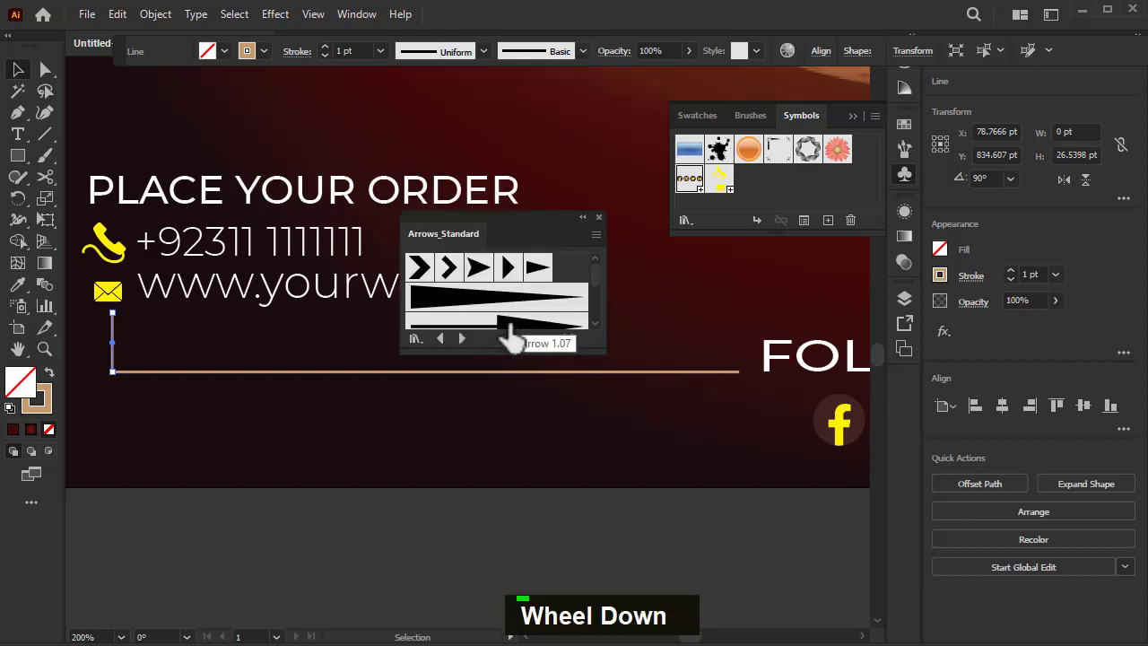
pyautogui.click(505, 334)
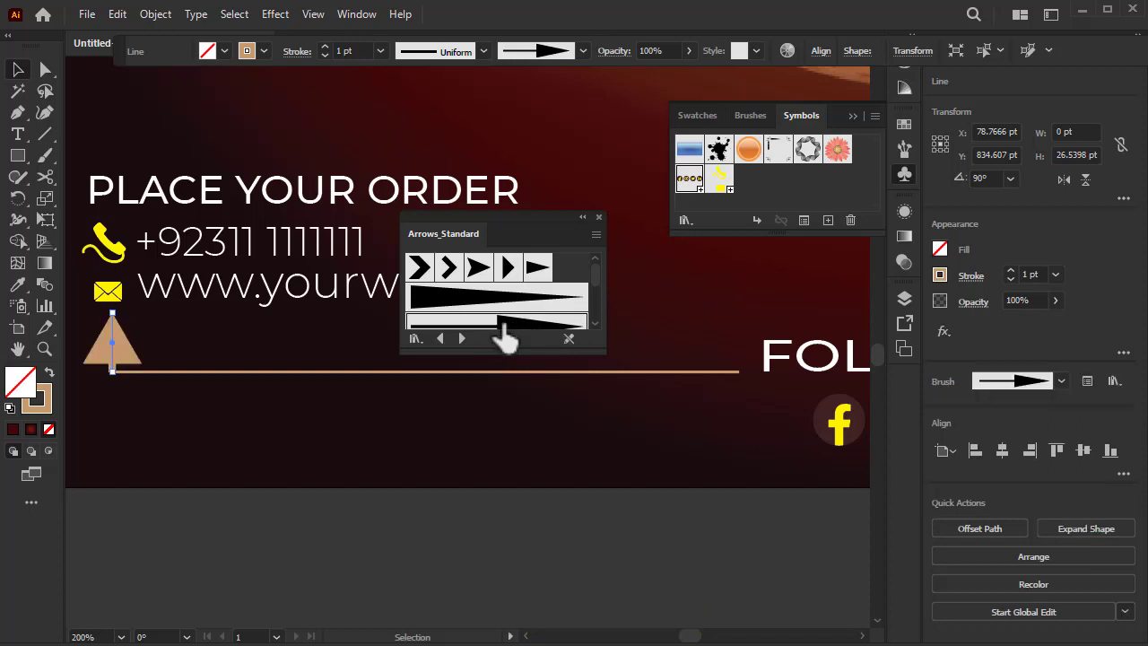
# Collapse the arrow brush library and set the vertical arrow's stroke weight to 0.5 pt.
pyautogui.click(582, 217)
pyautogui.scroll(-1, 354, 51)
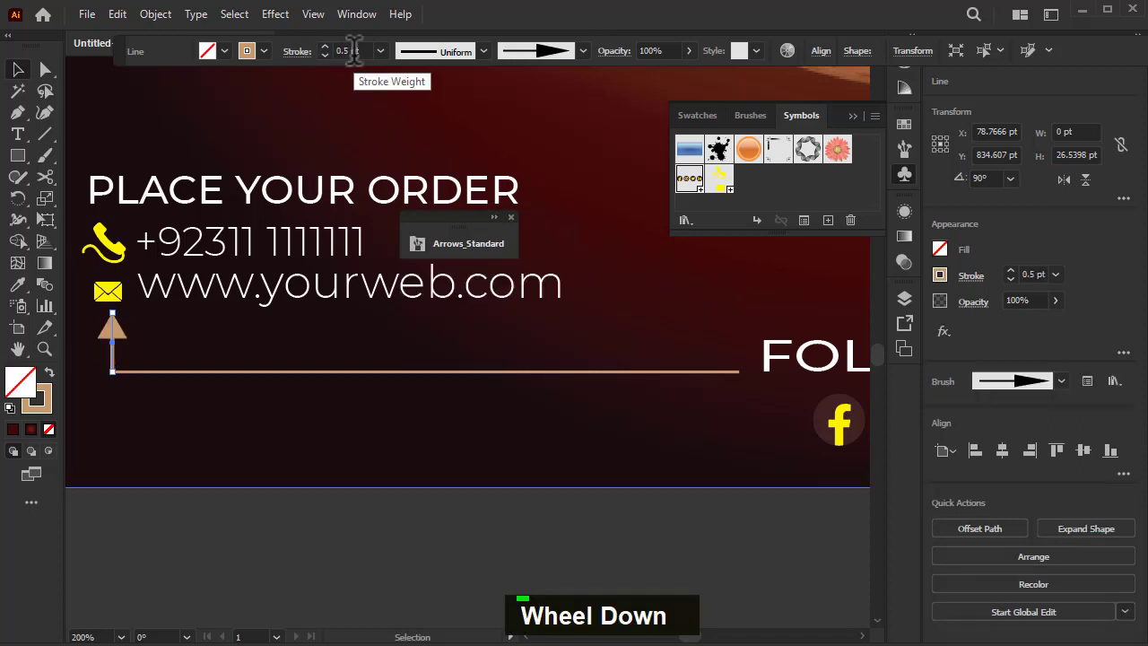
pyautogui.doubleClick(269, 558)
# Move the "PLACE YOUR ORDER" contact block straight up by about 44 pt.
pyautogui.keyDown('alt'); pyautogui.scroll(-2, 226, 525); pyautogui.keyUp('alt')
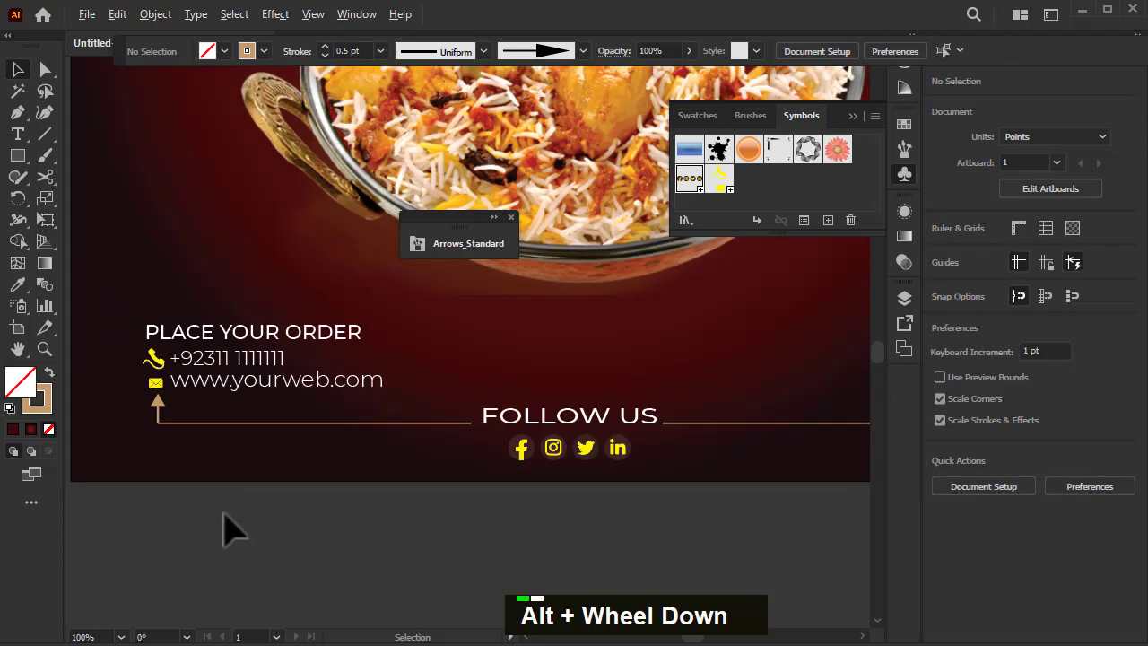
pyautogui.keyDown('alt'); pyautogui.scroll(-1, 526, 546); pyautogui.keyUp('alt')
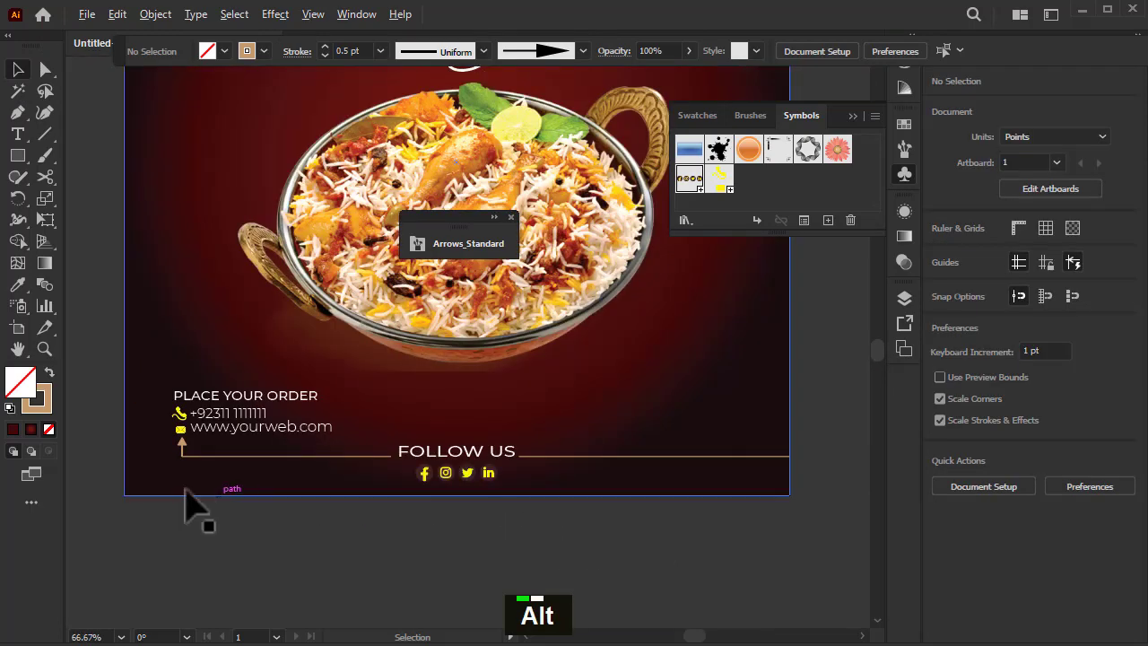
pyautogui.keyDown('alt'); pyautogui.scroll(1, 174, 442); pyautogui.keyUp('alt')
pyautogui.moveTo(251, 405); pyautogui.dragTo(256, 357)
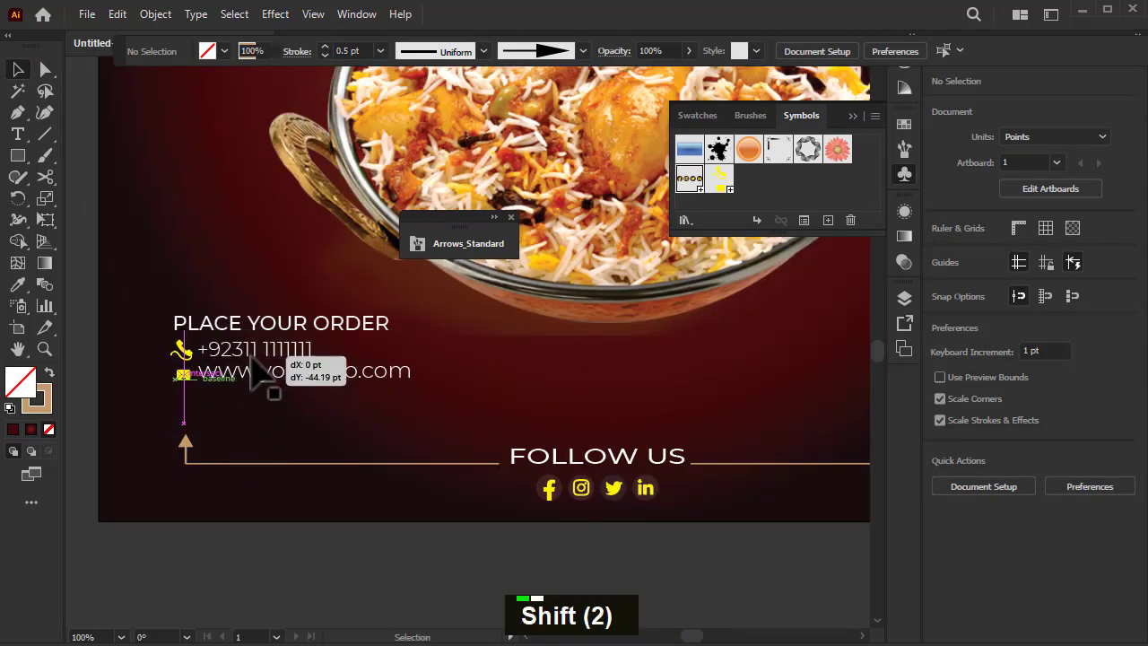
# Lengthen the vertical arrow upwards to about 64.6 pt so it points at the contact block.
pyautogui.keyDown('alt'); pyautogui.scroll(3, 269, 385); pyautogui.keyUp('alt')
pyautogui.click(191, 422)
pyautogui.moveTo(199, 420); pyautogui.dragTo(197, 322)
pyautogui.scroll(-1, 216, 462)
pyautogui.click(179, 500)
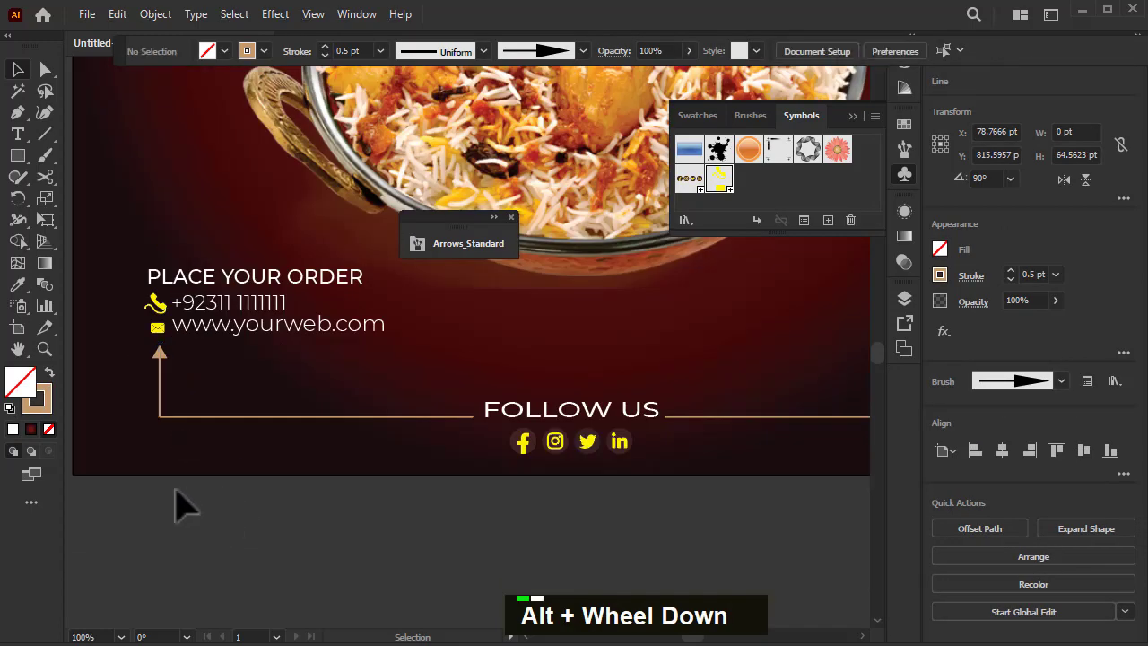
# Close the Arrows_Standard brush library.
pyautogui.keyDown('alt'); pyautogui.scroll(-1, 153, 520); pyautogui.keyUp('alt')
pyautogui.press('alt')
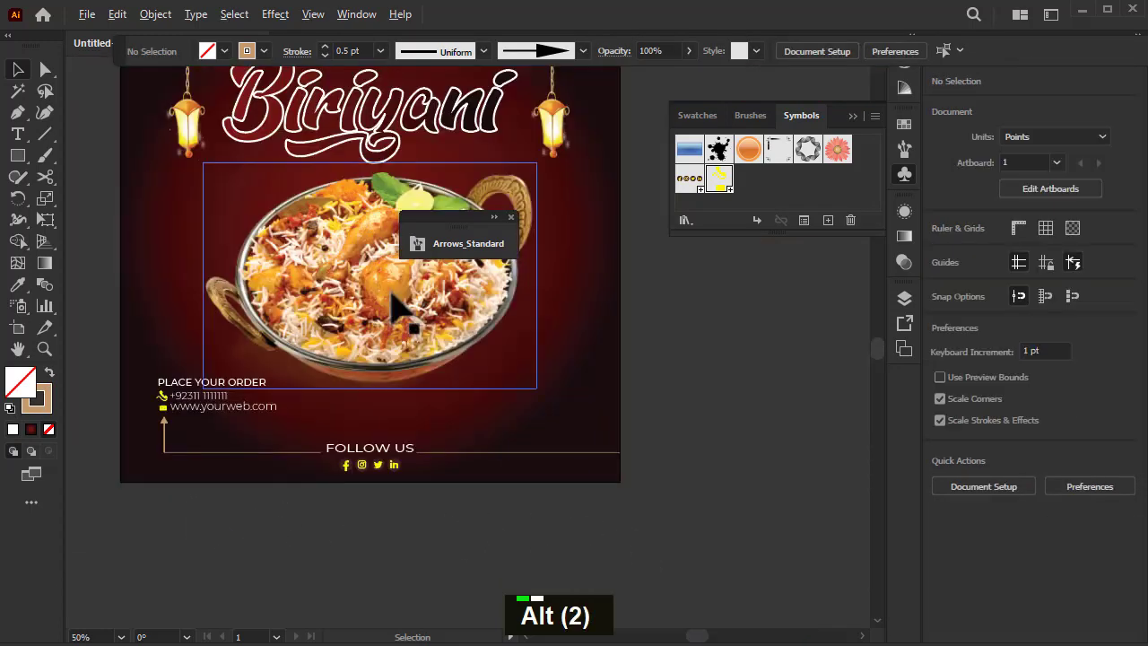
pyautogui.click(509, 217)
pyautogui.keyDown('alt'); pyautogui.scroll(-1, 313, 397); pyautogui.keyUp('alt')
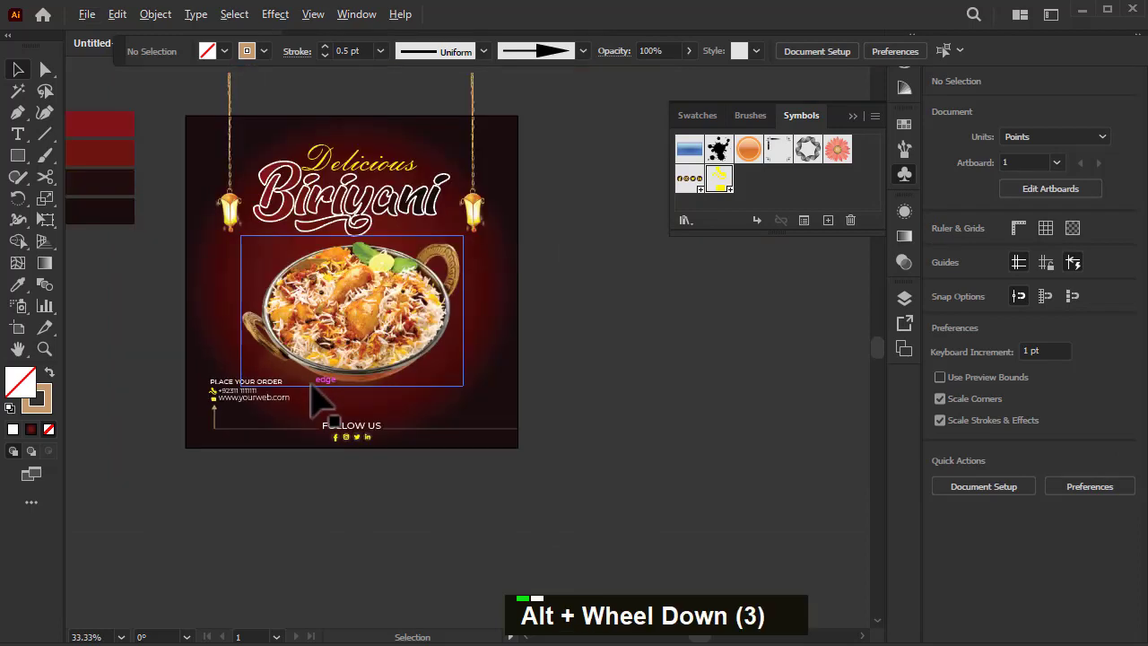
# Create a three-sided polygon about 86.6 × 75 pt on the empty canvas beside the artboard.
pyautogui.keyDown('alt'); pyautogui.scroll(1, 558, 471); pyautogui.keyUp('alt')
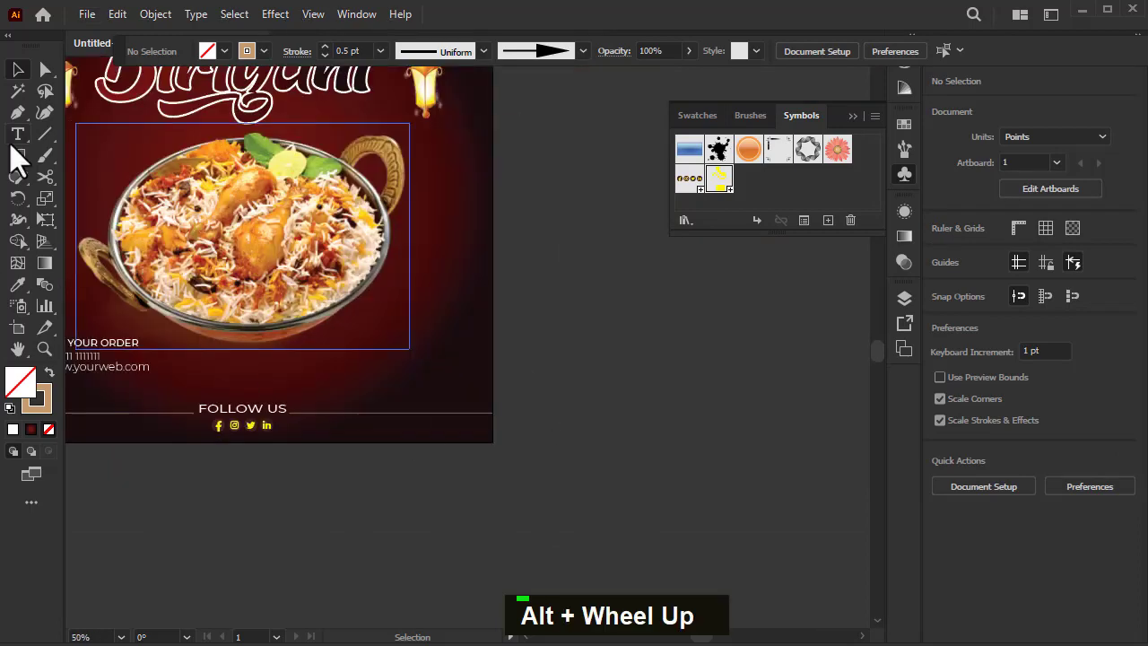
pyautogui.doubleClick(579, 311)
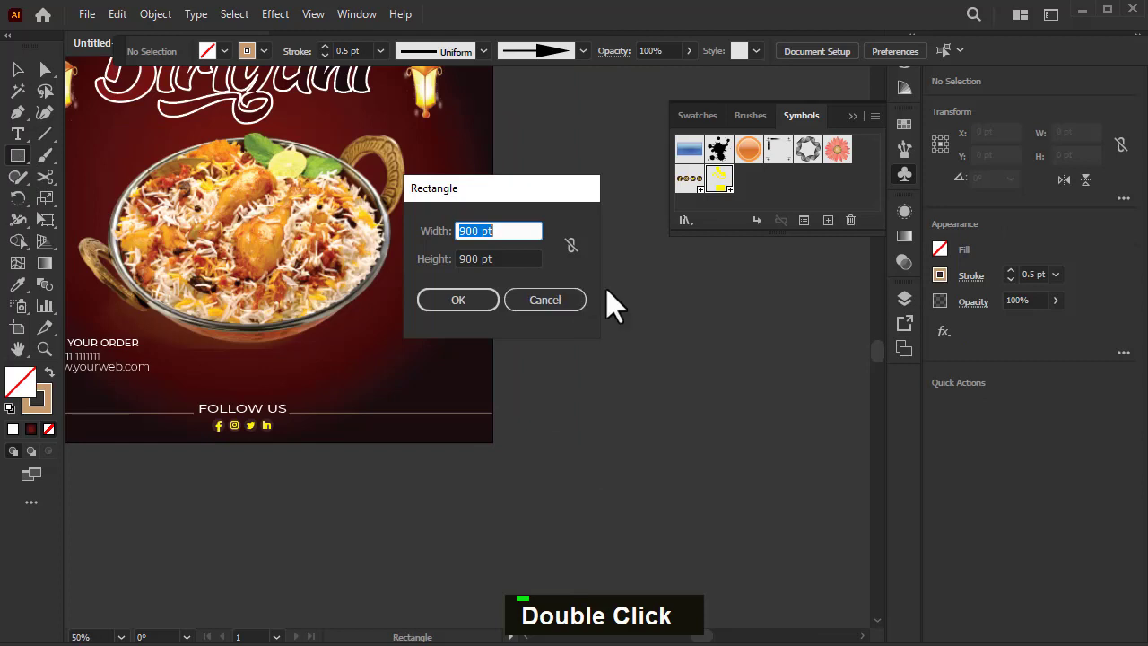
pyautogui.click(545, 299)
pyautogui.rightClick(18, 155)
pyautogui.click(90, 221)
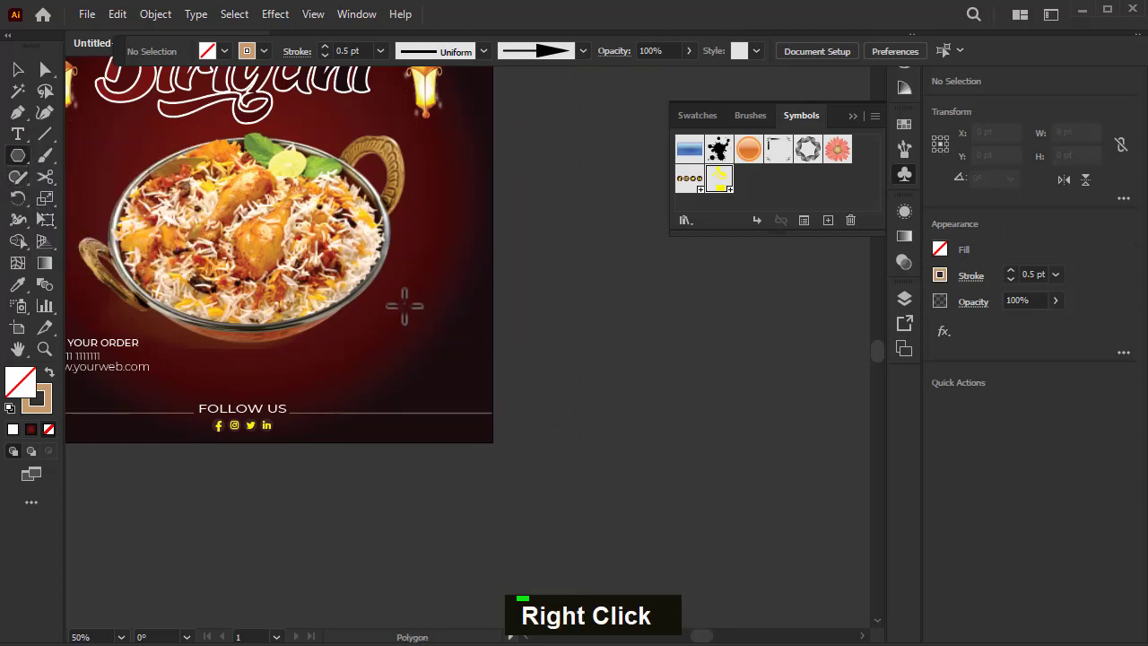
pyautogui.doubleClick(618, 322)
pyautogui.write('3')
pyautogui.press('Return')
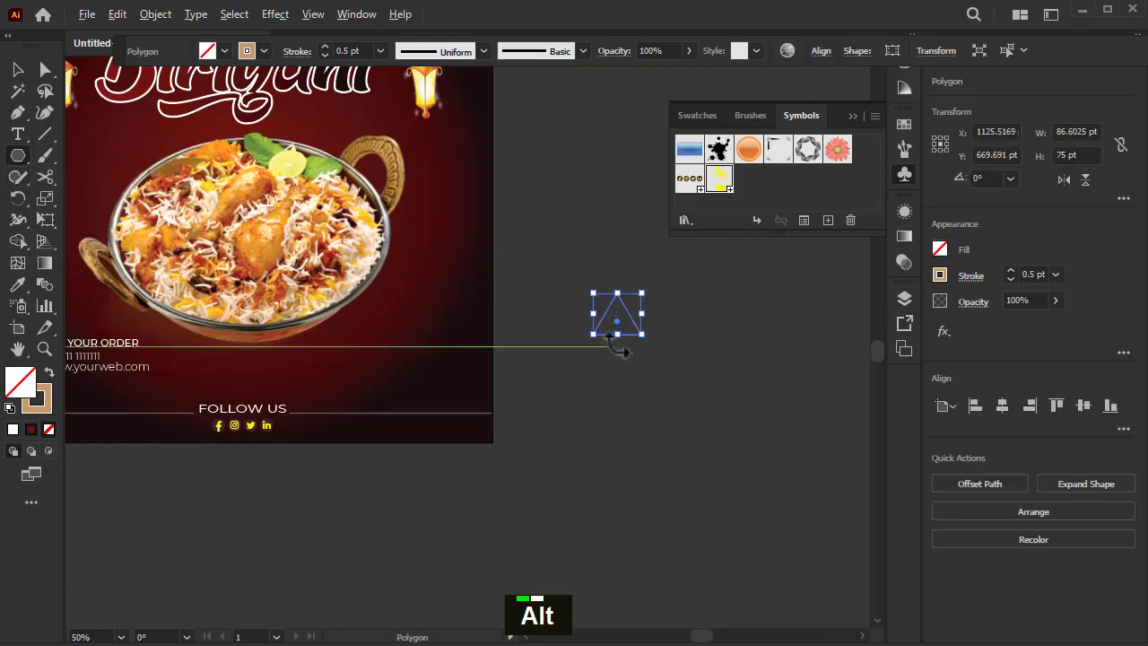
# Bend the triangle's base outwards into a shallow curve, making the shape about 84.8 pt high.
pyautogui.keyDown('alt'); pyautogui.scroll(3, 632, 346); pyautogui.keyUp('alt')
pyautogui.click(20, 112)
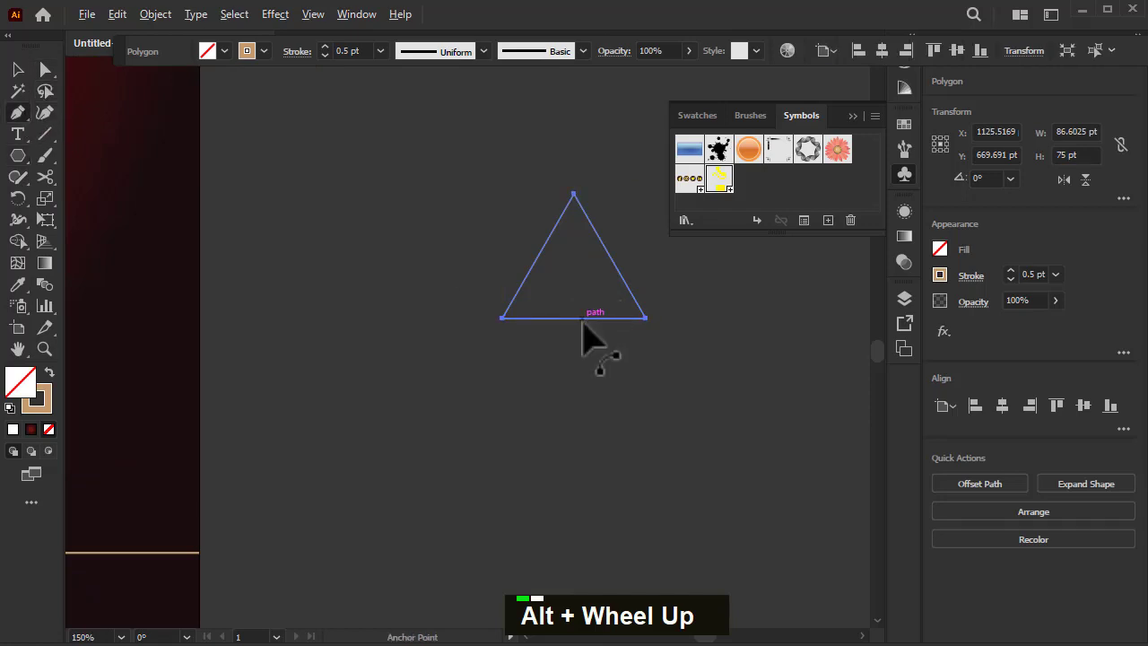
pyautogui.scroll(1, 572, 333)
pyautogui.keyDown('alt'); pyautogui.click(573, 323); pyautogui.keyUp('alt')
pyautogui.moveTo(573, 334); pyautogui.dragTo(572, 337)
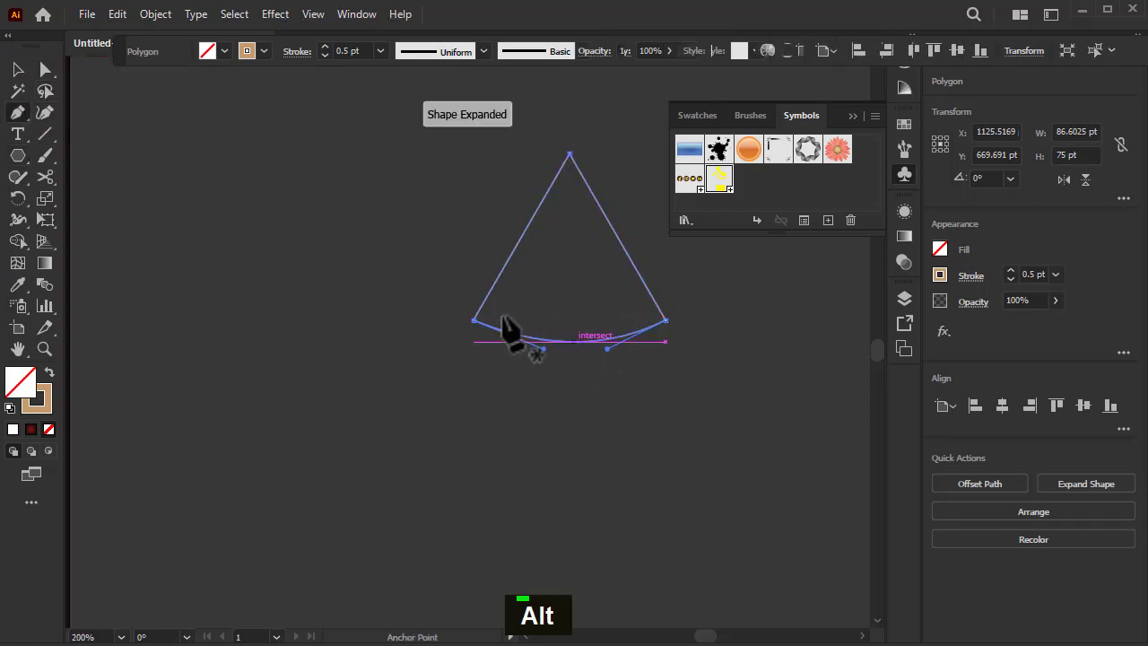
# Fill the curved triangle with the bright dark-red sample colour beside the artboard, leaving it without a stroke.
pyautogui.click(18, 69)
pyautogui.keyDown('alt'); pyautogui.scroll(-2, 440, 308); pyautogui.keyUp('alt')
pyautogui.scroll(-4, 327, 255)
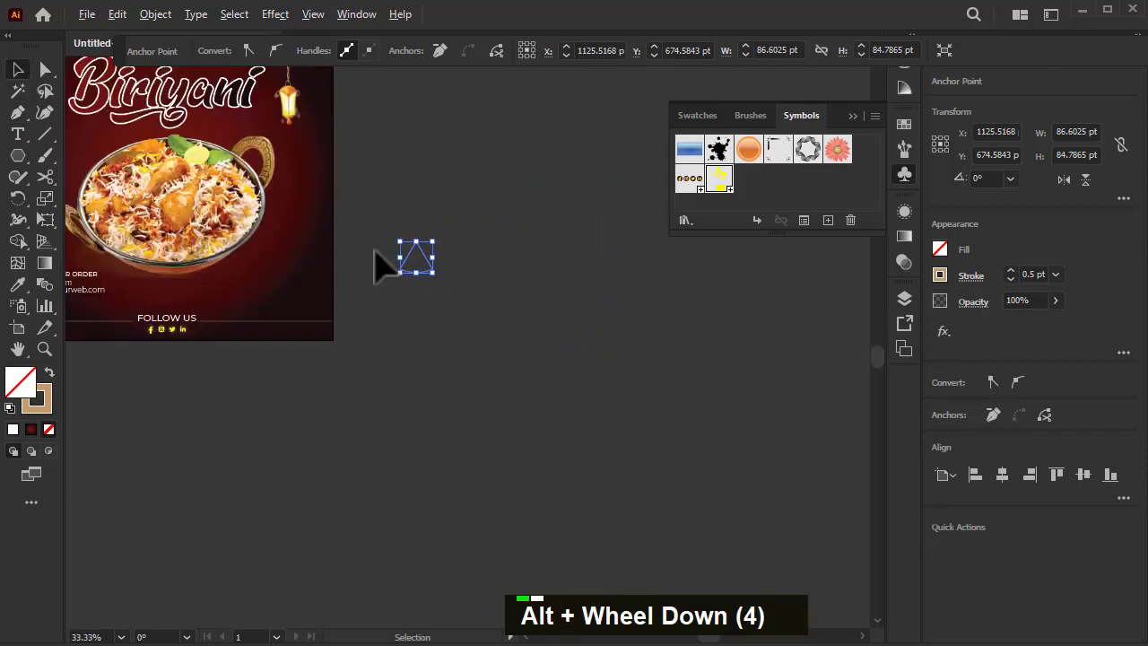
pyautogui.scroll(3, 535, 408)
pyautogui.scroll(-1, 187, 310)
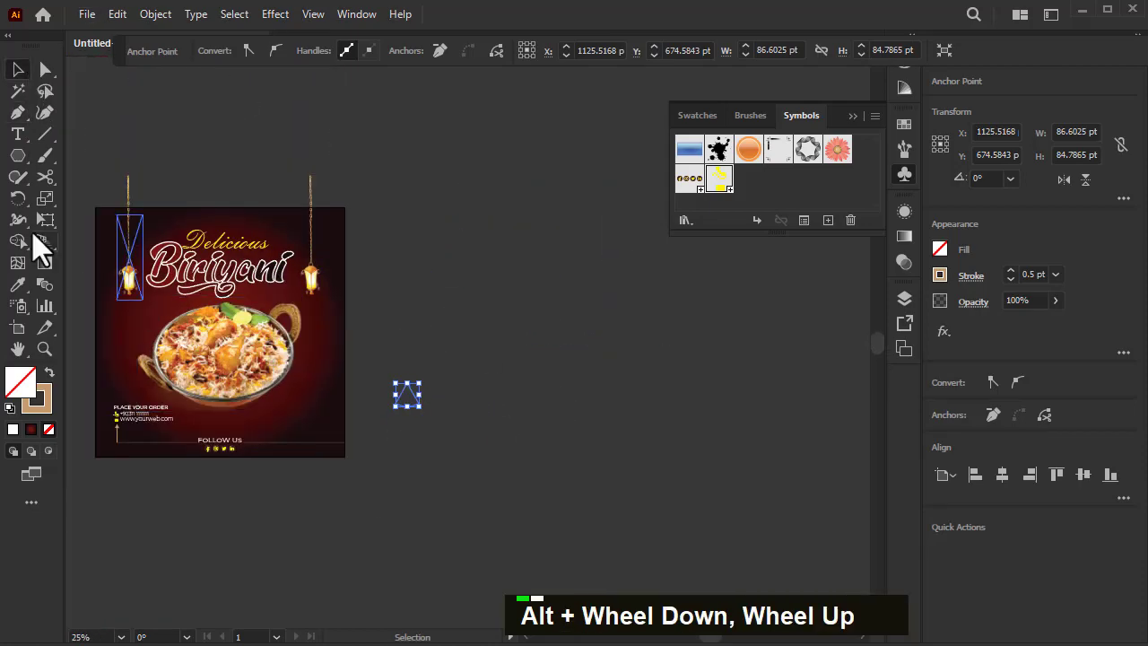
pyautogui.click(17, 284)
pyautogui.scroll(-2, 117, 228)
pyautogui.click(146, 240)
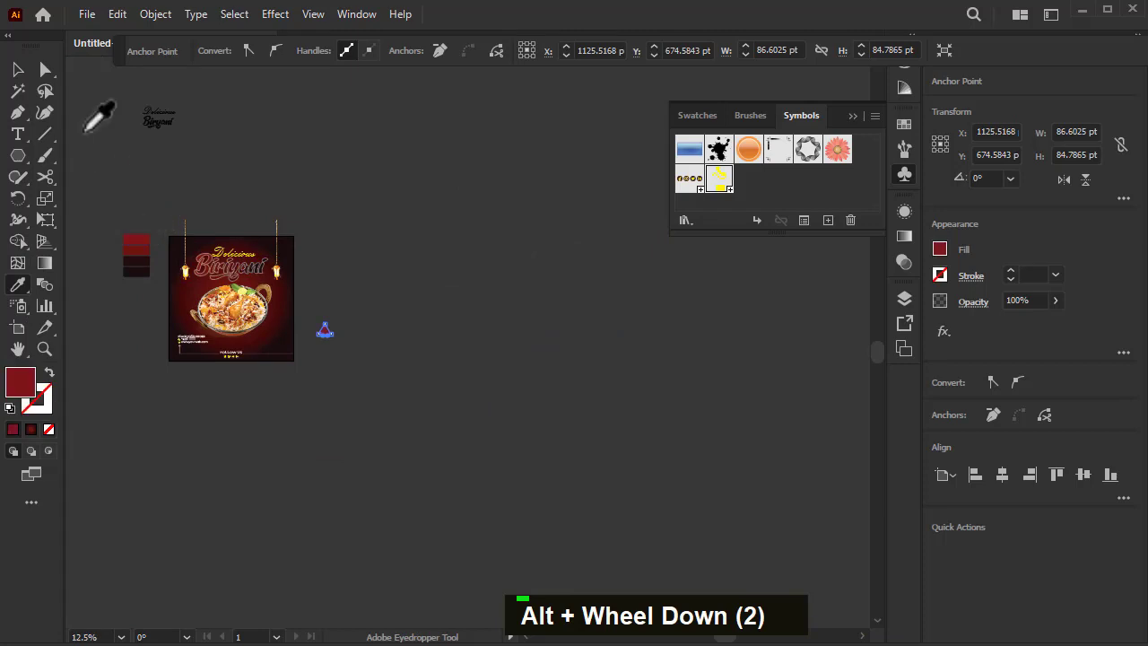
# Enlarge the red triangle to about 299 × 293 pt.
pyautogui.click(17, 71)
pyautogui.scroll(3, 346, 337)
pyautogui.moveTo(377, 267); pyautogui.dragTo(429, 227)
pyautogui.scroll(1, 350, 337)
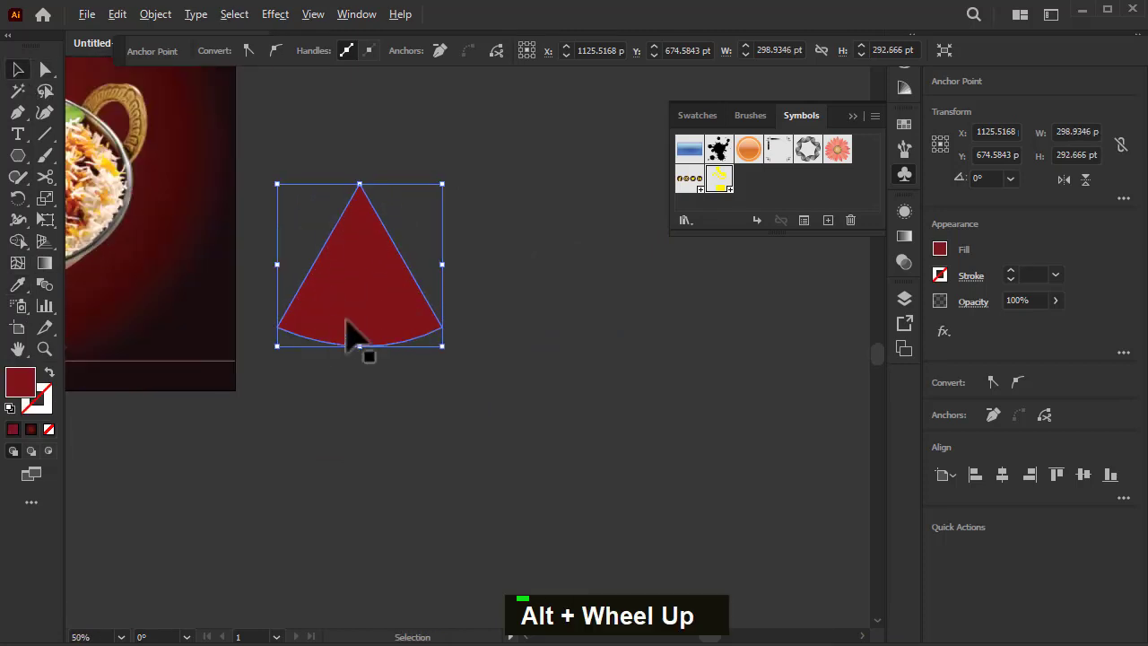
# Add the text "SAVE" in Montserrat Medium, 72 pt, on the empty canvas below the red triangle.
pyautogui.click(17, 134)
pyautogui.press('Delete')
pyautogui.click(369, 449)
pyautogui.write('SAVE')
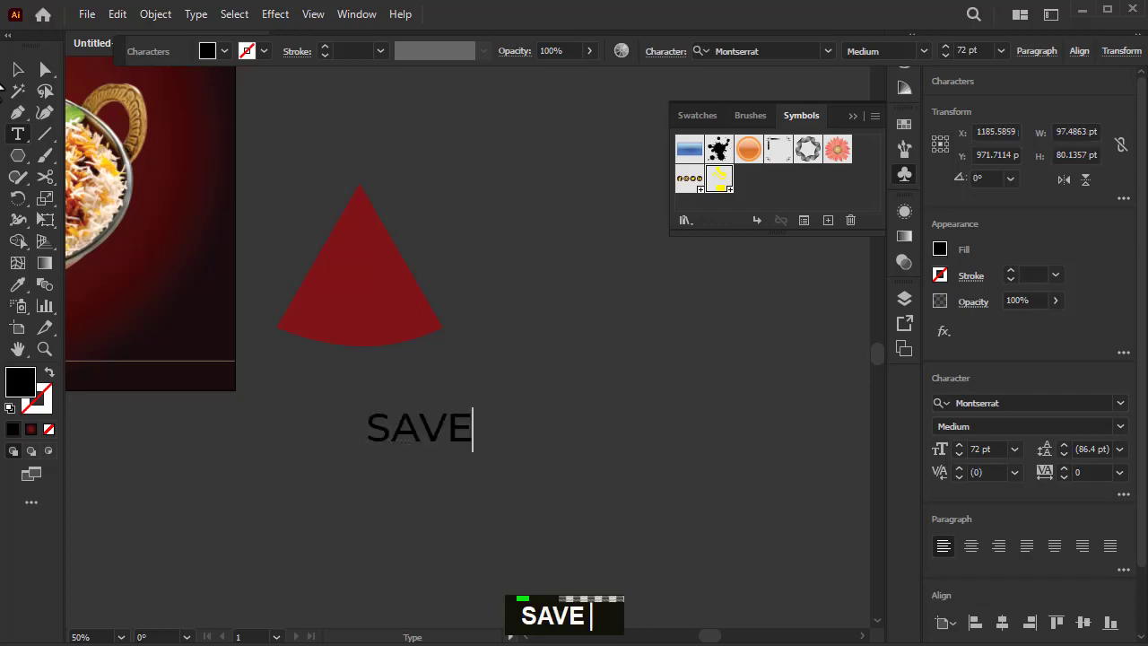
pyautogui.click(17, 69)
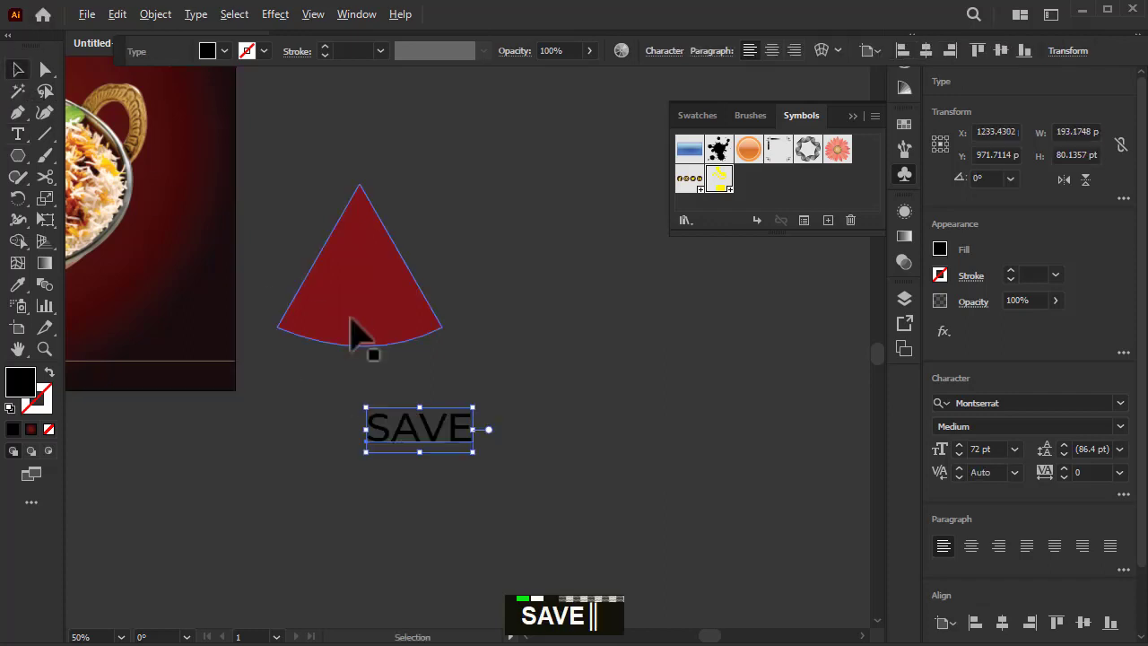
# Duplicate the "SAVE" text directly below itself and change the copy to "50%".
pyautogui.keyDown('alt'); pyautogui.keyDown('shift'); pyautogui.click(410, 432); pyautogui.keyUp('shift'); pyautogui.keyUp('alt')
pyautogui.click(408, 435)
pyautogui.moveTo(409, 435); pyautogui.dragTo(409, 480)
pyautogui.doubleClick(408, 474)
pyautogui.write('50')
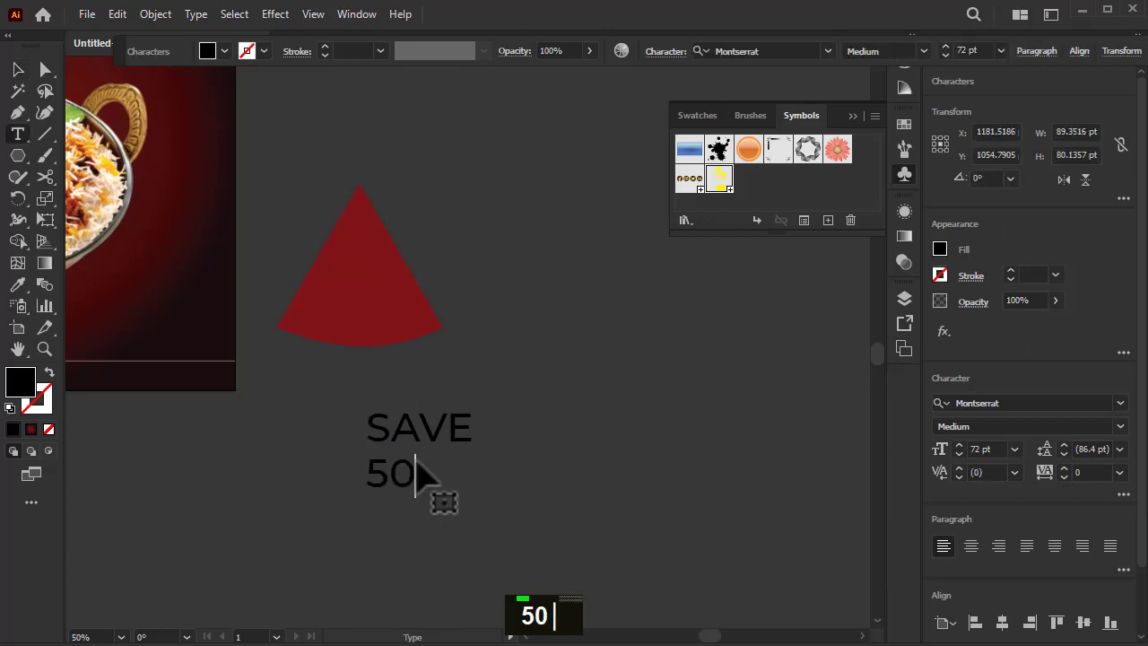
pyautogui.click(17, 71)
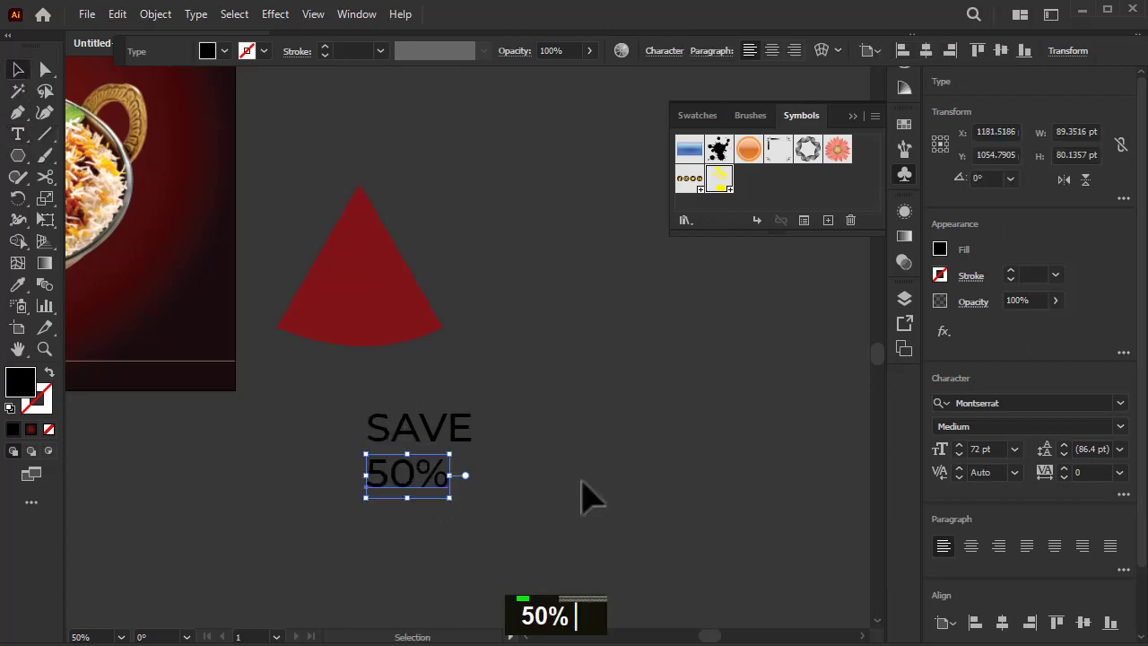
# Set "50%" to Montserrat Black at about 128 pt and scale "SAVE" to about 70 pt above it.
pyautogui.click(1013, 450)
pyautogui.click(1015, 448)
pyautogui.click(1115, 434)
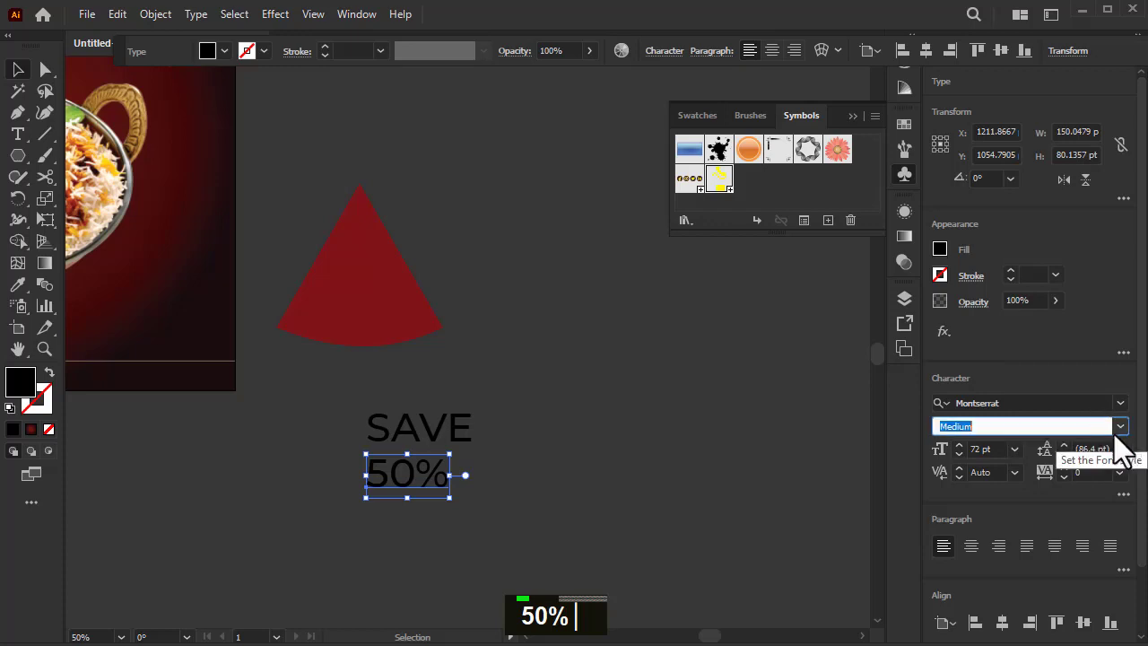
pyautogui.click(1116, 430)
pyautogui.click(987, 384)
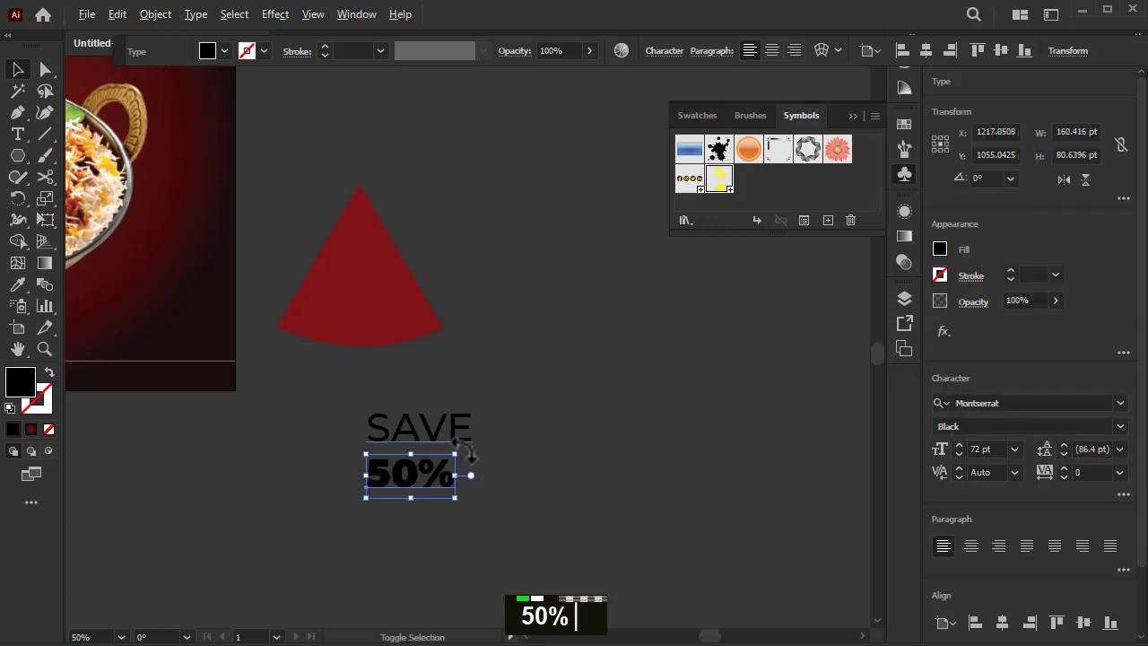
pyautogui.moveTo(456, 453); pyautogui.dragTo(410, 430)
pyautogui.moveTo(470, 399); pyautogui.dragTo(458, 404)
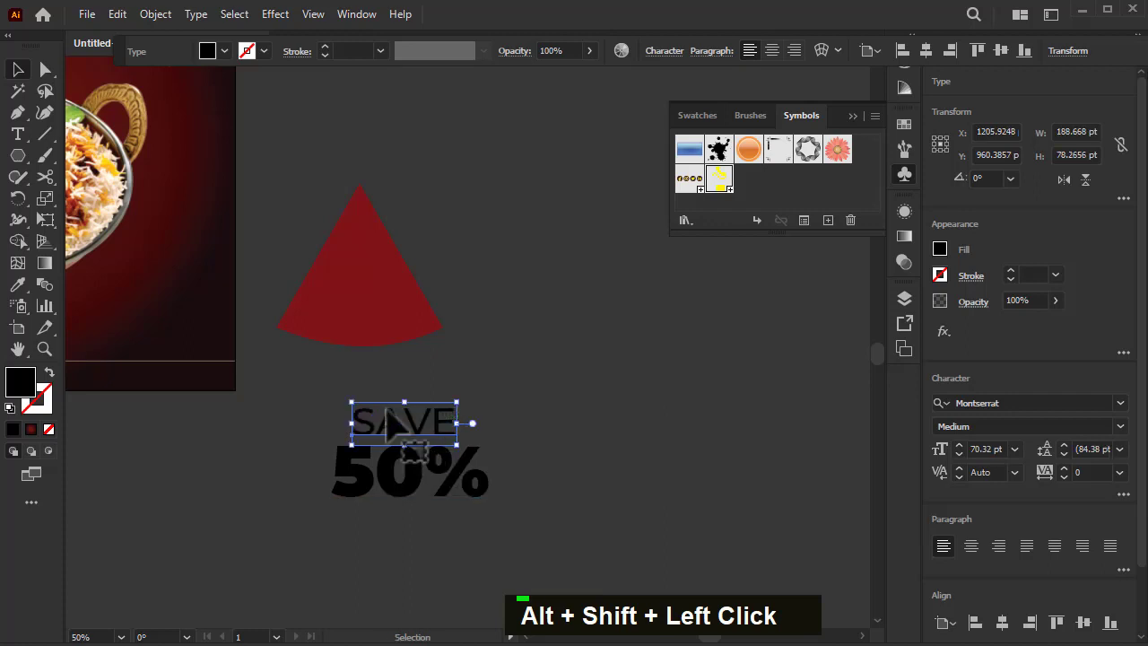
# Fill the "SAVE" text with near-white and the "50%" text with yellow.
pyautogui.click(208, 54)
pyautogui.click(150, 126)
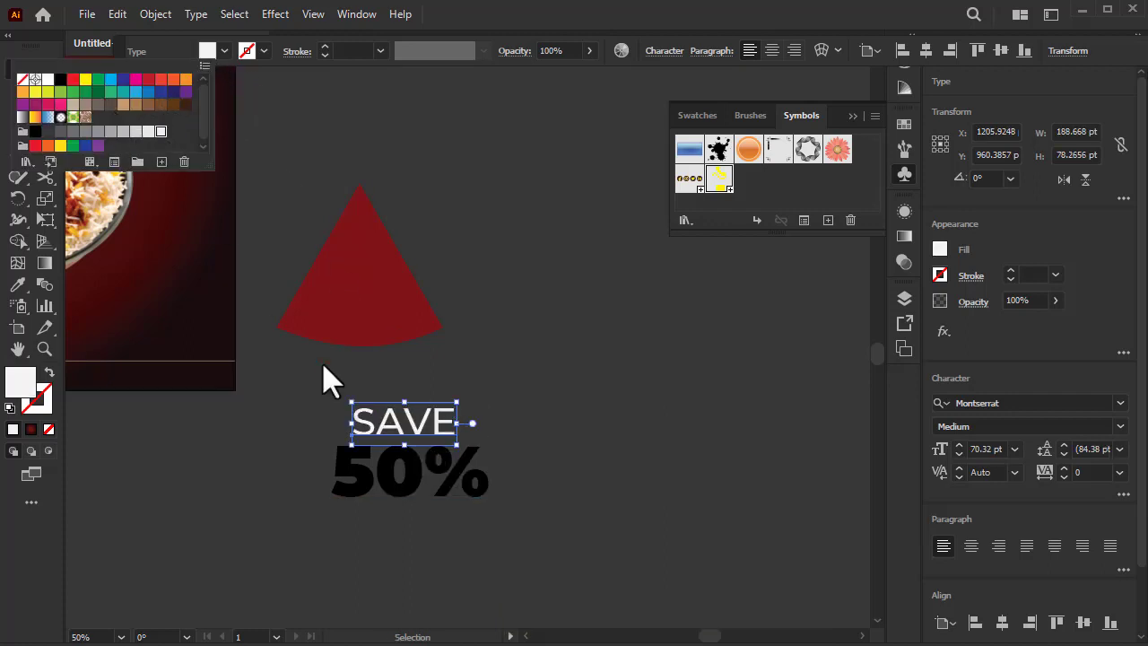
pyautogui.doubleClick(368, 471)
pyautogui.click(208, 53)
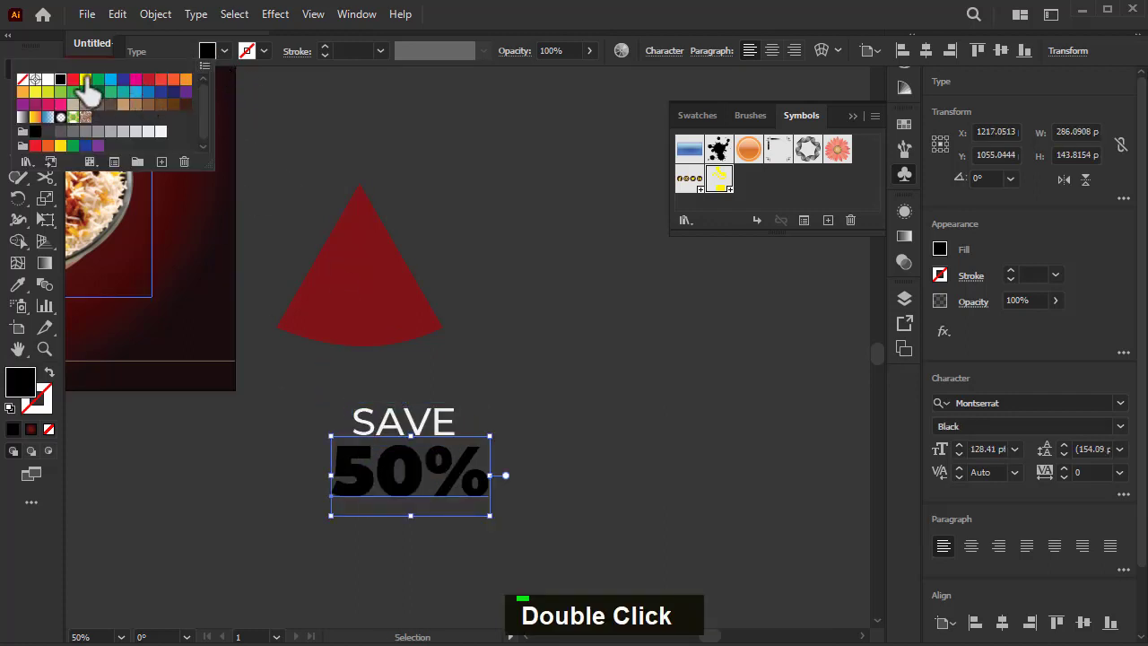
pyautogui.click(85, 80)
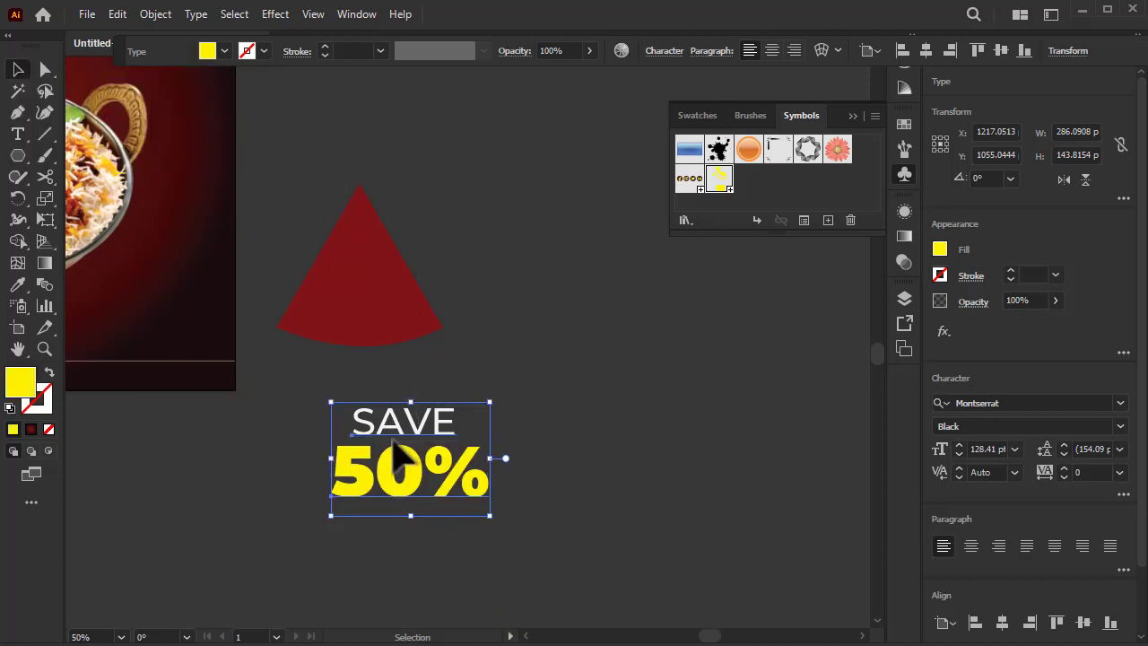
# Centre and group the two offer texts, and fit the group at about 158 × 113 pt inside the red triangle's lower half.
pyautogui.click(1002, 622)
pyautogui.hotkey('ctrl', 'g')
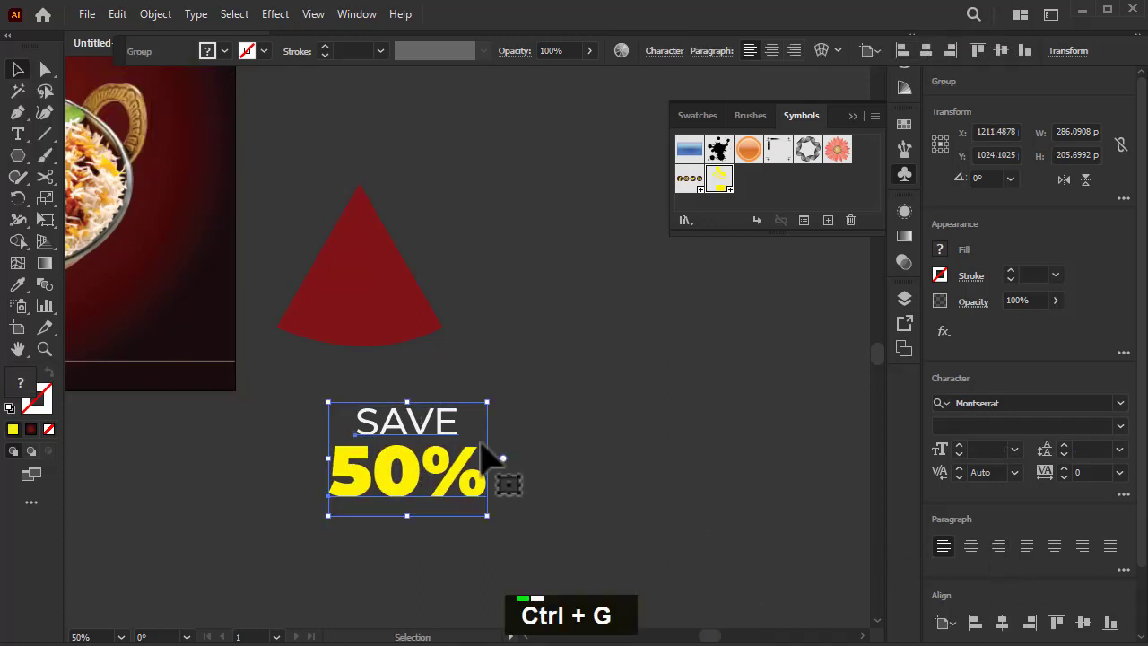
pyautogui.moveTo(488, 403); pyautogui.dragTo(480, 408)
pyautogui.moveTo(418, 462); pyautogui.dragTo(381, 310)
pyautogui.scroll(2, 379, 296)
pyautogui.moveTo(488, 221); pyautogui.dragTo(432, 261)
pyautogui.moveTo(343, 350); pyautogui.dragTo(342, 330)
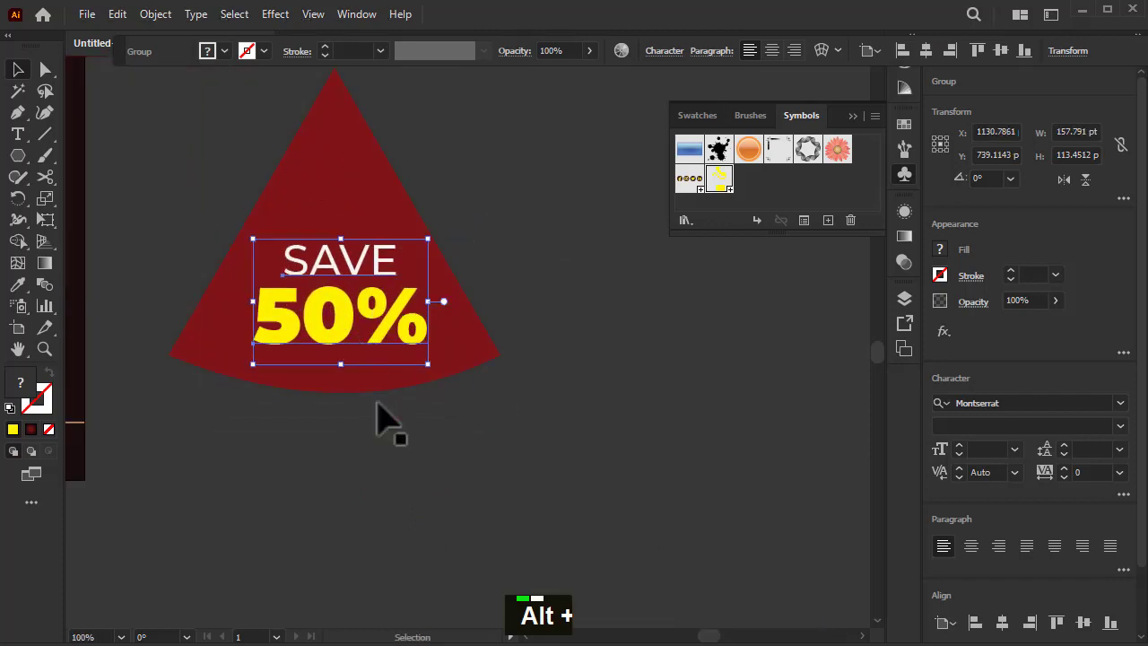
# Draw a vertical line about 326 pt long upwards from the red triangle's tip.
pyautogui.scroll(-3, 394, 417)
pyautogui.scroll(-1, 425, 442)
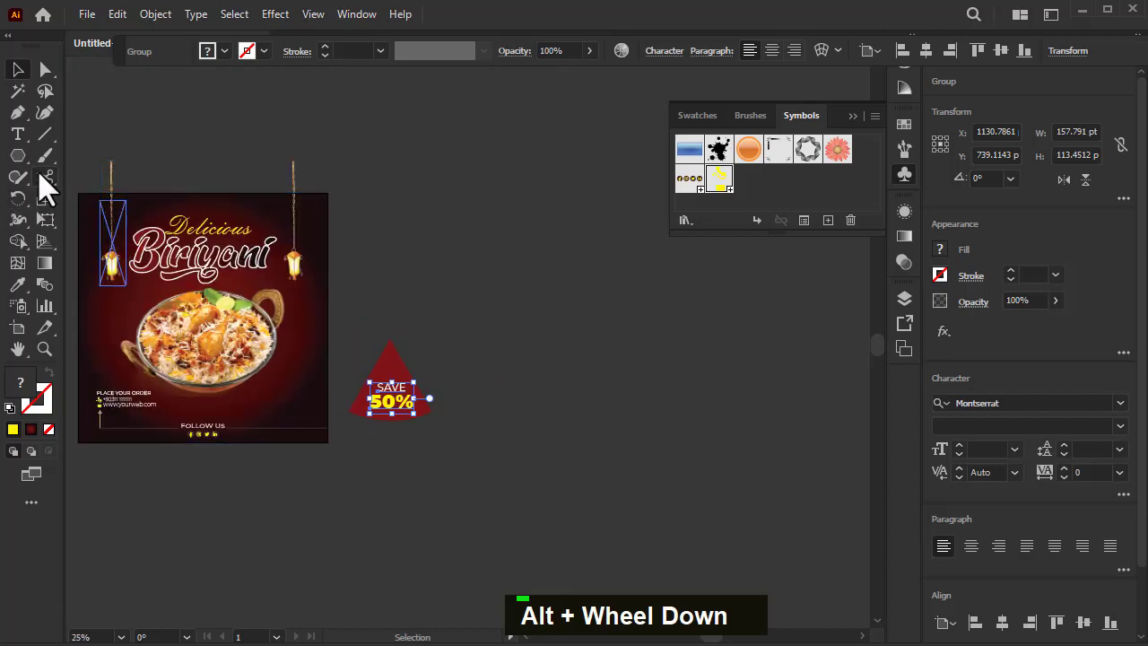
pyautogui.click(45, 134)
pyautogui.moveTo(391, 339); pyautogui.dragTo(391, 248)
# Set the vertical line's stroke to 0.75 pt and make it a dashed line.
pyautogui.scroll(1, 343, 51)
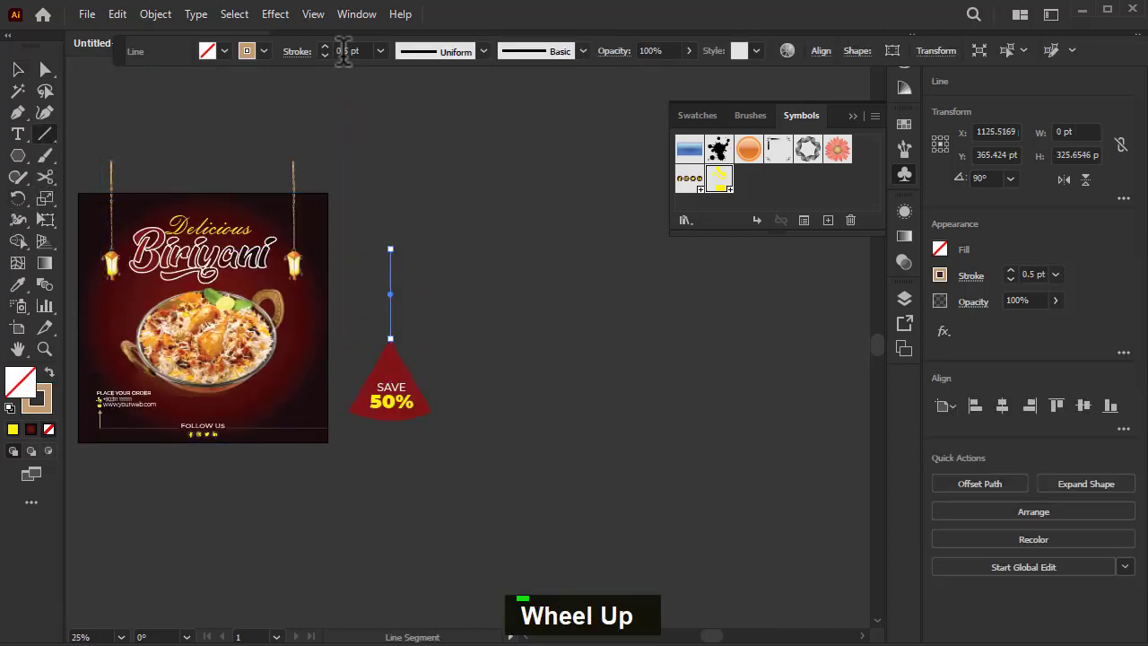
pyautogui.click(296, 52)
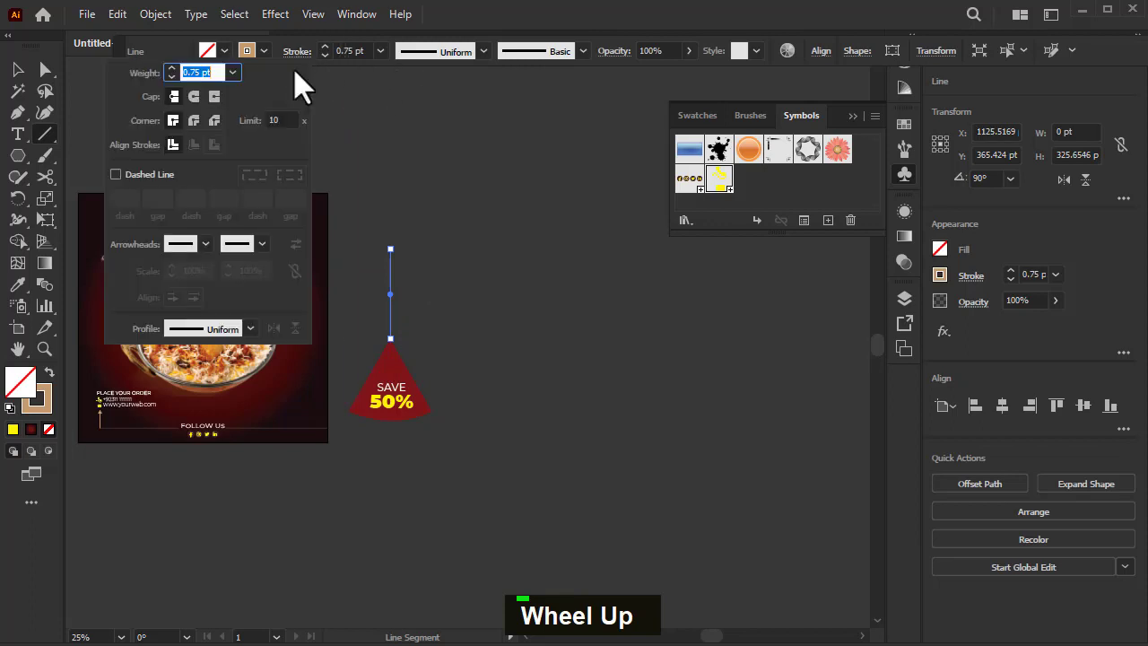
pyautogui.click(115, 174)
pyautogui.doubleClick(120, 198)
pyautogui.scroll(-1, 118, 196)
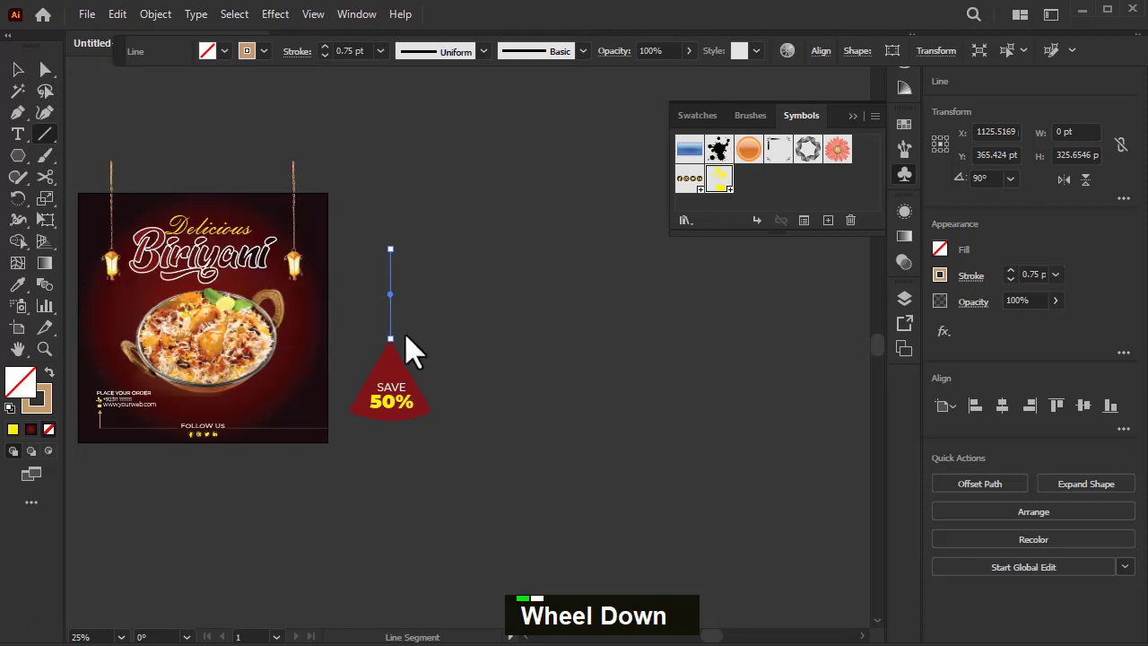
# Group the dashed line, the red triangle and its "SAVE 50%" text into one hanging tag.
pyautogui.scroll(3, 404, 333)
pyautogui.doubleClick(19, 69)
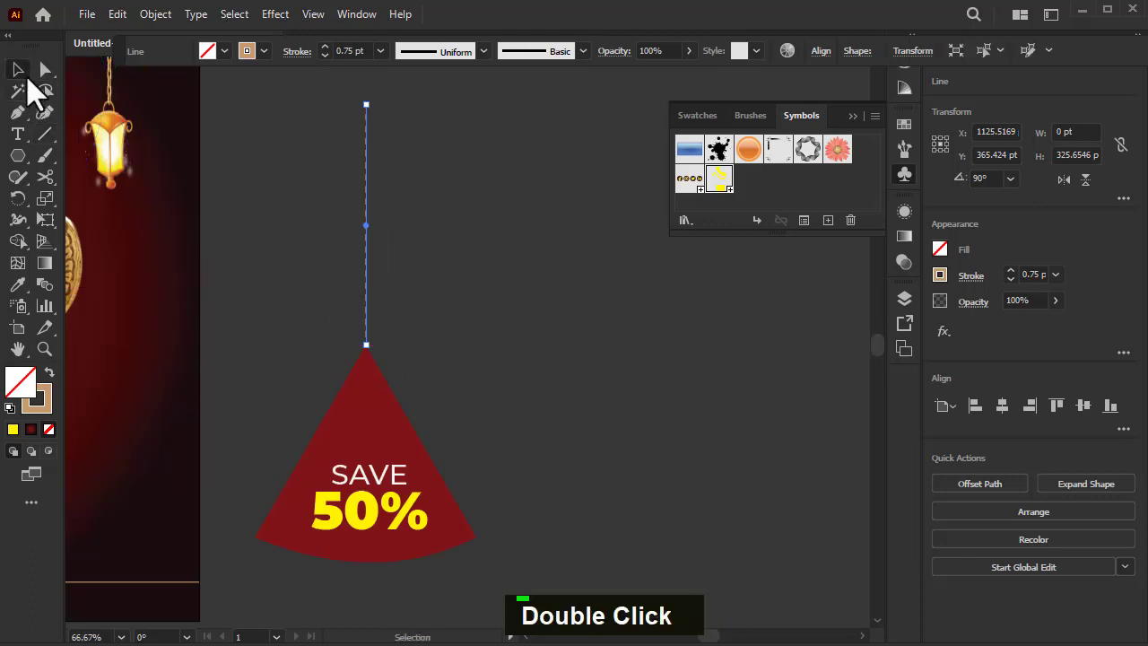
pyautogui.keyDown('shift'); pyautogui.click(324, 451); pyautogui.keyUp('shift')
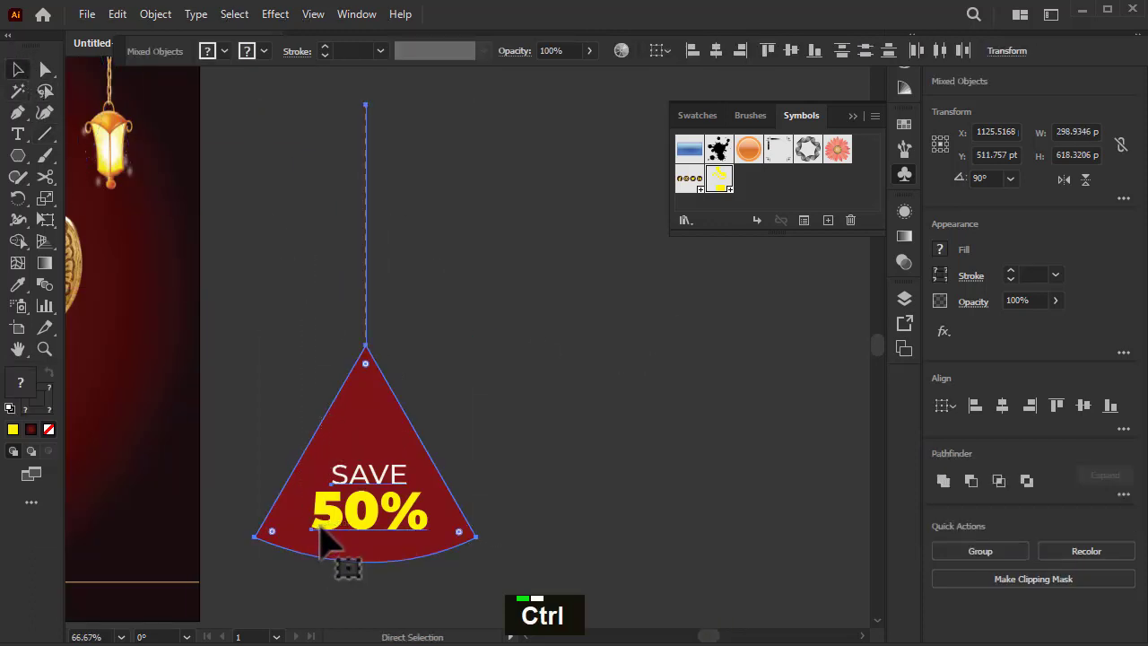
pyautogui.hotkey('ctrl', 'g')
# Shrink and tilt the "SAVE 50%" tag to about 199 × 287 pt overall and place it at the dish's lower right.
pyautogui.scroll(-2, 385, 491)
pyautogui.moveTo(430, 299); pyautogui.dragTo(224, 485)
pyautogui.scroll(1, 383, 551)
pyautogui.scroll(-2, 369, 428)
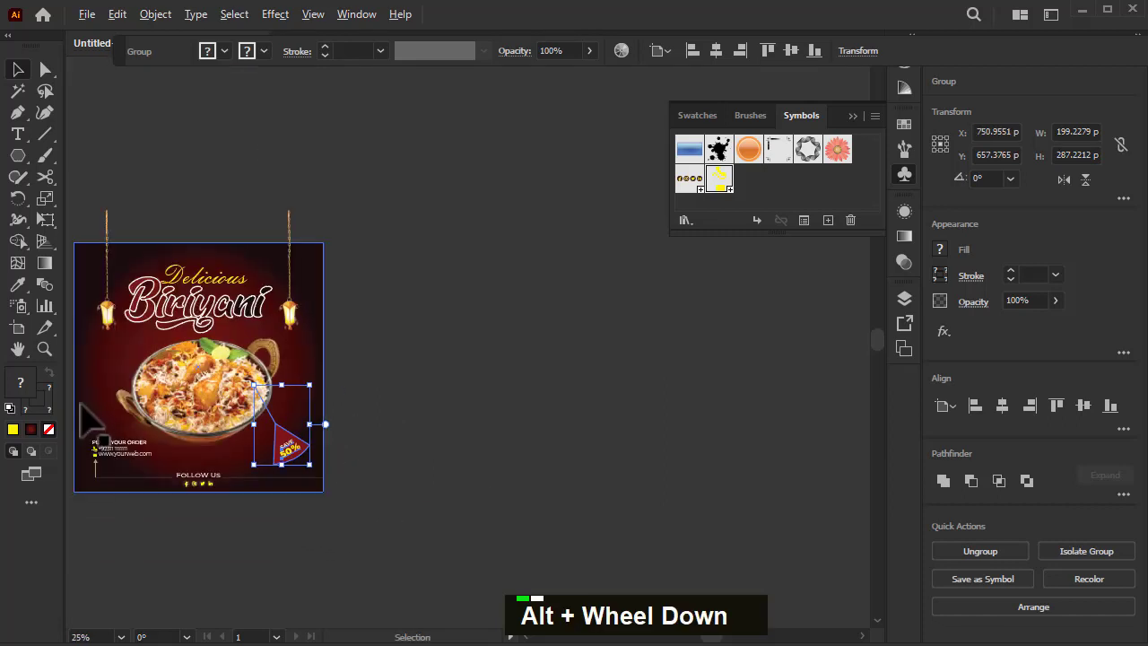
# Add the word "LOGO" above the artboard with one letter per line and fill it white.
pyautogui.click(17, 133)
pyautogui.doubleClick(192, 172)
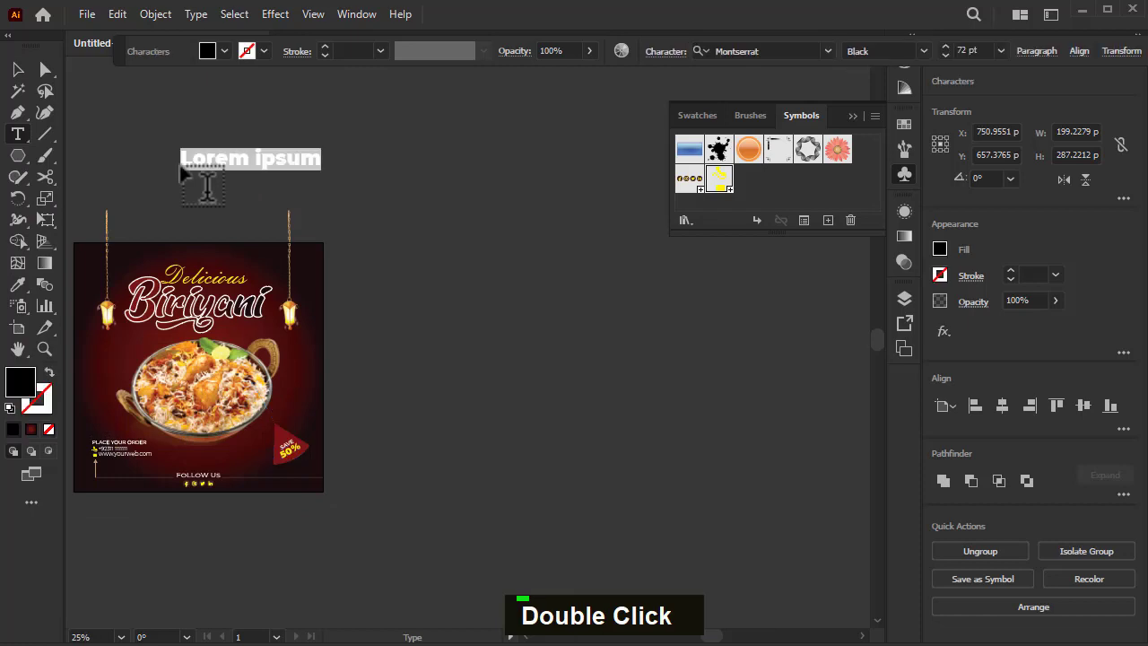
pyautogui.write('L')
pyautogui.press('Return')
pyautogui.write('o')
pyautogui.press('Return')
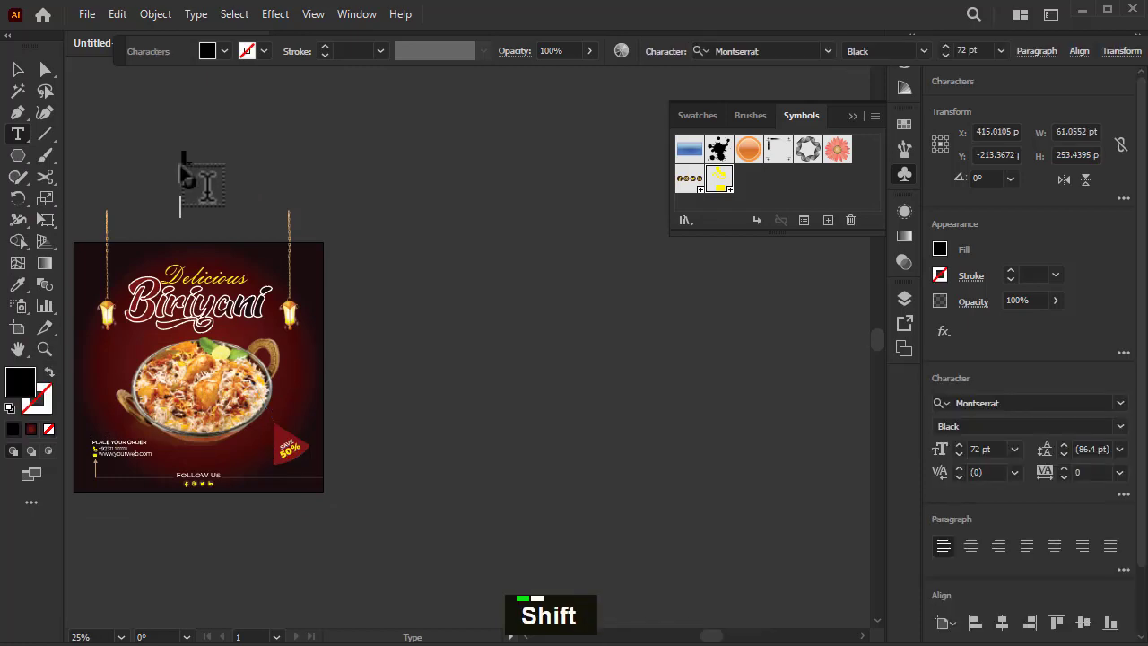
pyautogui.write('G')
pyautogui.press('Return')
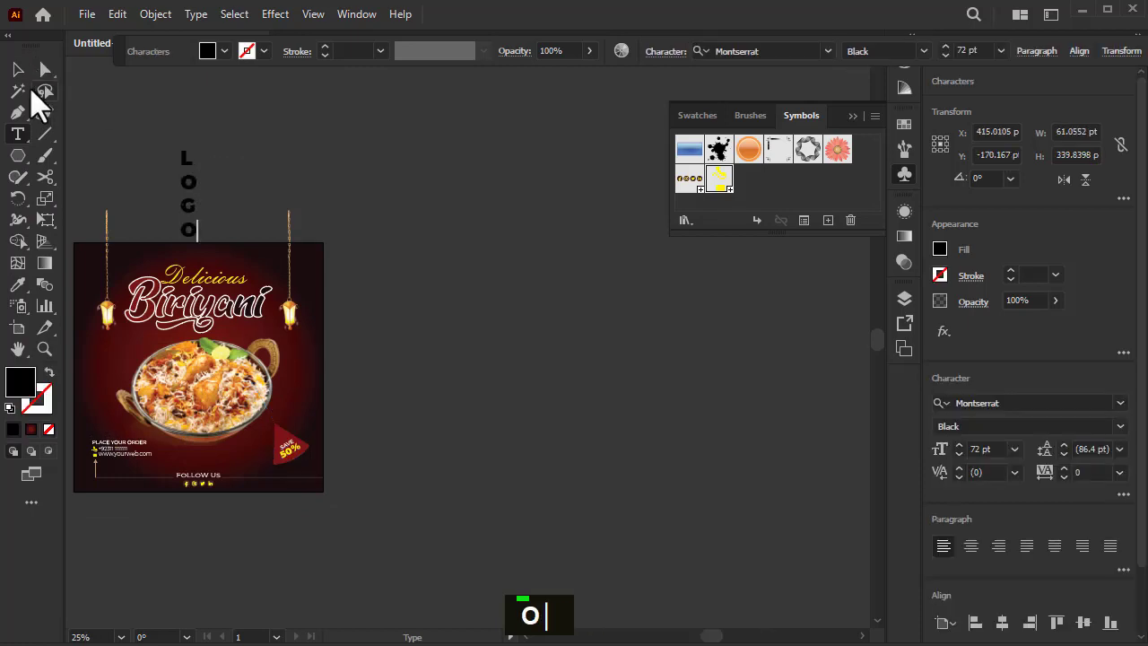
pyautogui.write('O')
pyautogui.press('Escape')
pyautogui.click(224, 51)
pyautogui.doubleClick(48, 79)
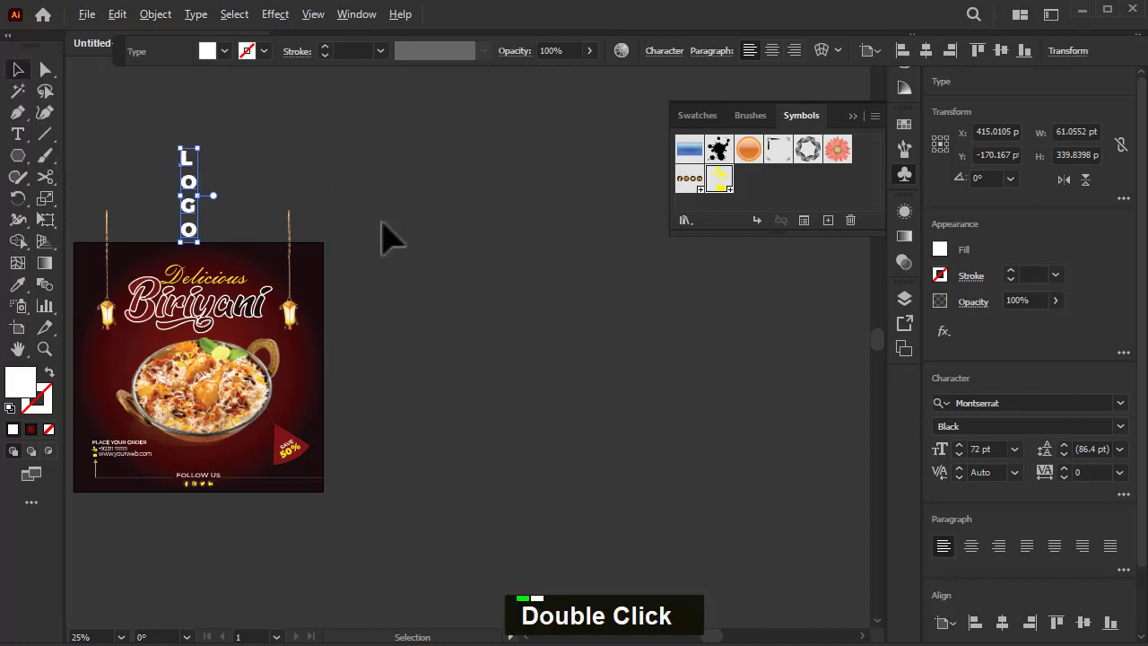
# Place a copy of "LOGO" at about 20.5 pt in the artboard's upper-left corner and delete the large original.
pyautogui.scroll(-1, 257, 206)
pyautogui.scroll(3, 193, 281)
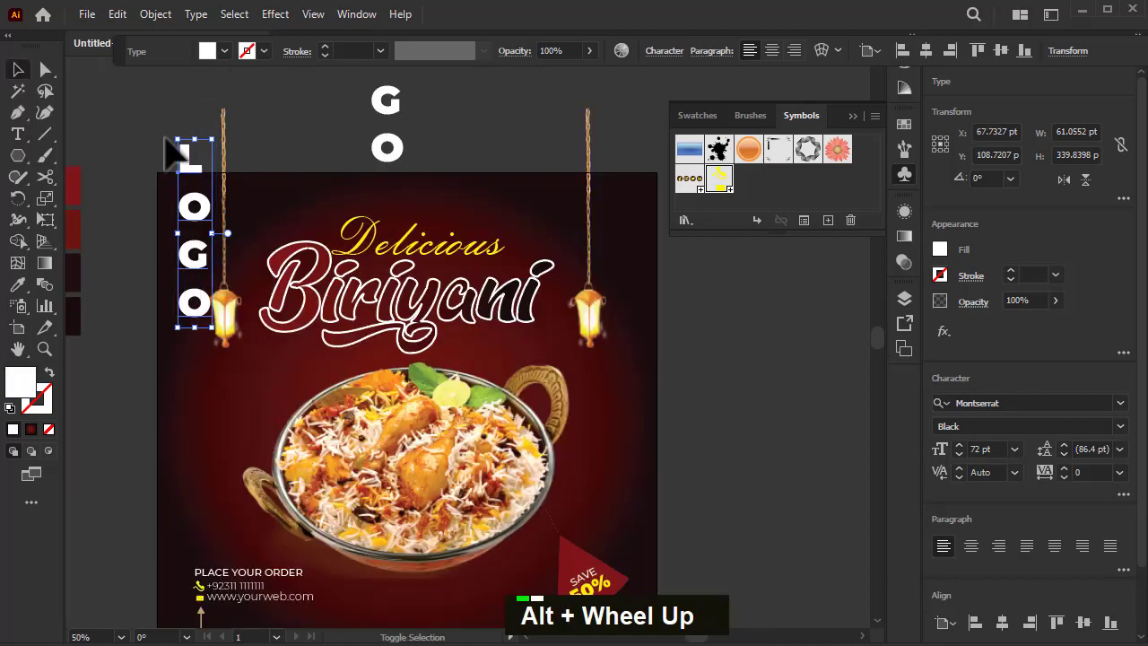
pyautogui.moveTo(174, 141); pyautogui.dragTo(182, 227)
pyautogui.click(502, 287)
pyautogui.scroll(-1, 503, 215)
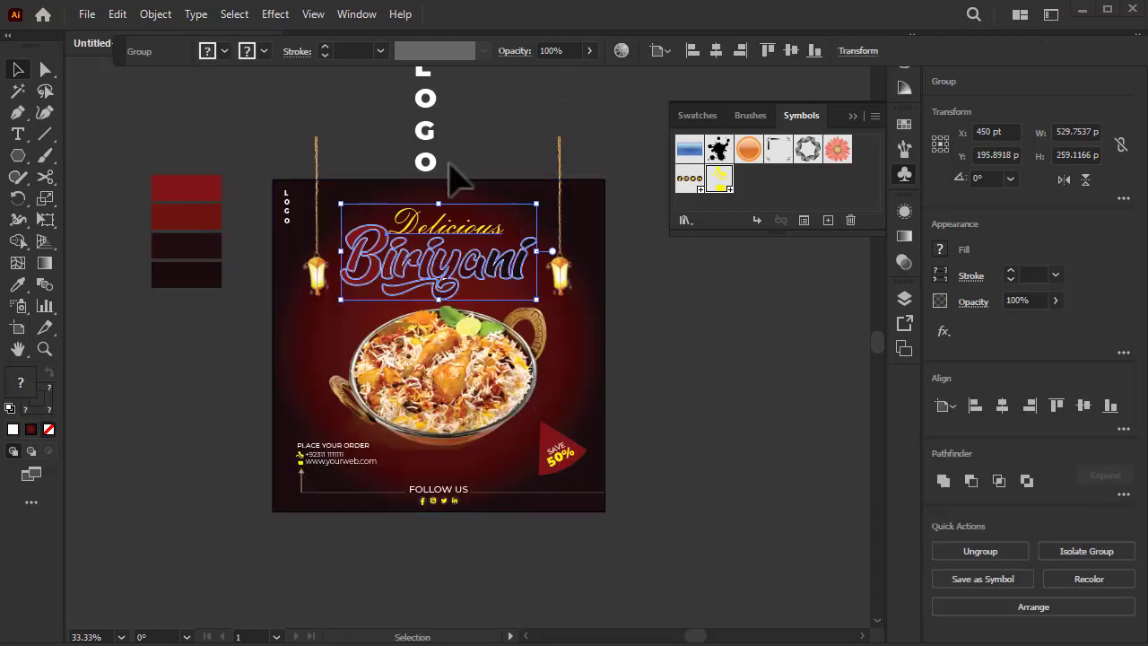
pyautogui.click(429, 152)
pyautogui.press('Delete')
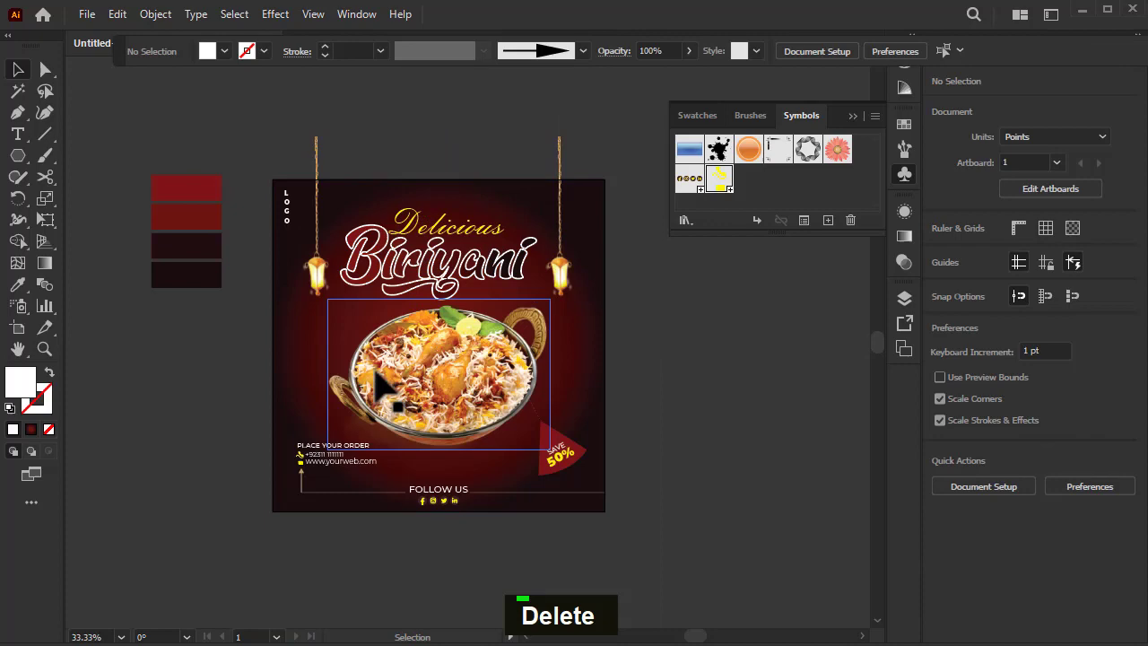
# Enlarge the "LOGO" text in the artboard's corner slightly.
pyautogui.click(289, 221)
pyautogui.keyDown('alt'); pyautogui.scroll(3, 301, 240); pyautogui.keyUp('alt')
pyautogui.keyDown('shift'); pyautogui.click(302, 220); pyautogui.keyUp('shift')
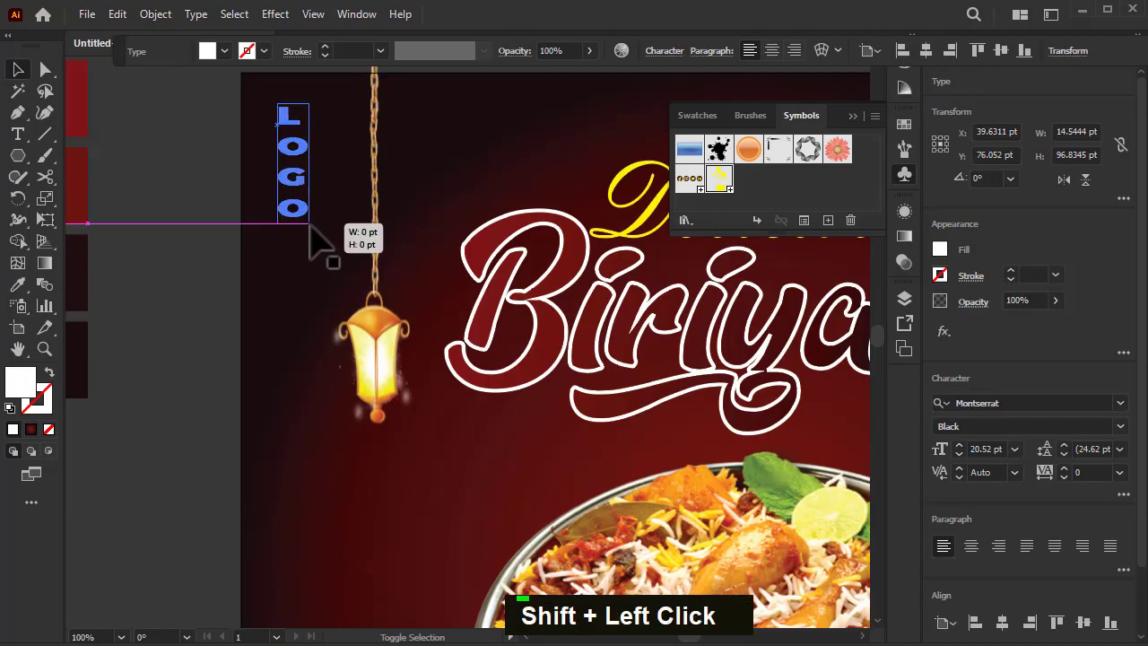
pyautogui.click(185, 313)
# Paste a copy of the 900 × 900 pt gradient background square and centre it on the artboard in both directions.
pyautogui.keyDown('alt'); pyautogui.scroll(-4, 189, 269); pyautogui.keyUp('alt')
pyautogui.click(244, 376)
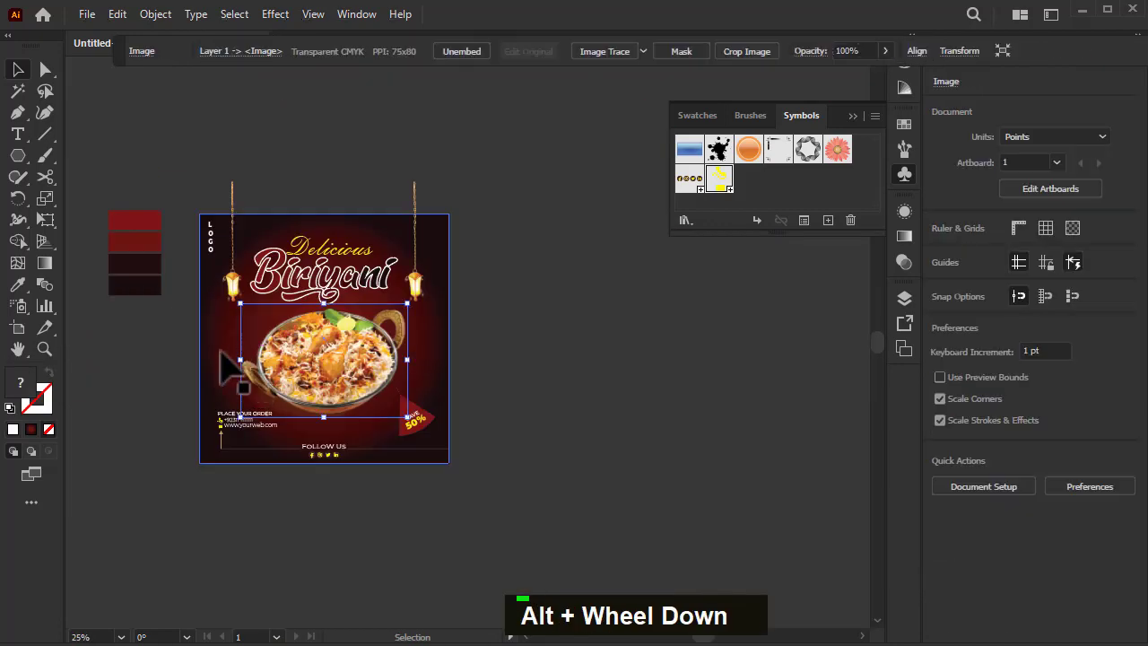
pyautogui.doubleClick(244, 381)
pyautogui.press('ctrl')
pyautogui.press('v')
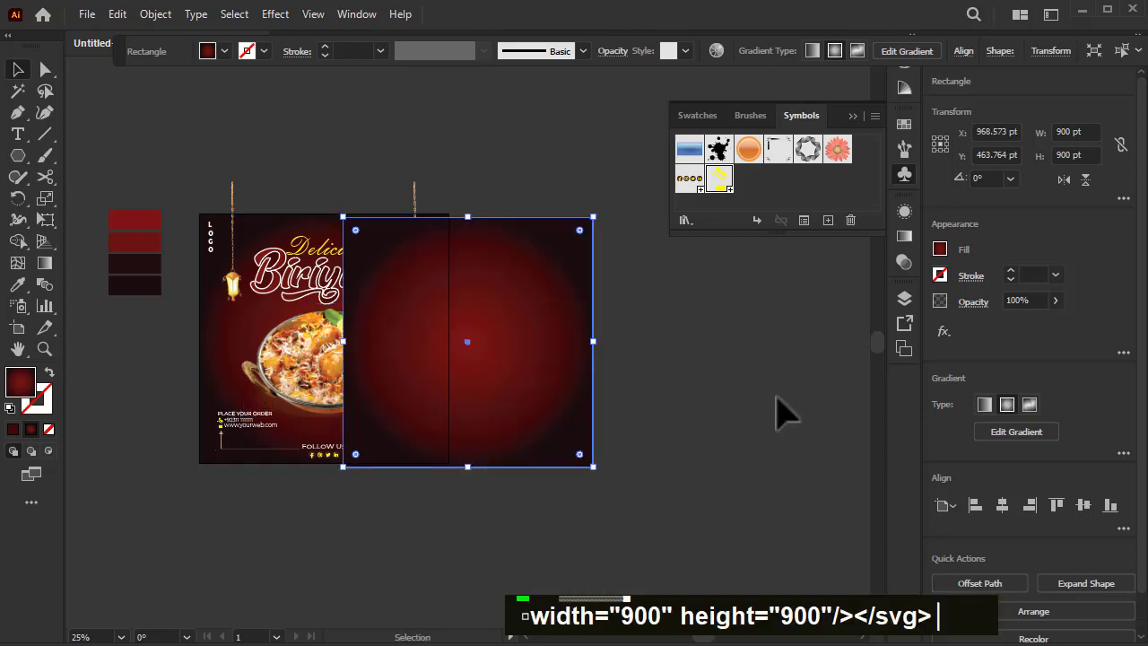
pyautogui.click(1001, 505)
pyautogui.click(1083, 506)
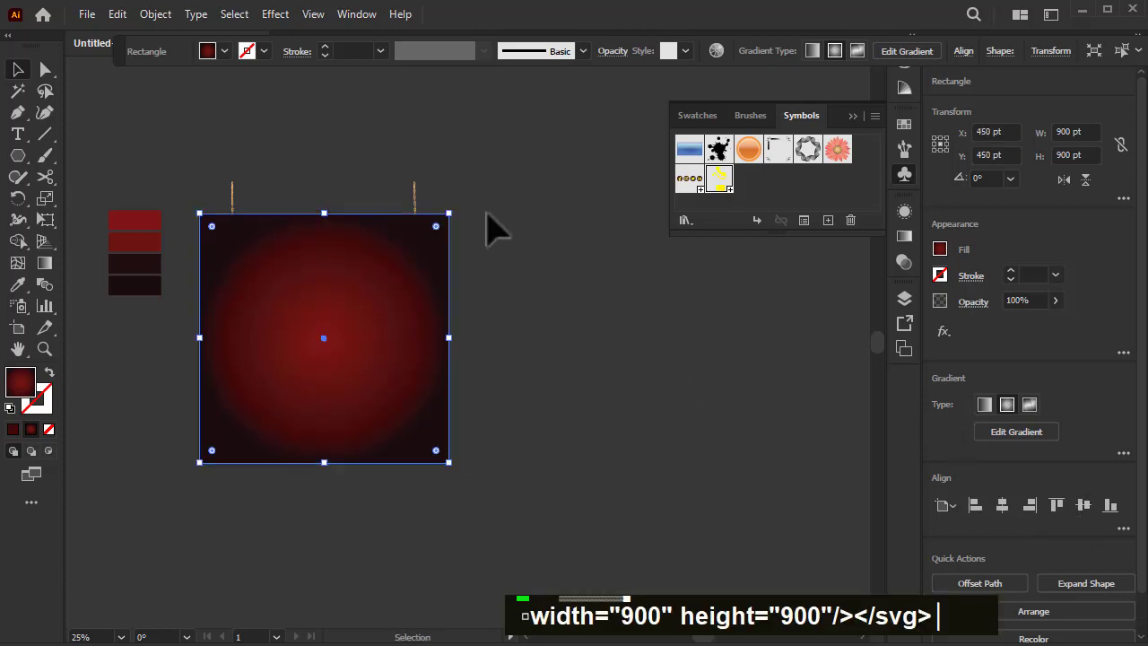
# Make a clipping mask from the pasted square and all the post's artwork to trim what overhangs the artboard.
pyautogui.doubleClick(202, 532)
pyautogui.moveTo(201, 532); pyautogui.dragTo(243, 417)
pyautogui.rightClick(242, 417)
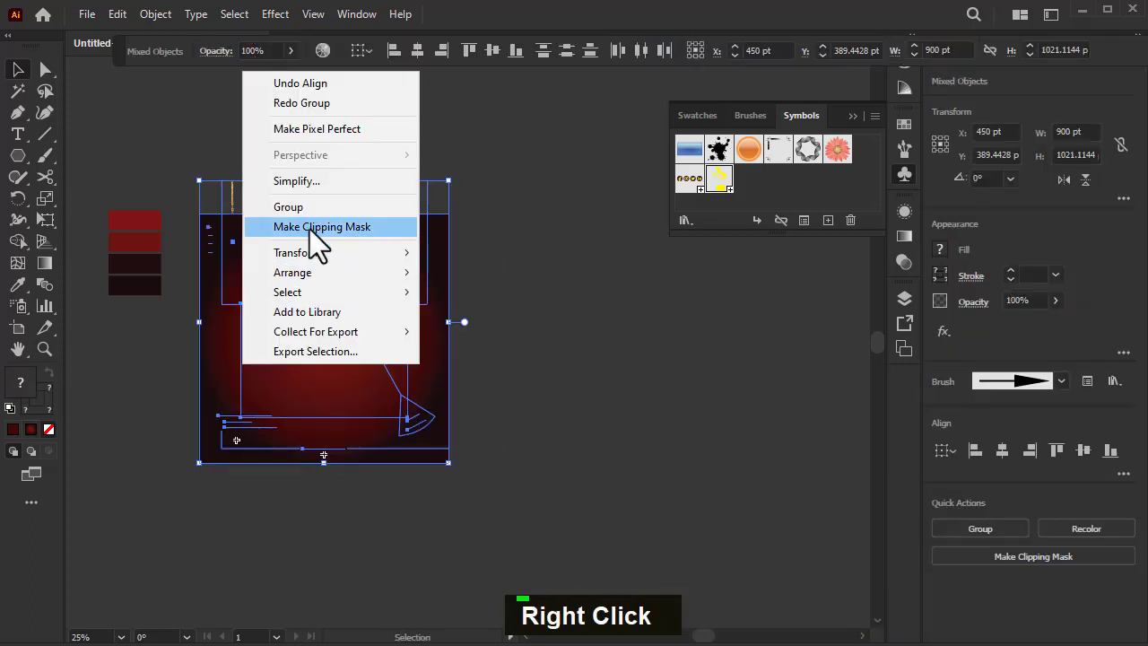
pyautogui.click(309, 229)
pyautogui.keyDown('alt'); pyautogui.scroll(2, 149, 379); pyautogui.keyUp('alt')
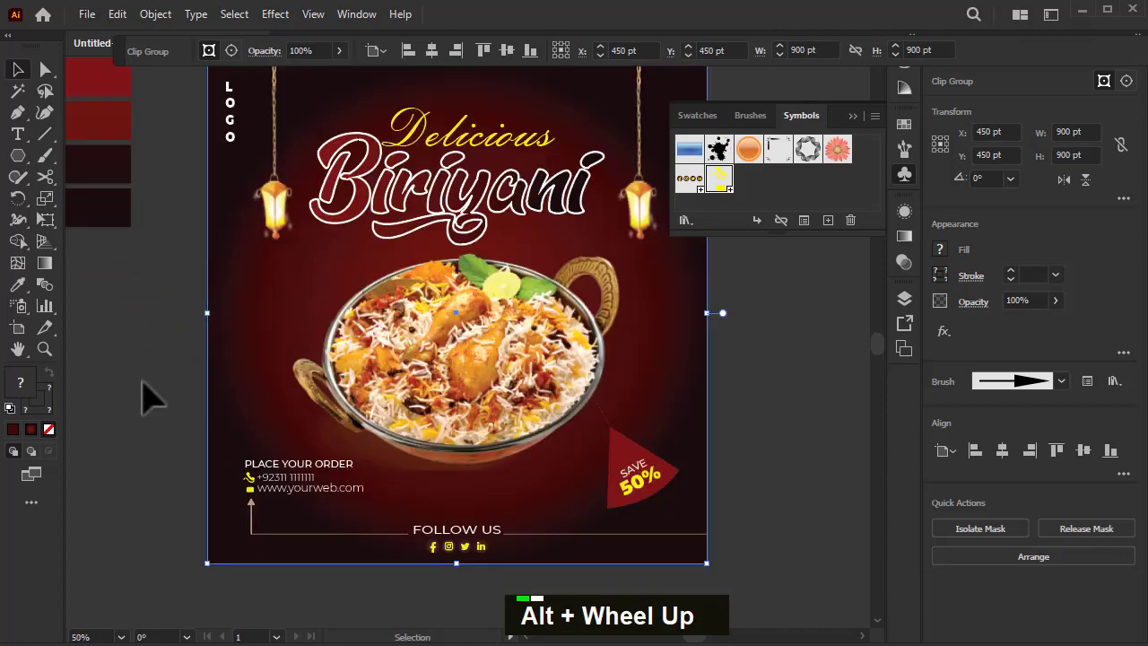
pyautogui.keyDown('alt'); pyautogui.scroll(-1, 135, 411); pyautogui.keyUp('alt')
pyautogui.click(127, 403)
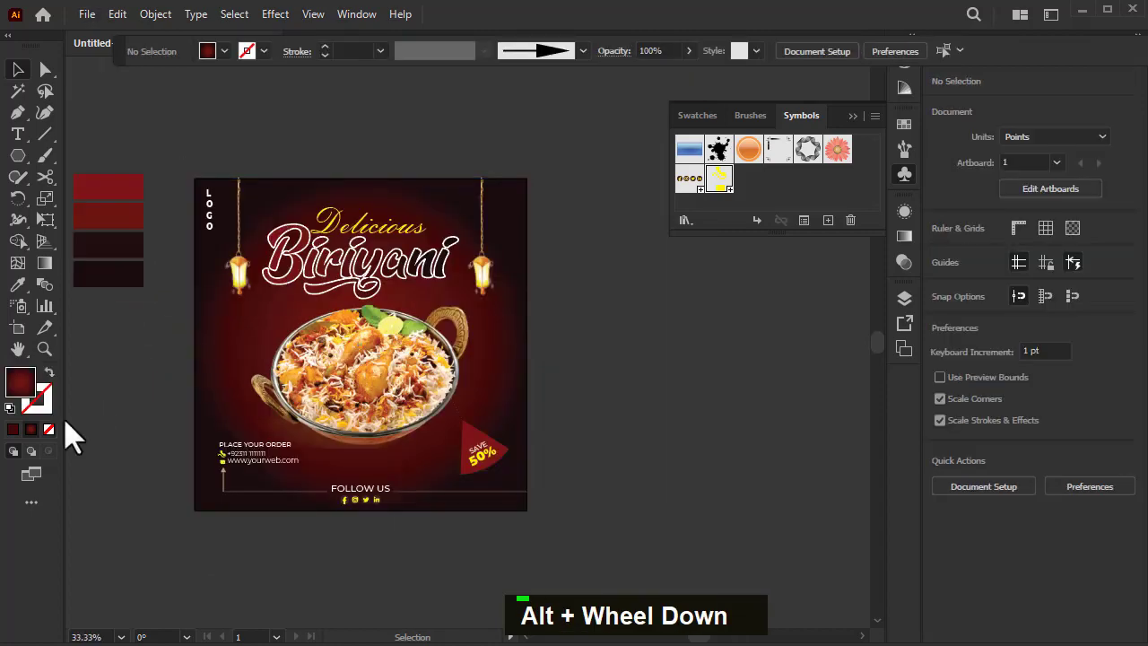